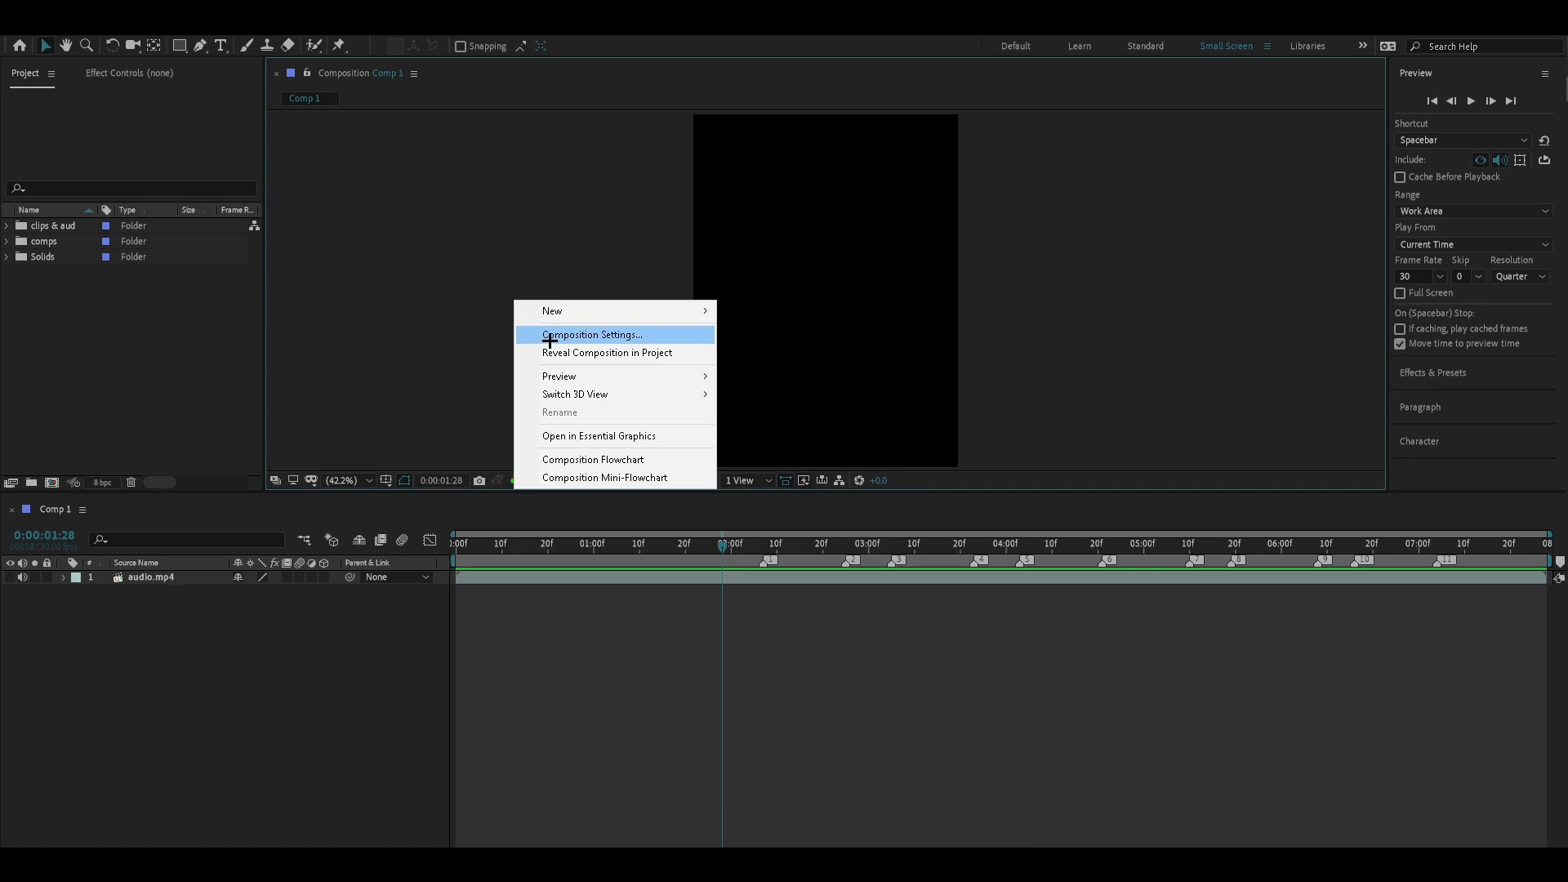
Step: Check Comp 1's settings (768×1024, 30 fps) and expand the clips & aud folder
left_click(547, 335)
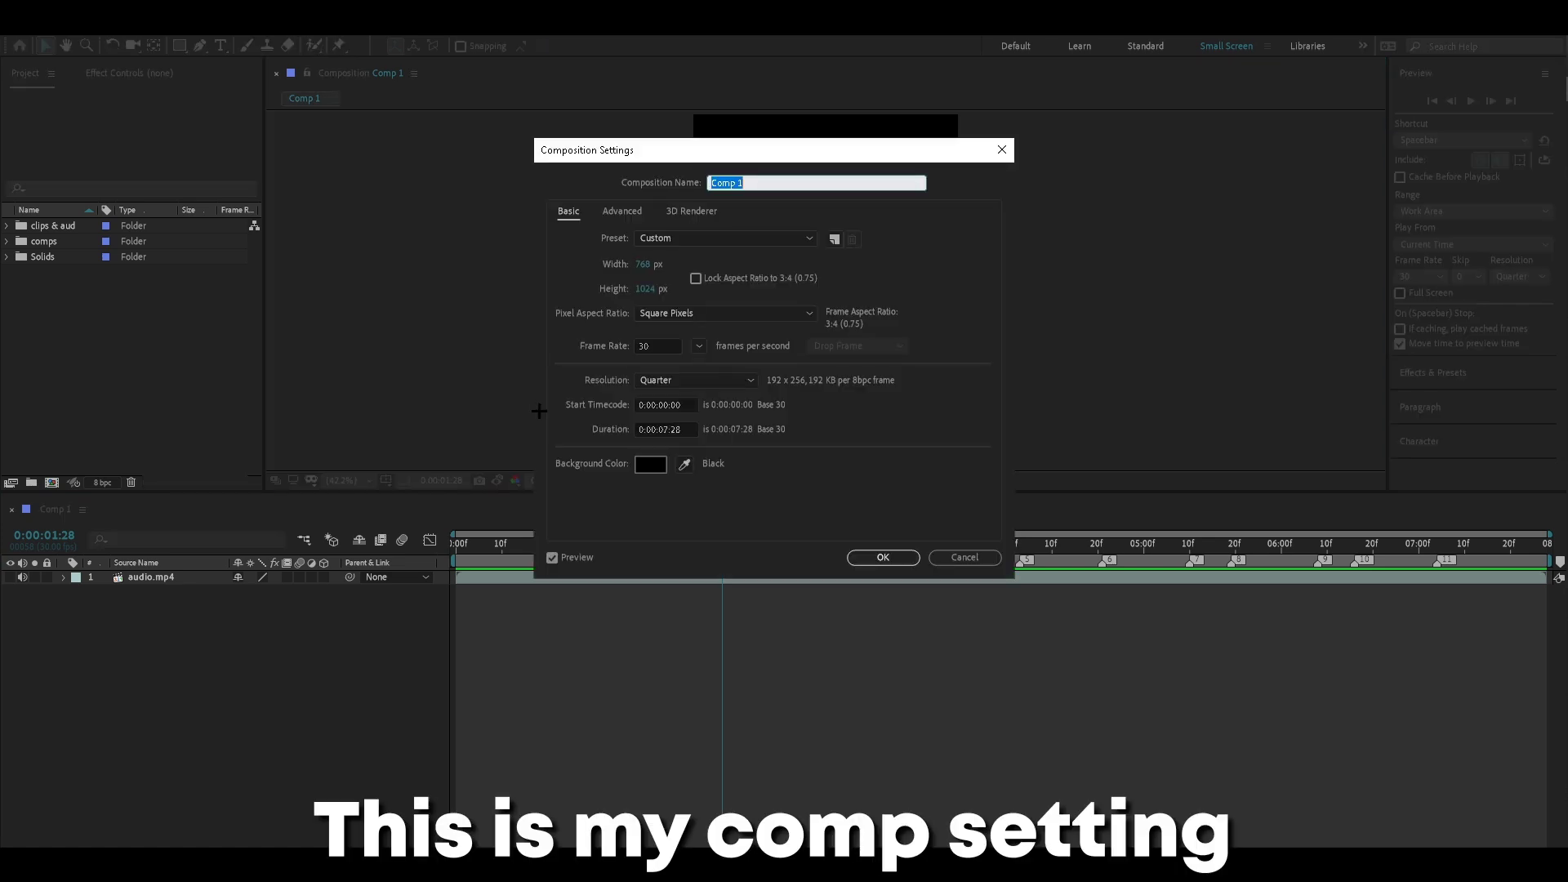
left_click(881, 559)
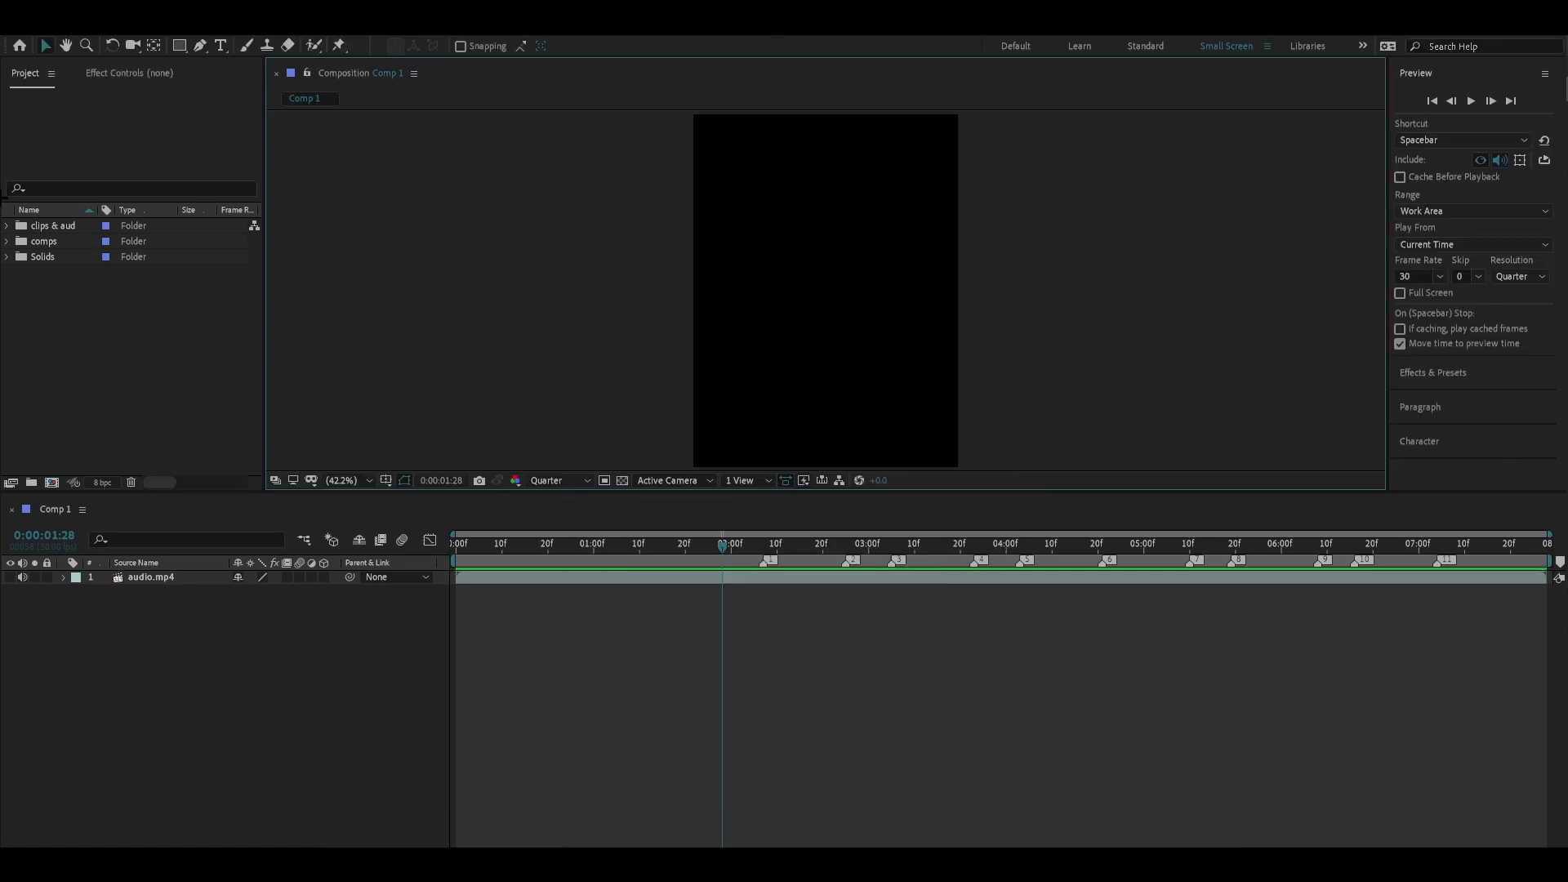
left_click(8, 225)
Step: Drag the koutaba clip into Comp 1's timeline above the audio.mp4 layer
left_click_drag(49, 254, 113, 369)
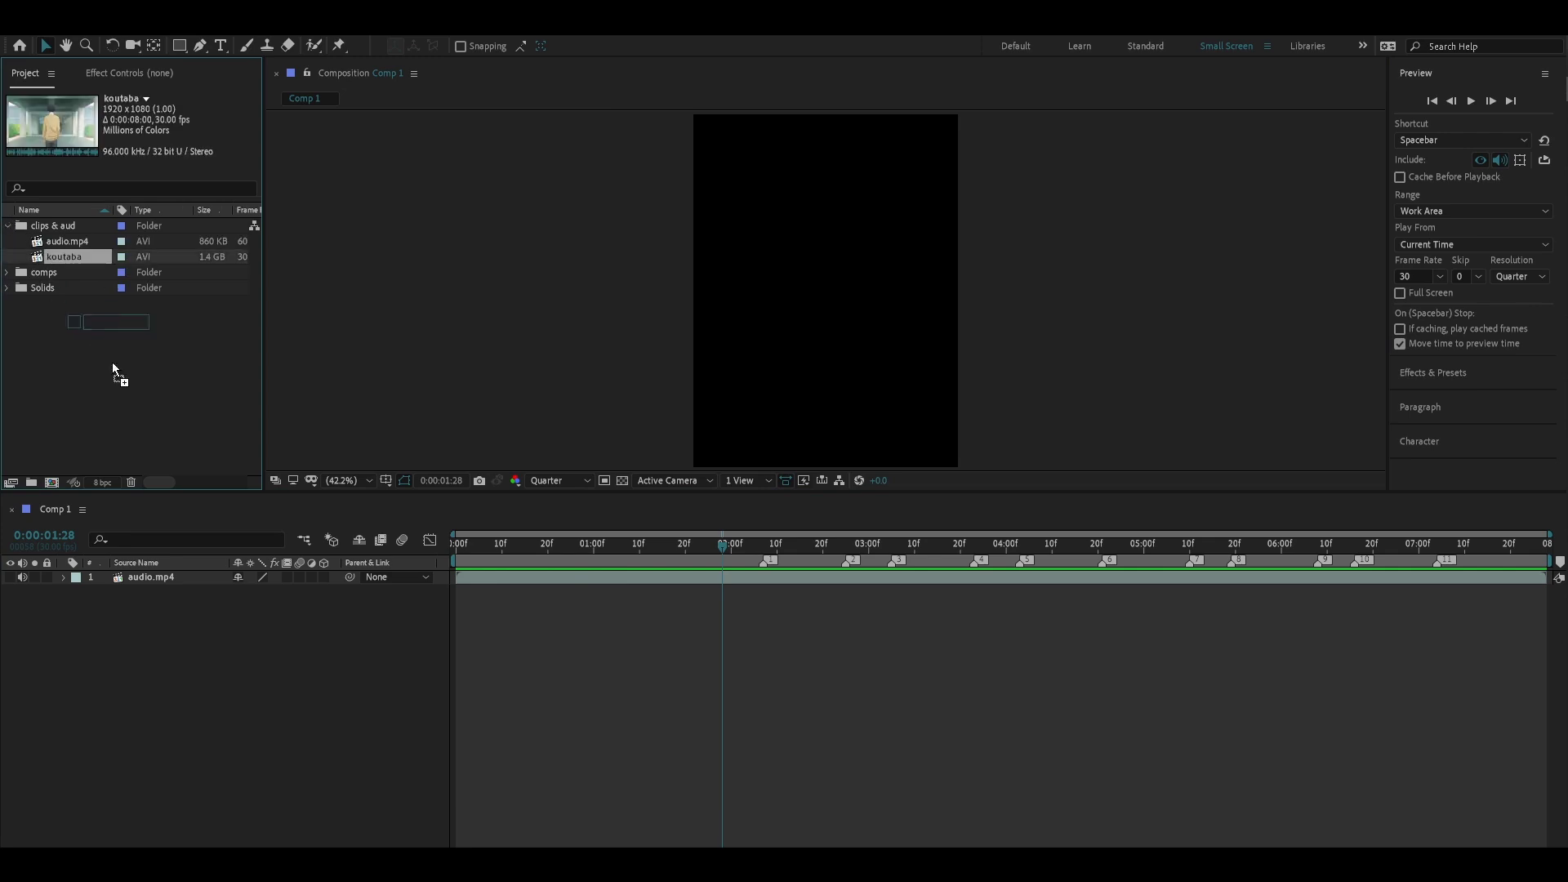
left_click_drag(153, 563, 170, 571)
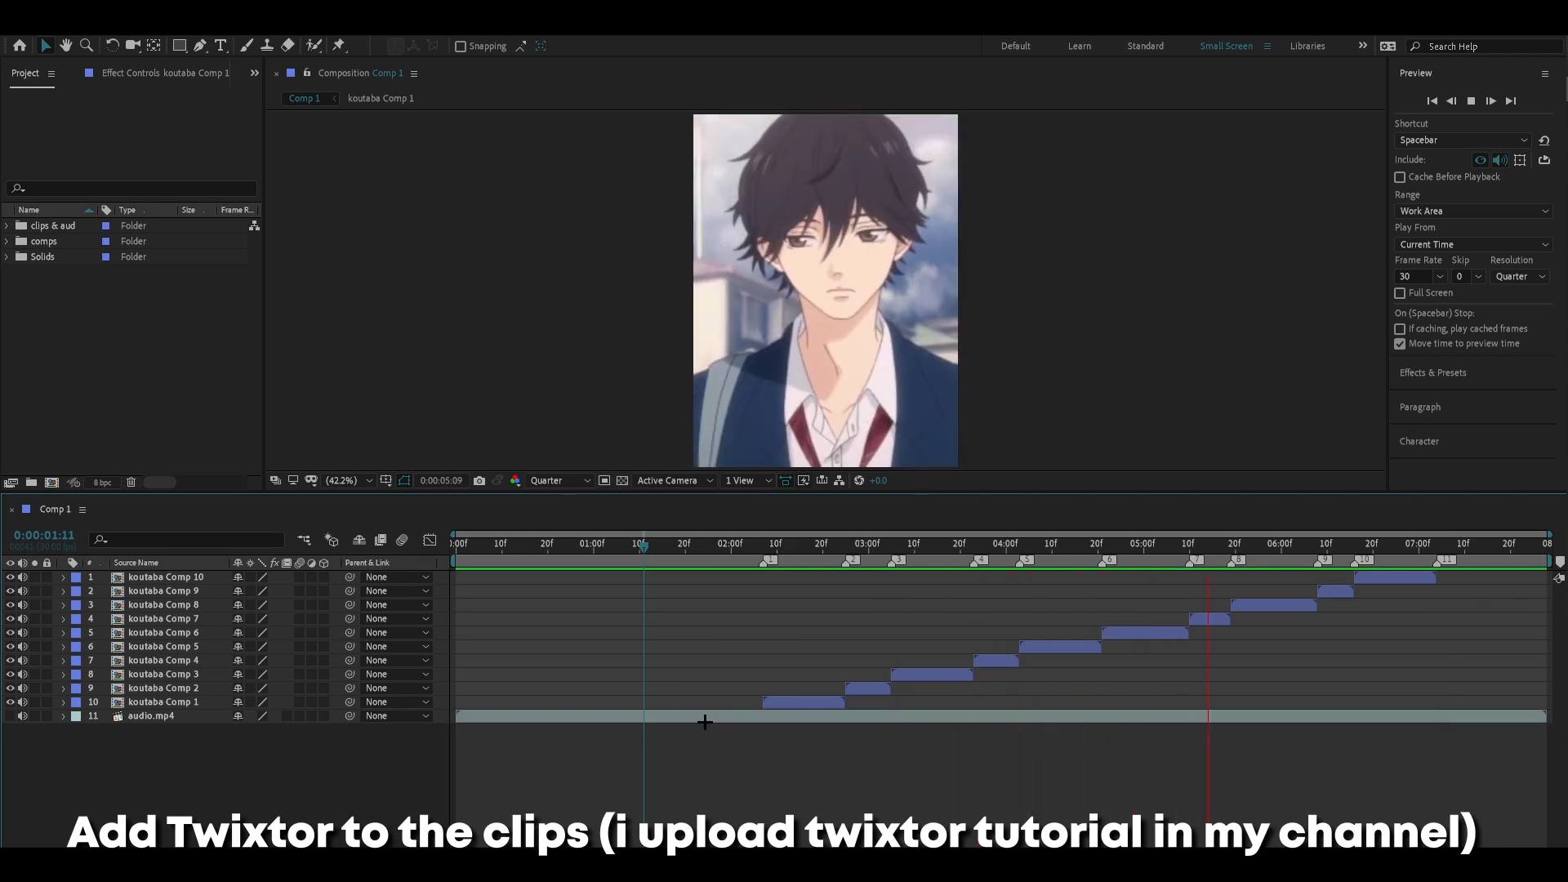
Step: Stop at koutaba Comp 1's first frame and apply Directional Blur to it
left_click(761, 616)
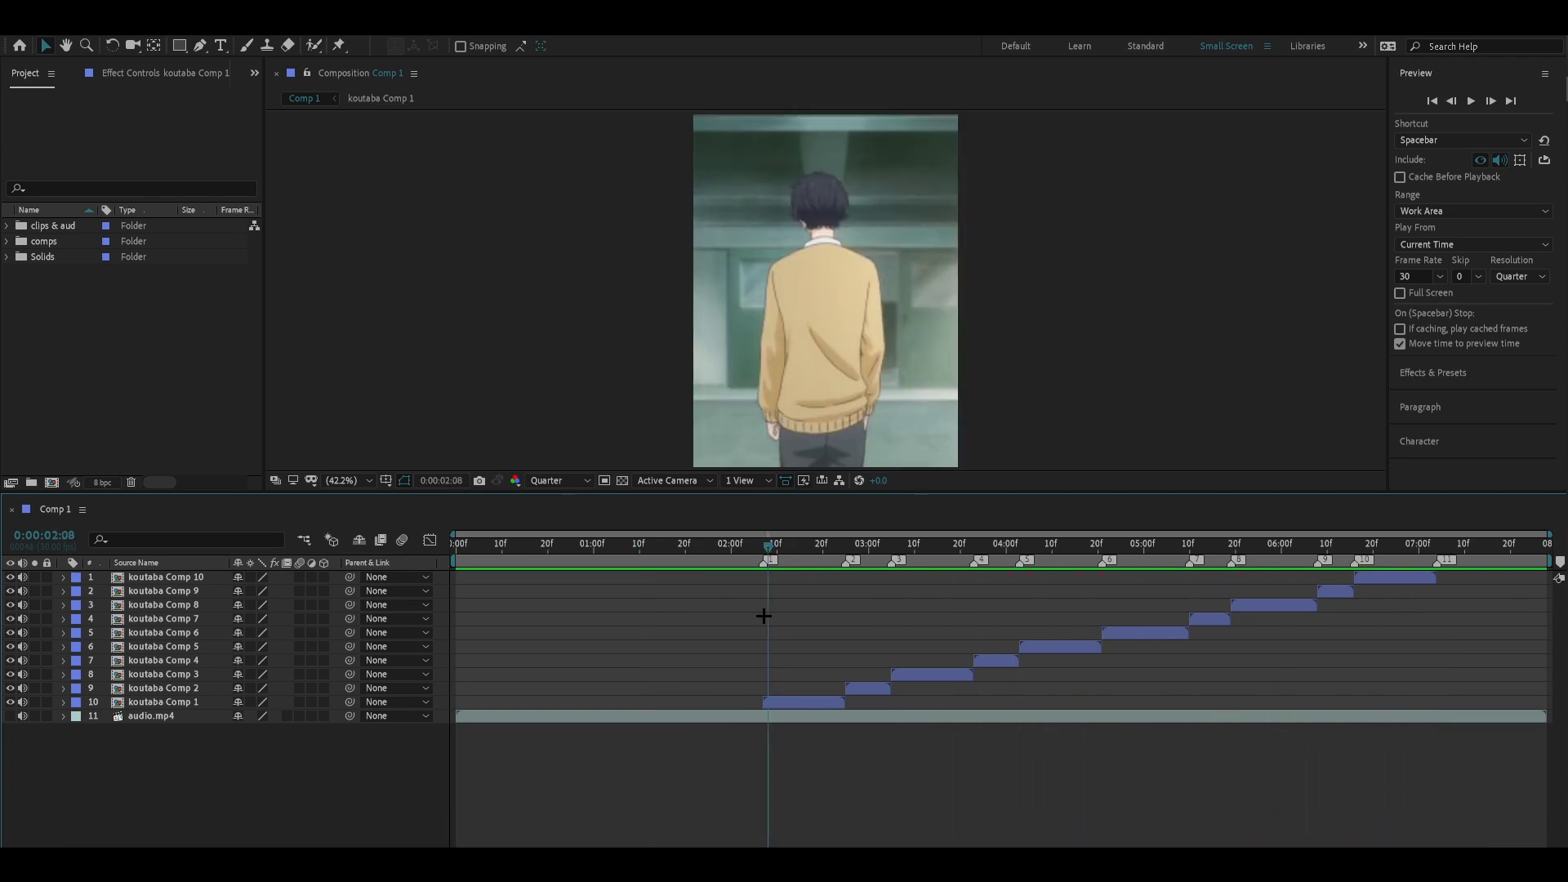
left_click(762, 546)
left_click(785, 698)
left_click(1462, 73)
left_click(1459, 106)
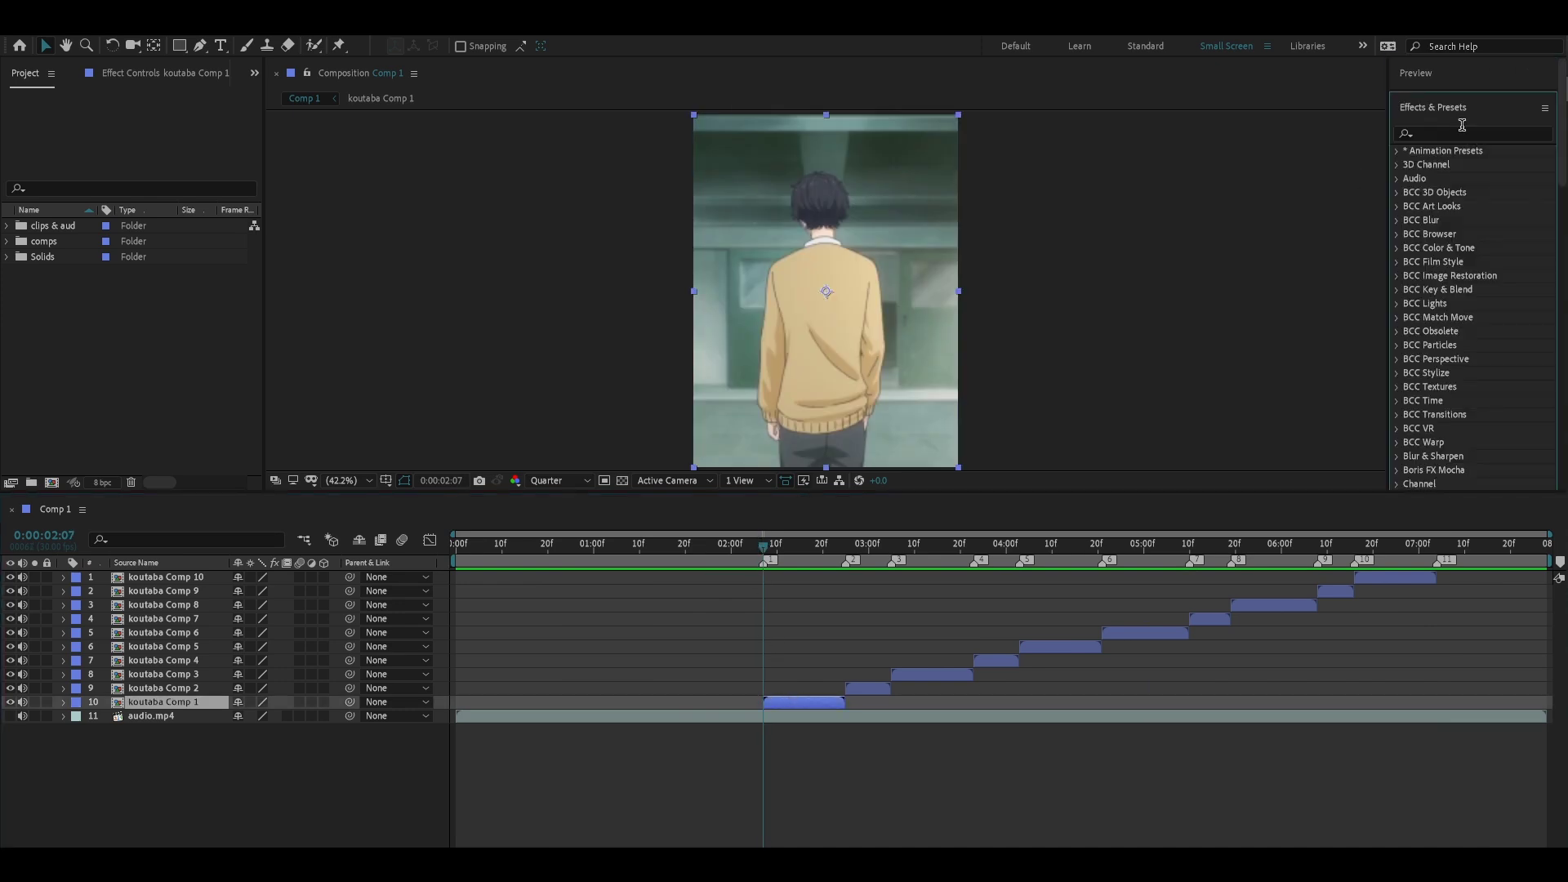
left_click(1460, 129)
type("dire")
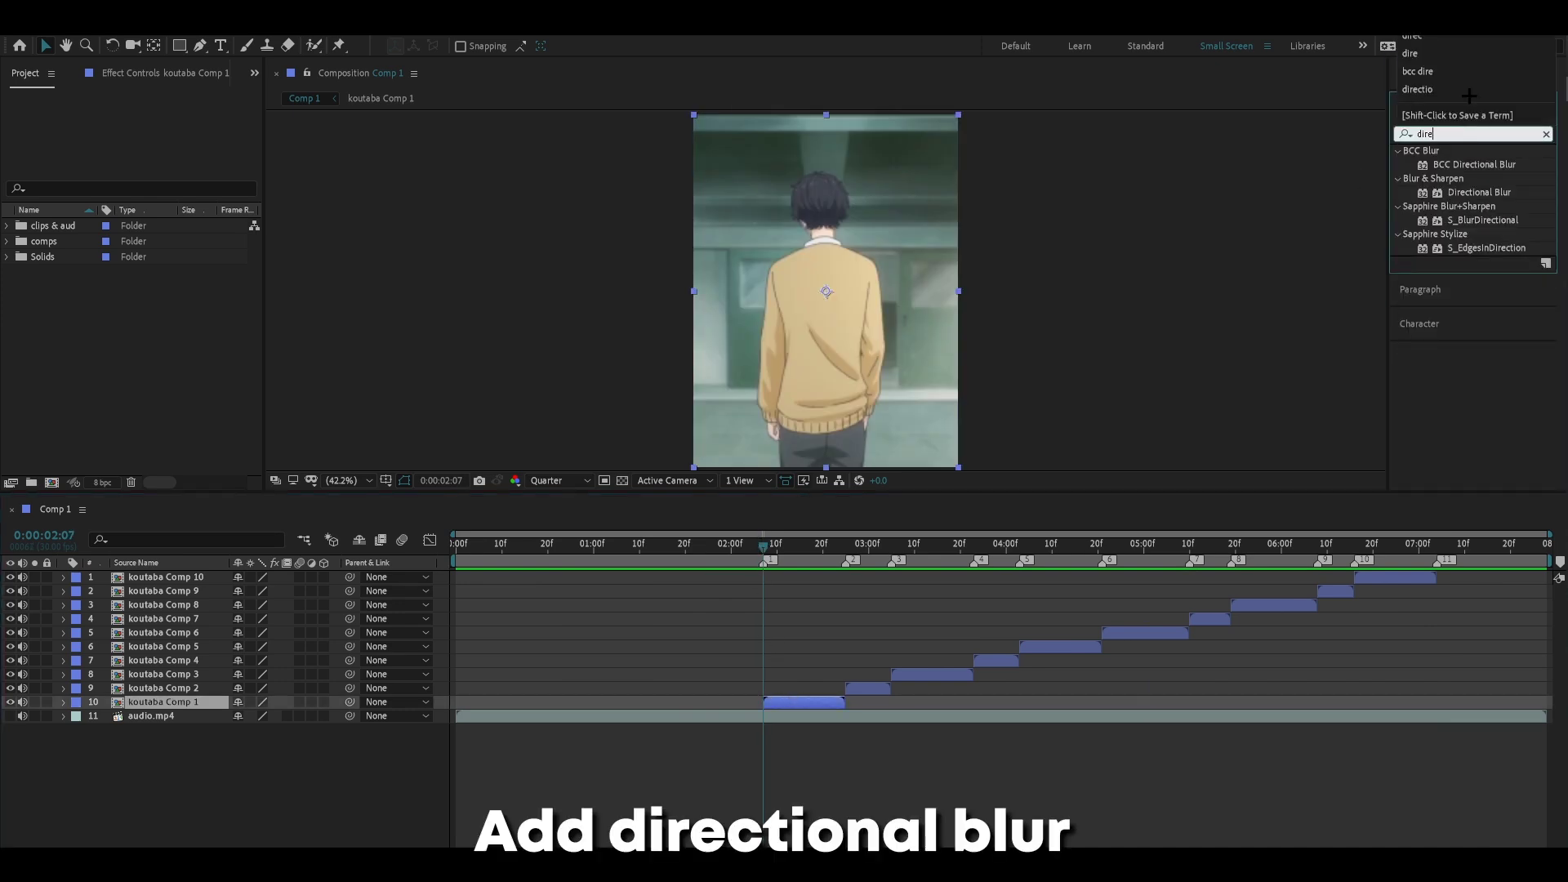
left_click(1463, 53)
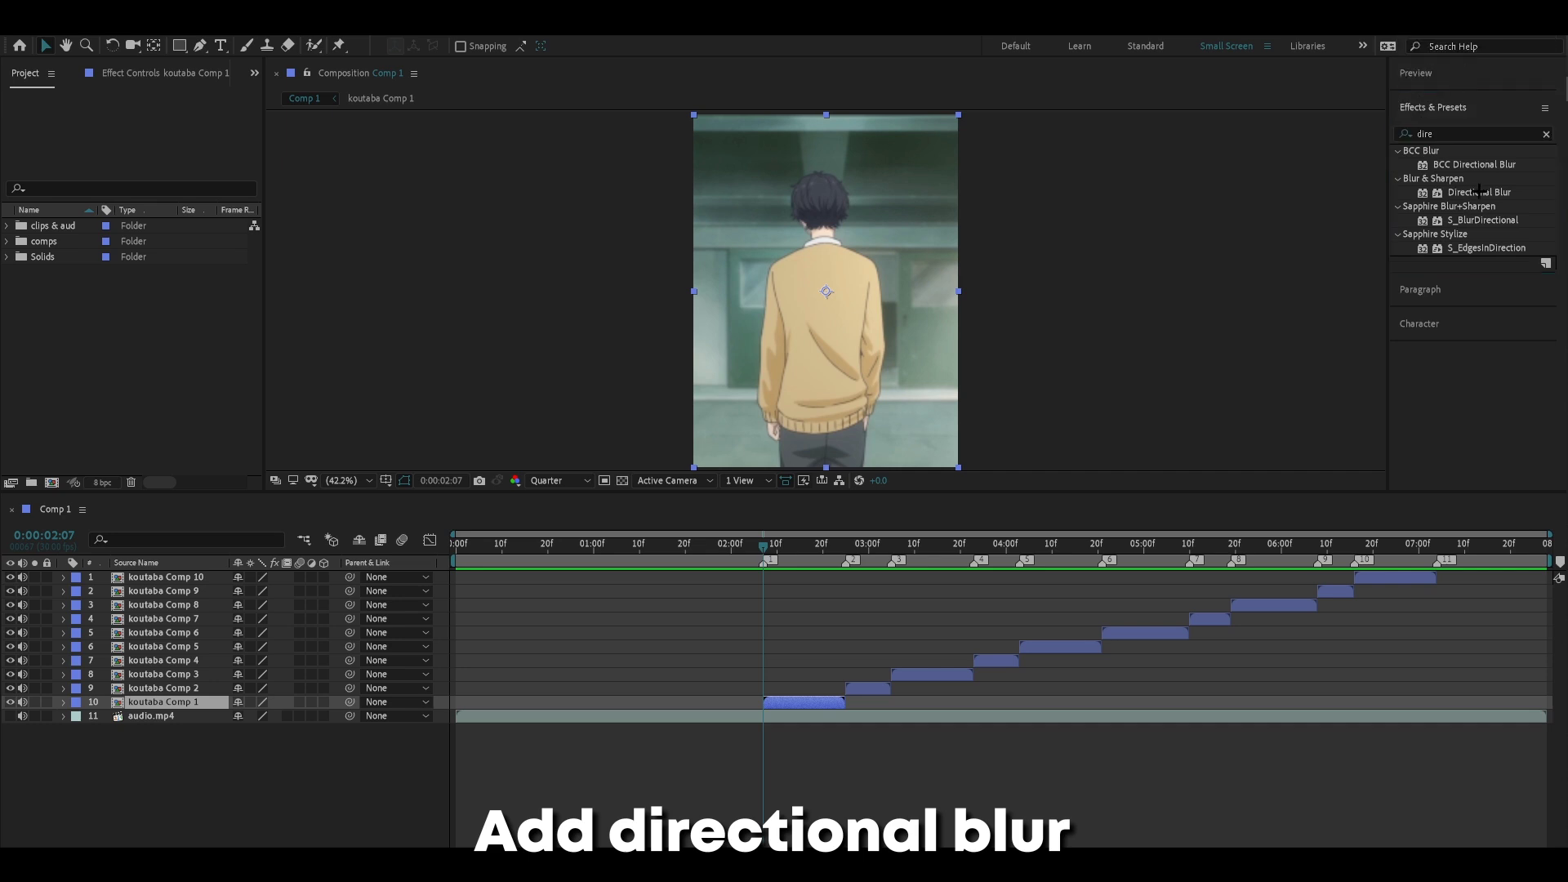
left_click_drag(1305, 339, 801, 701)
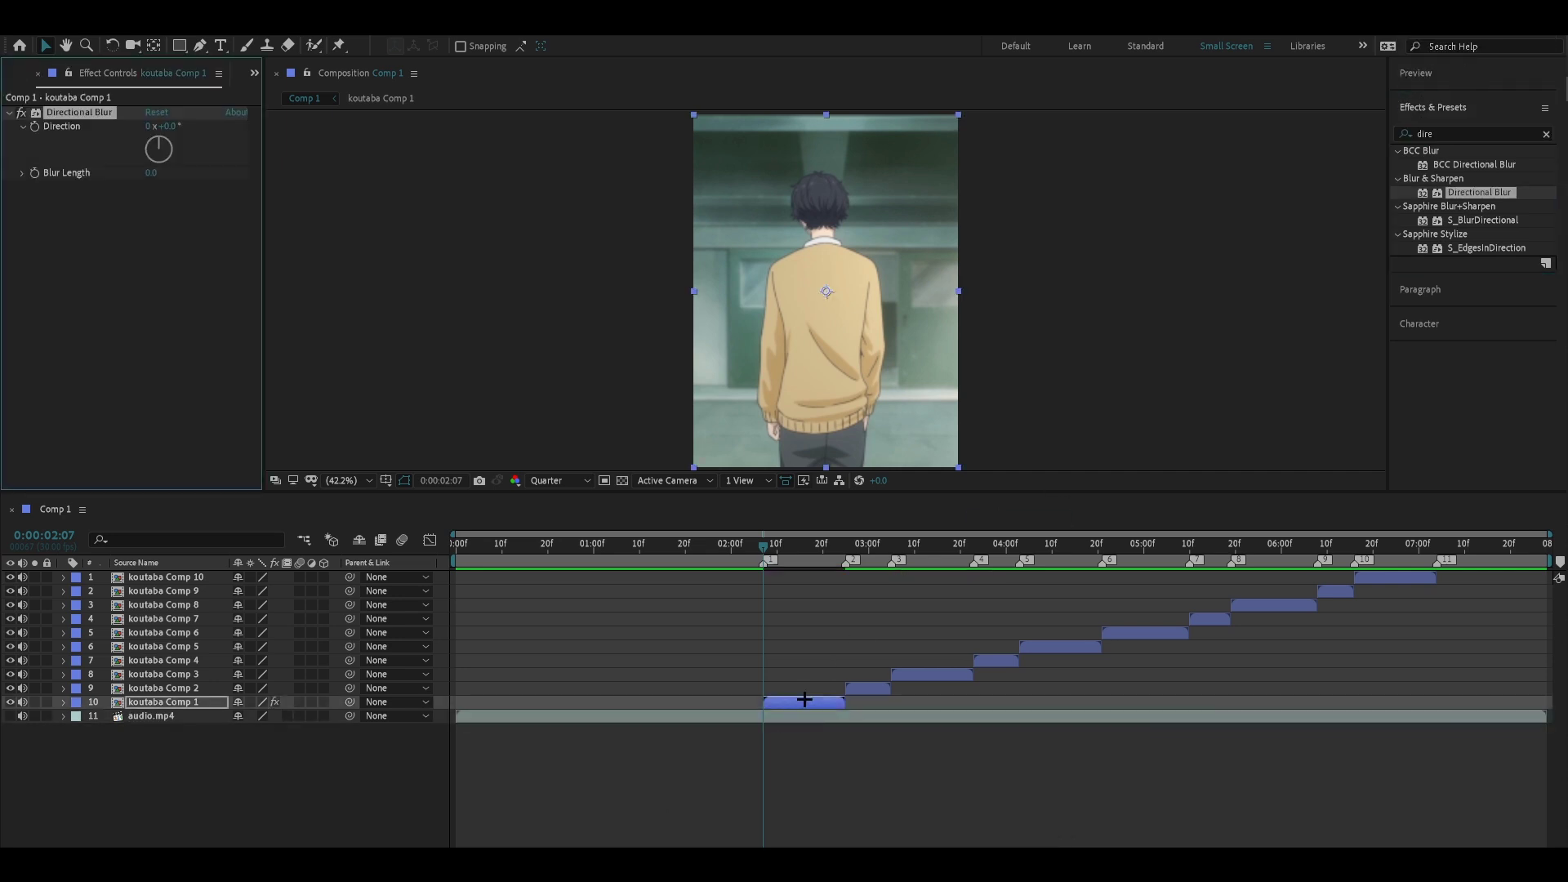
left_click(1545, 134)
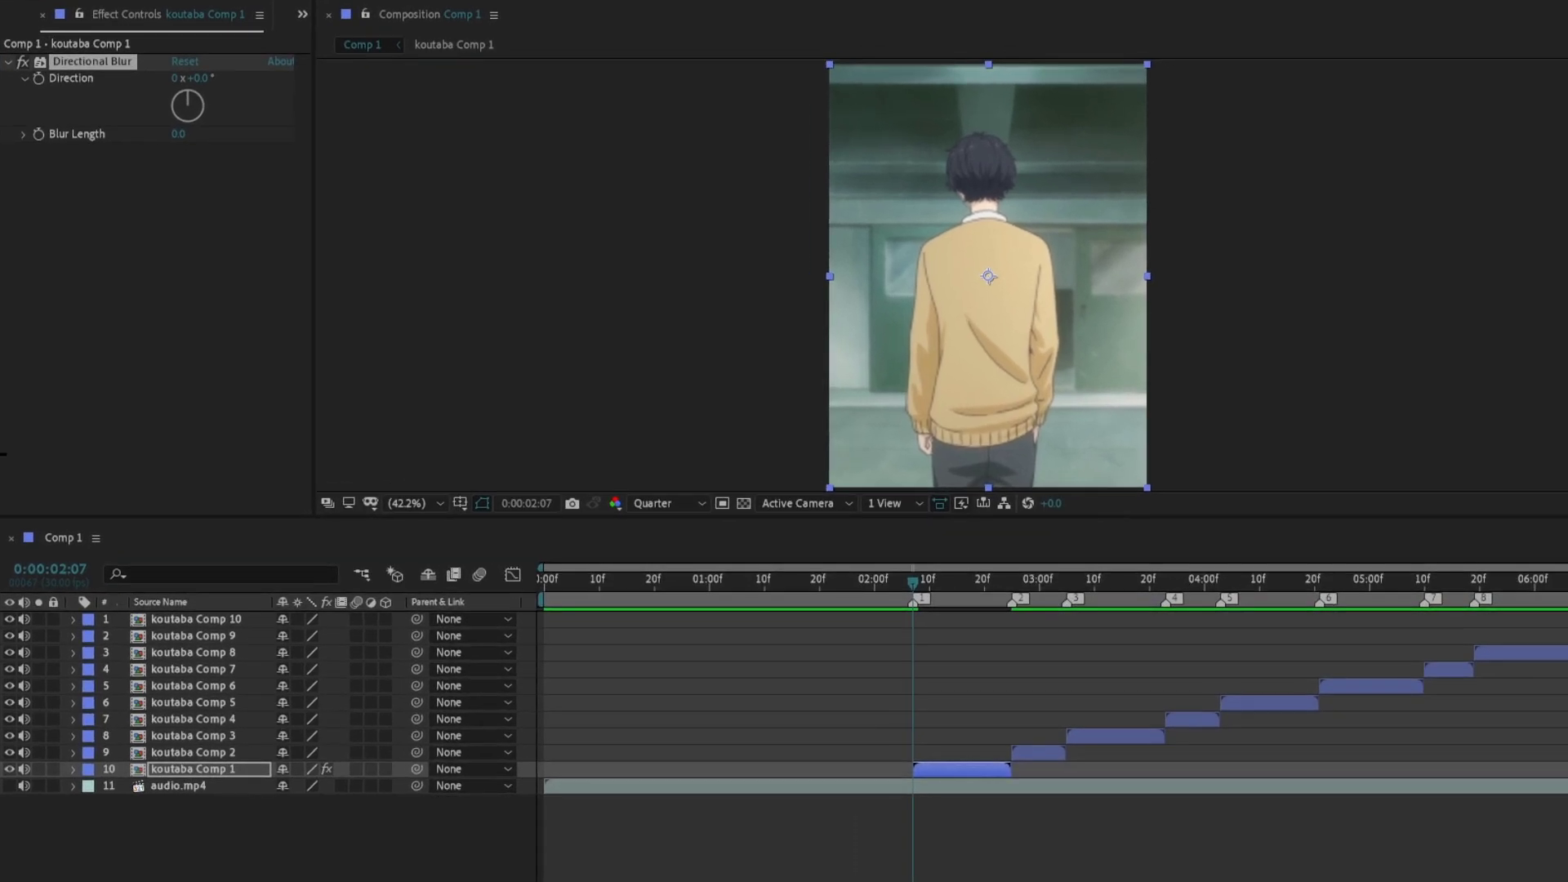
Step: Keyframe Blur Length at 150 on 0:00:02:07 and 0 on 0:00:02:12
left_click(43, 165)
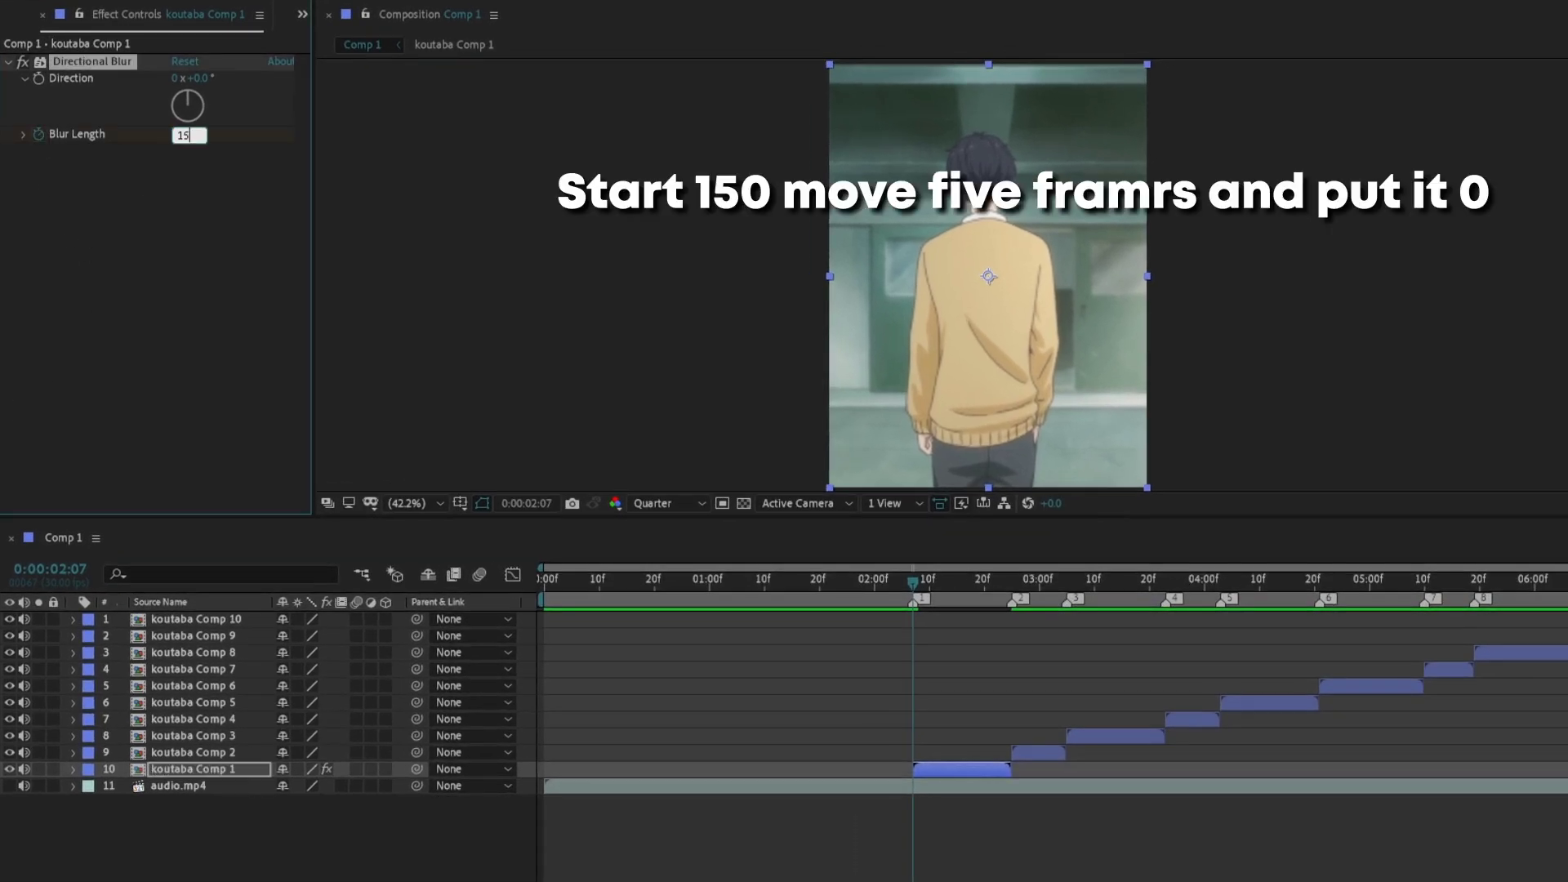
key("u")
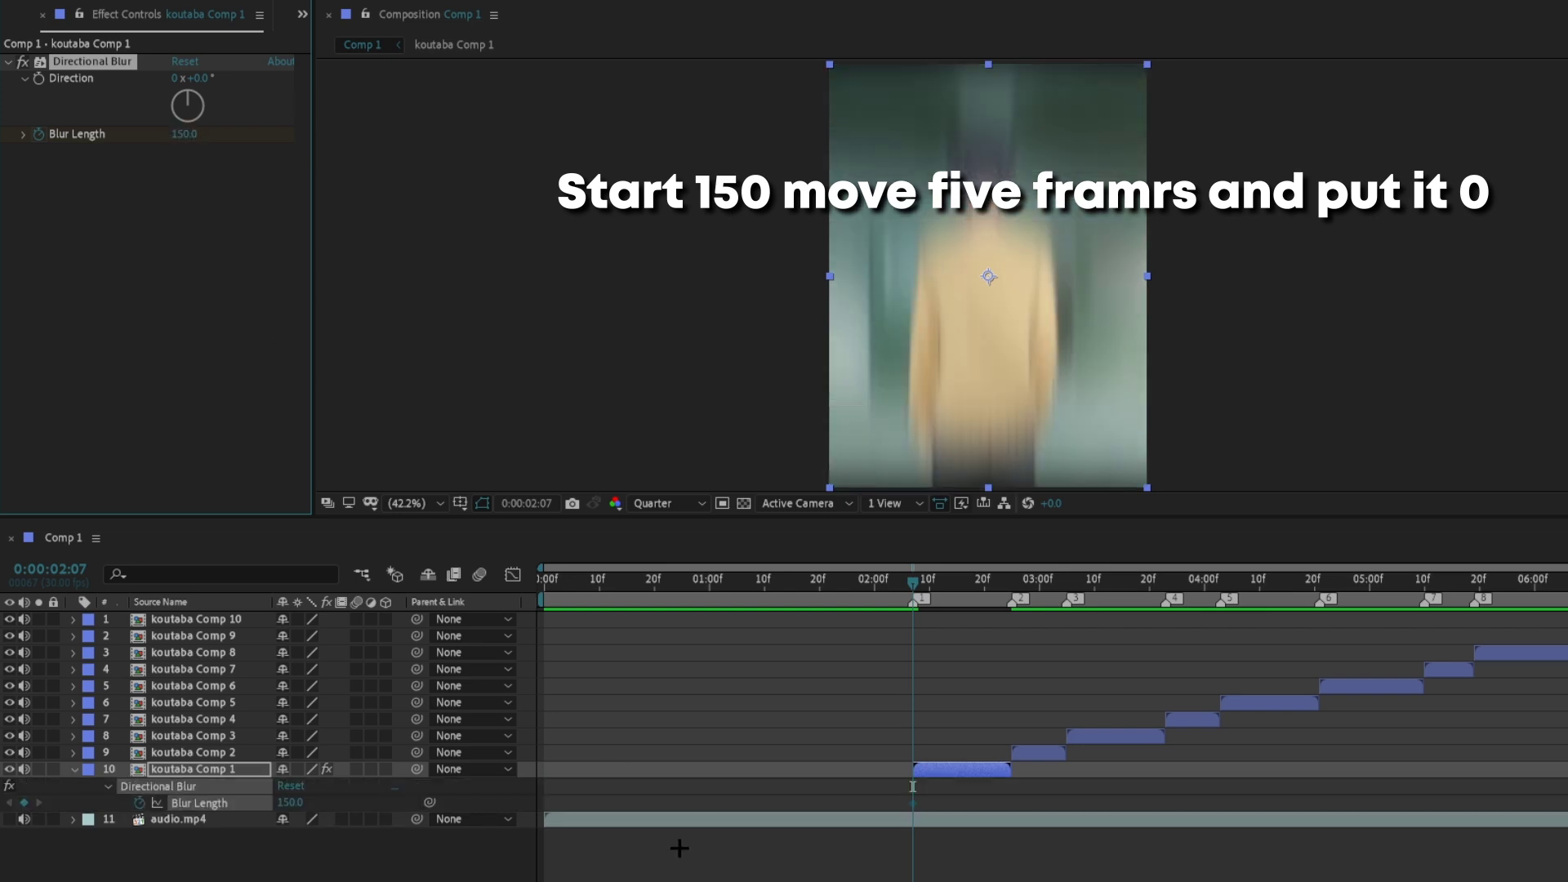
left_click_drag(923, 787, 941, 787)
type("0")
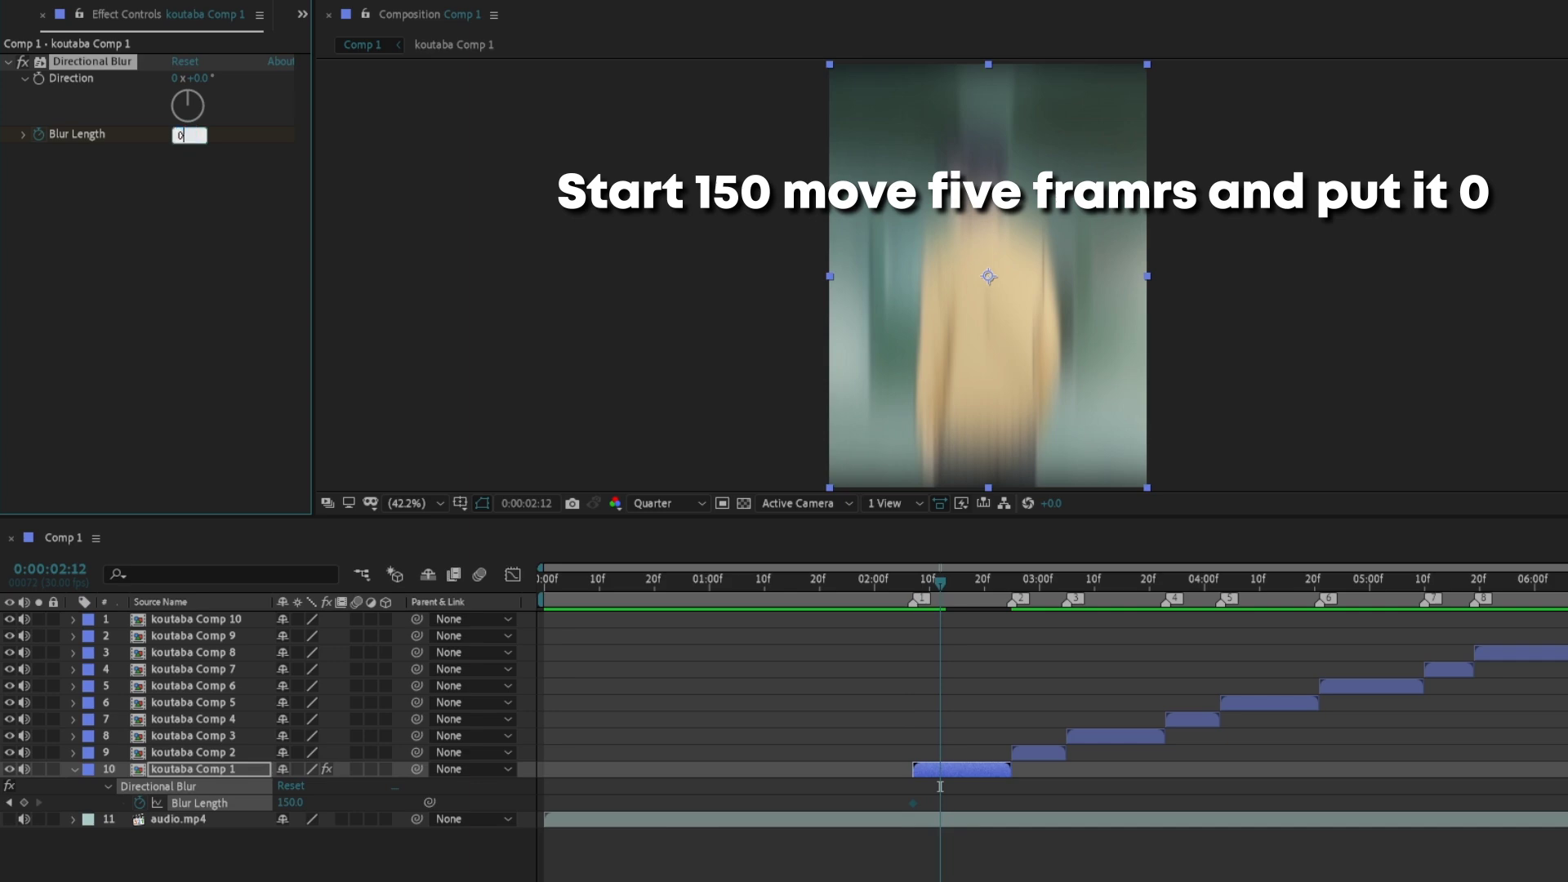
key("Return")
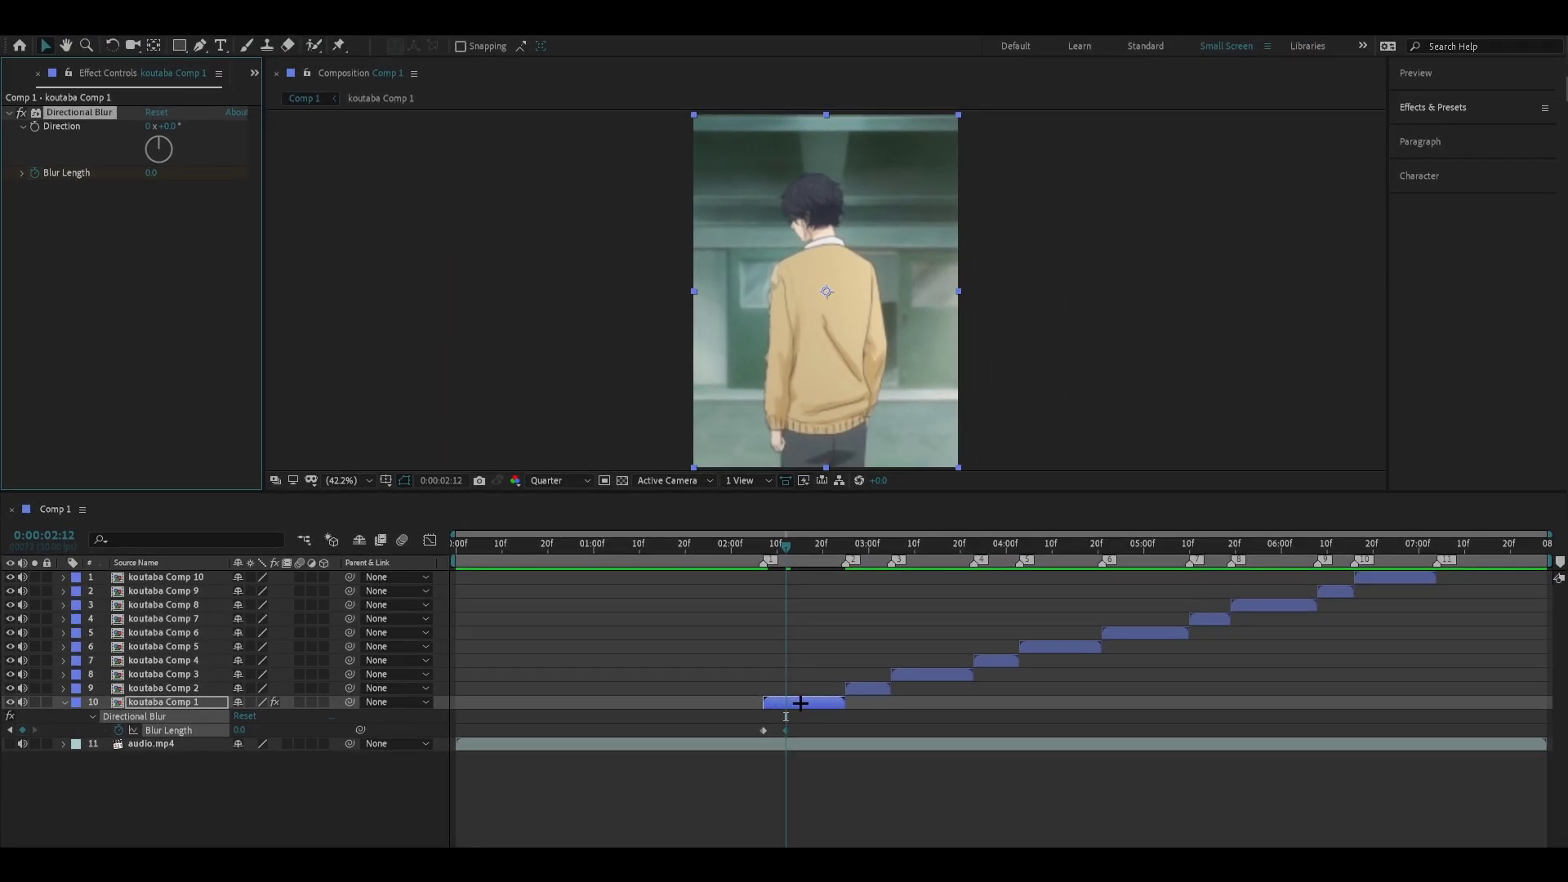
Step: Apply Motion Tile to koutaba Comp 1 with Output Width and Height 200 and Mirror Edges on
left_click(1467, 107)
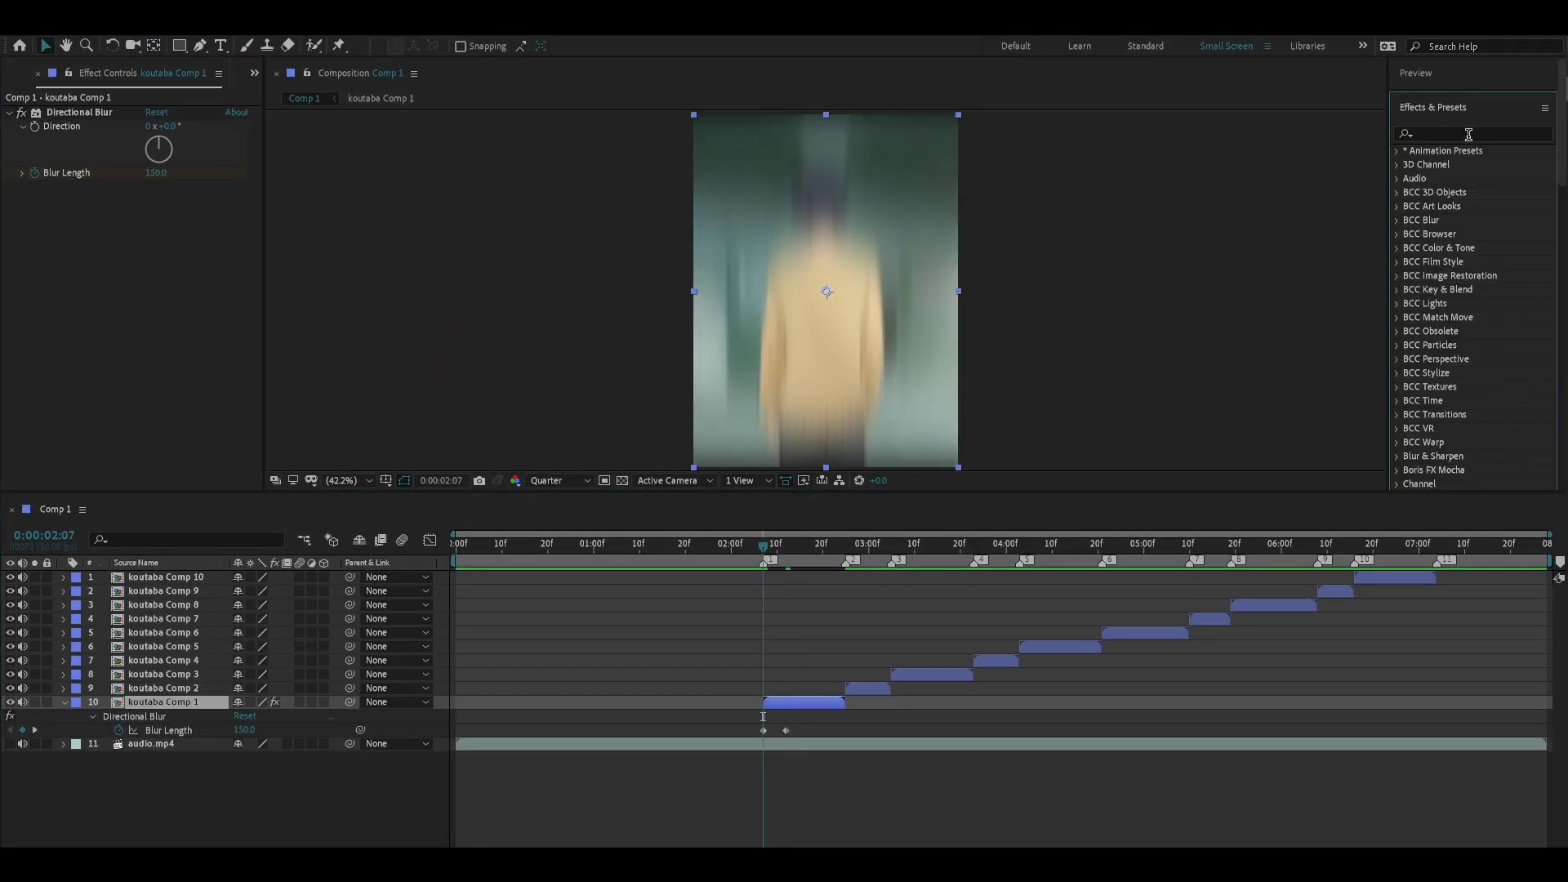
type("motion til")
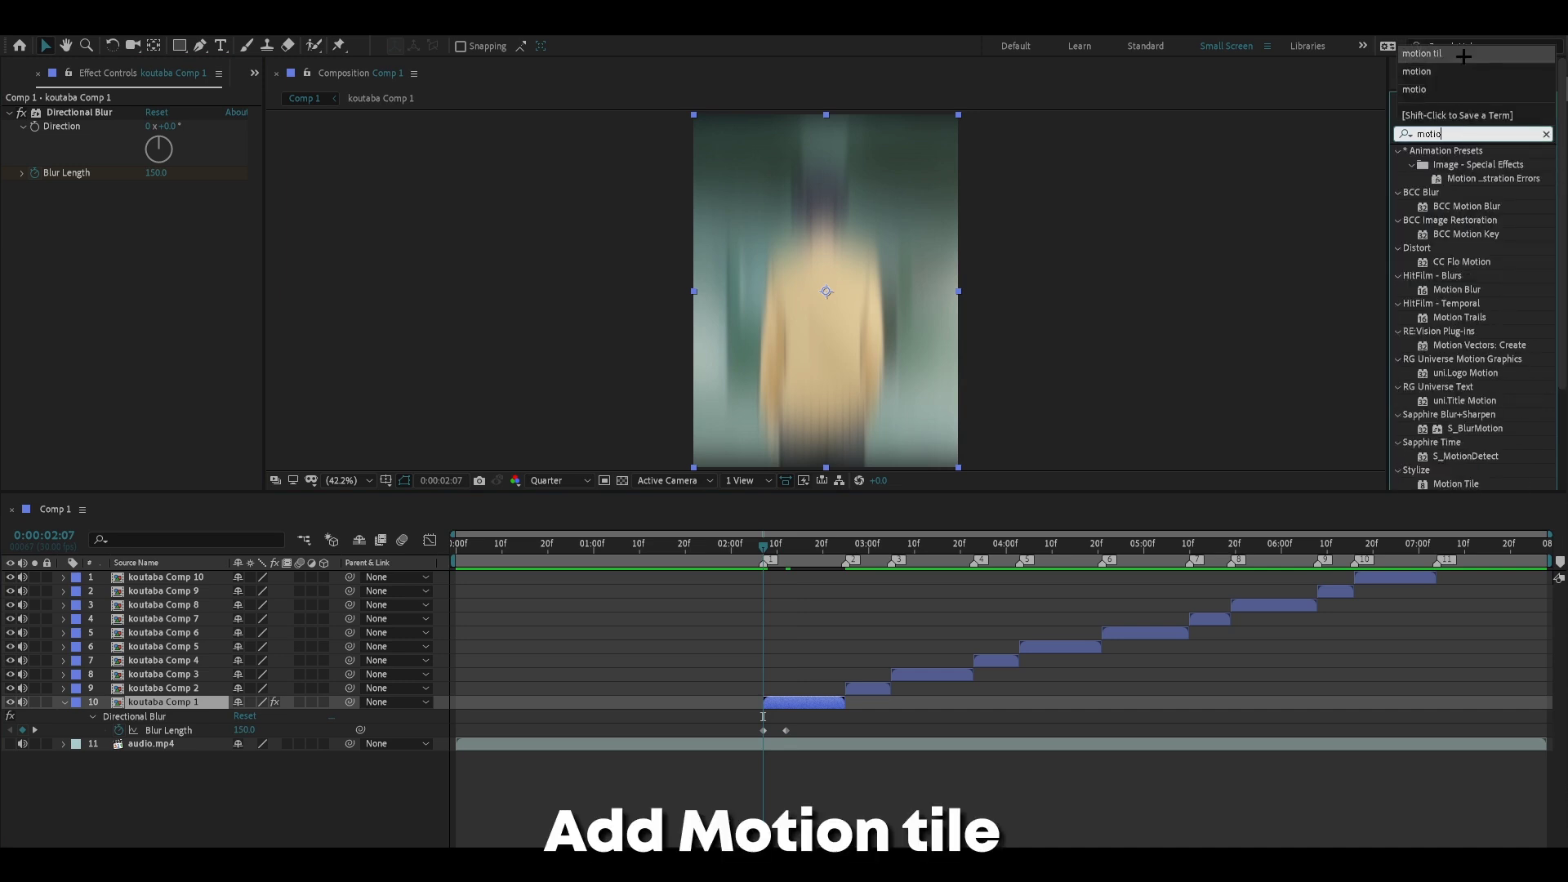
left_click_drag(1455, 163, 338, 110)
left_click_drag(74, 112, 75, 114)
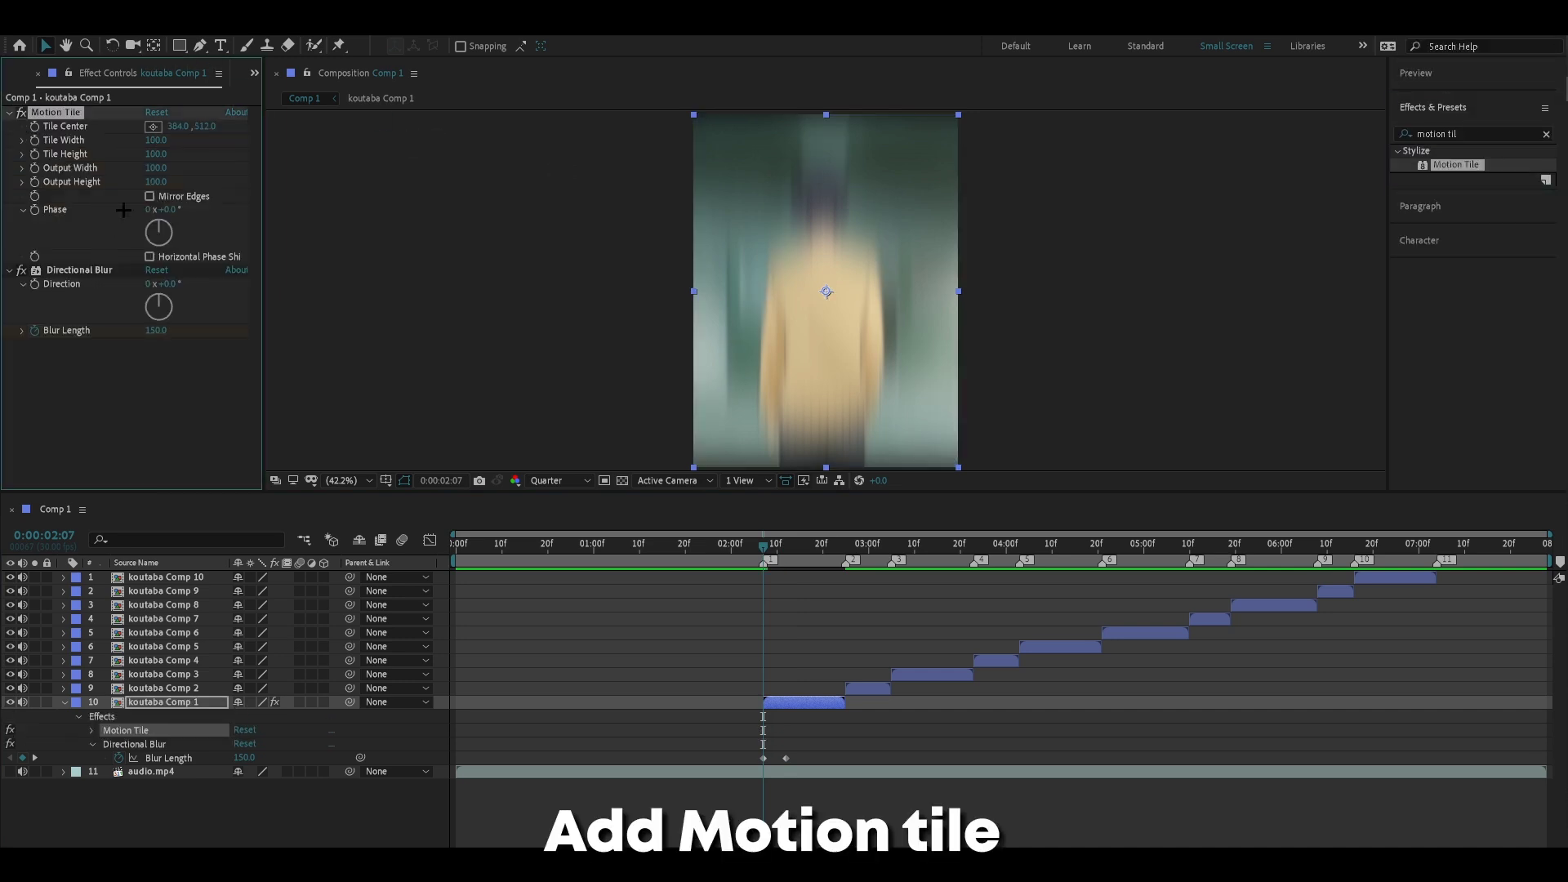
key("Return")
left_click(155, 167)
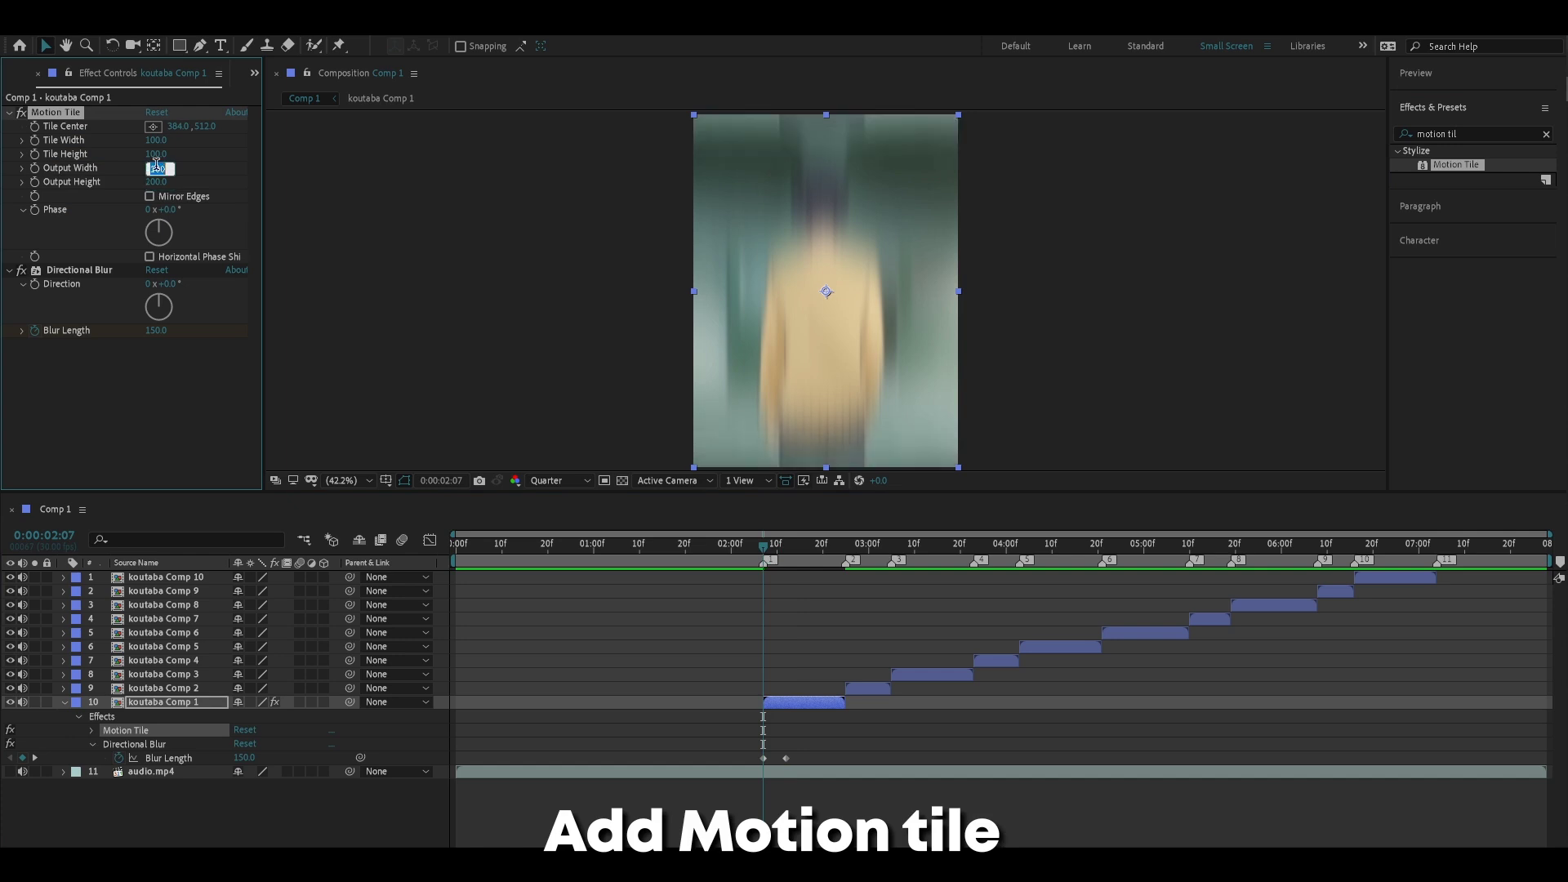
type("200")
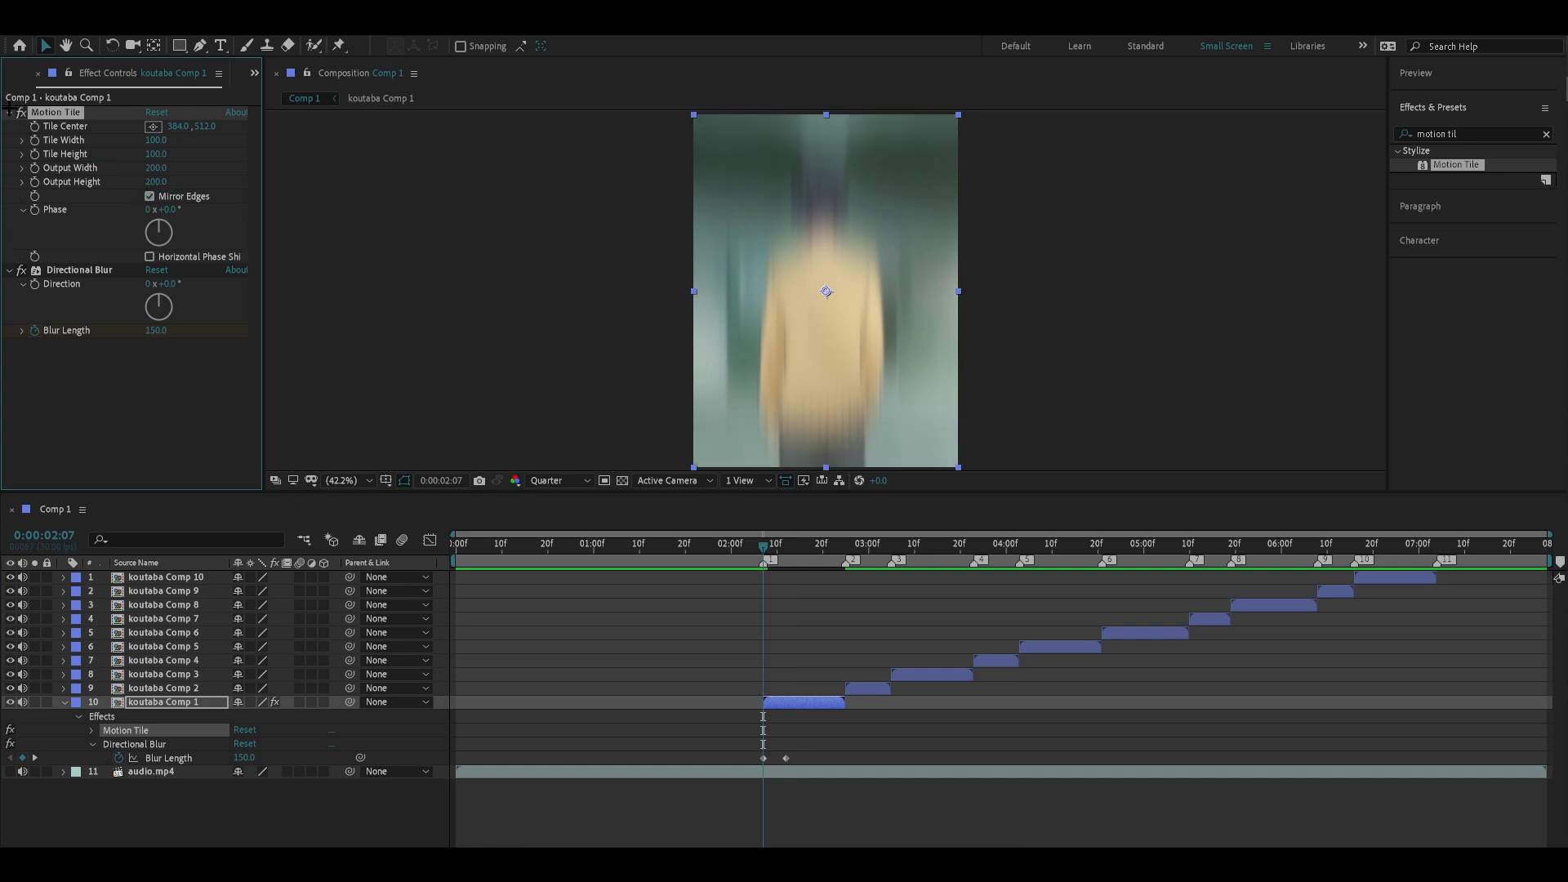
left_click(10, 112)
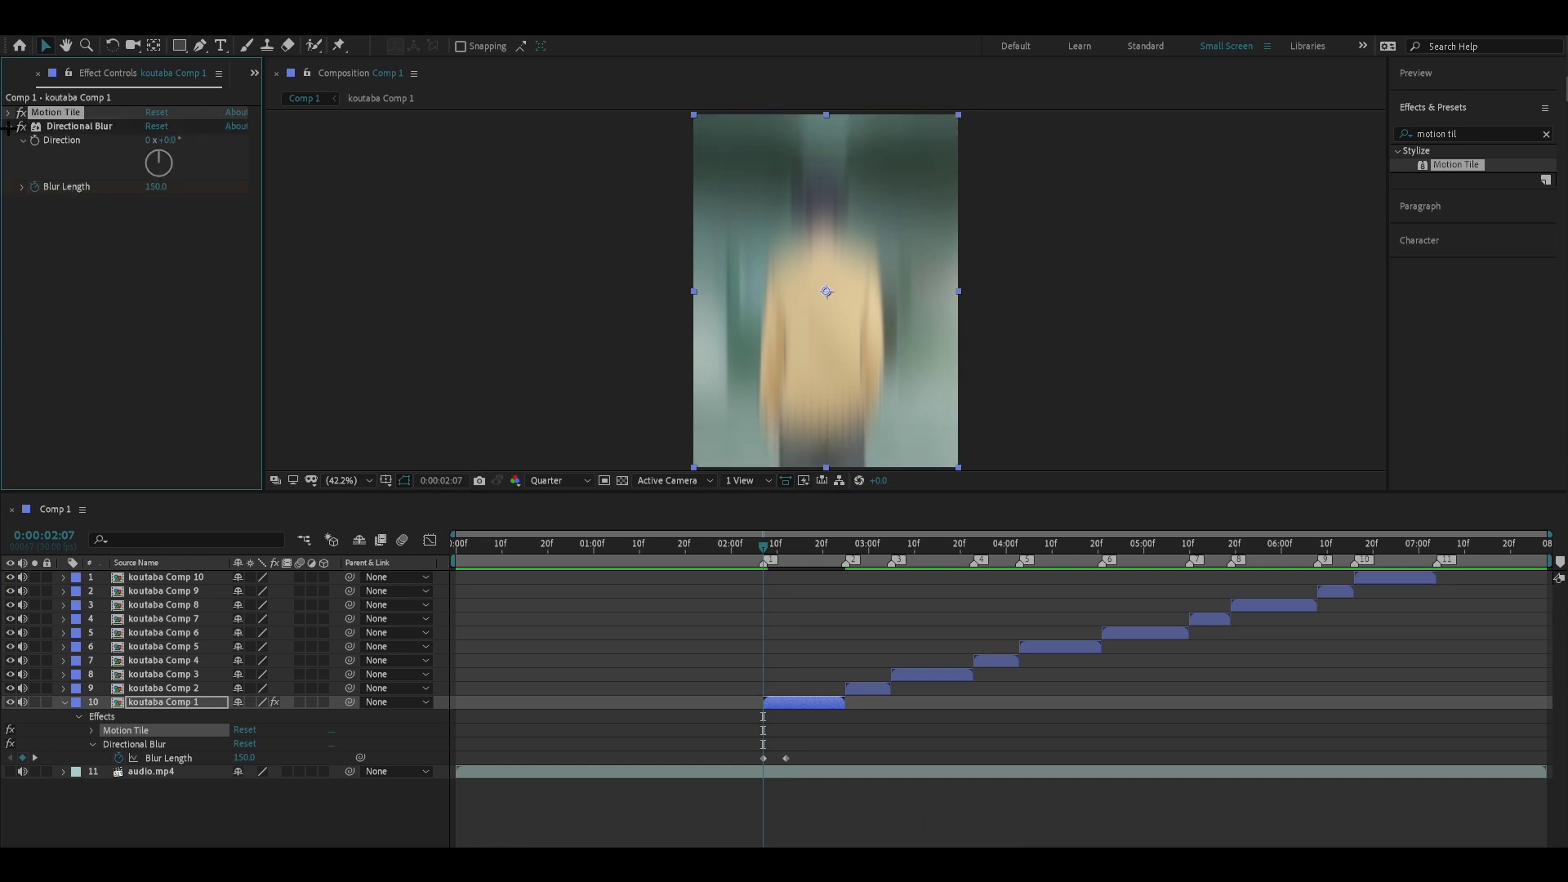
left_click(8, 127)
left_click(1392, 150)
Step: Search 'bri' and apply Brightness & Contrast to koutaba Comp 1
type("bri")
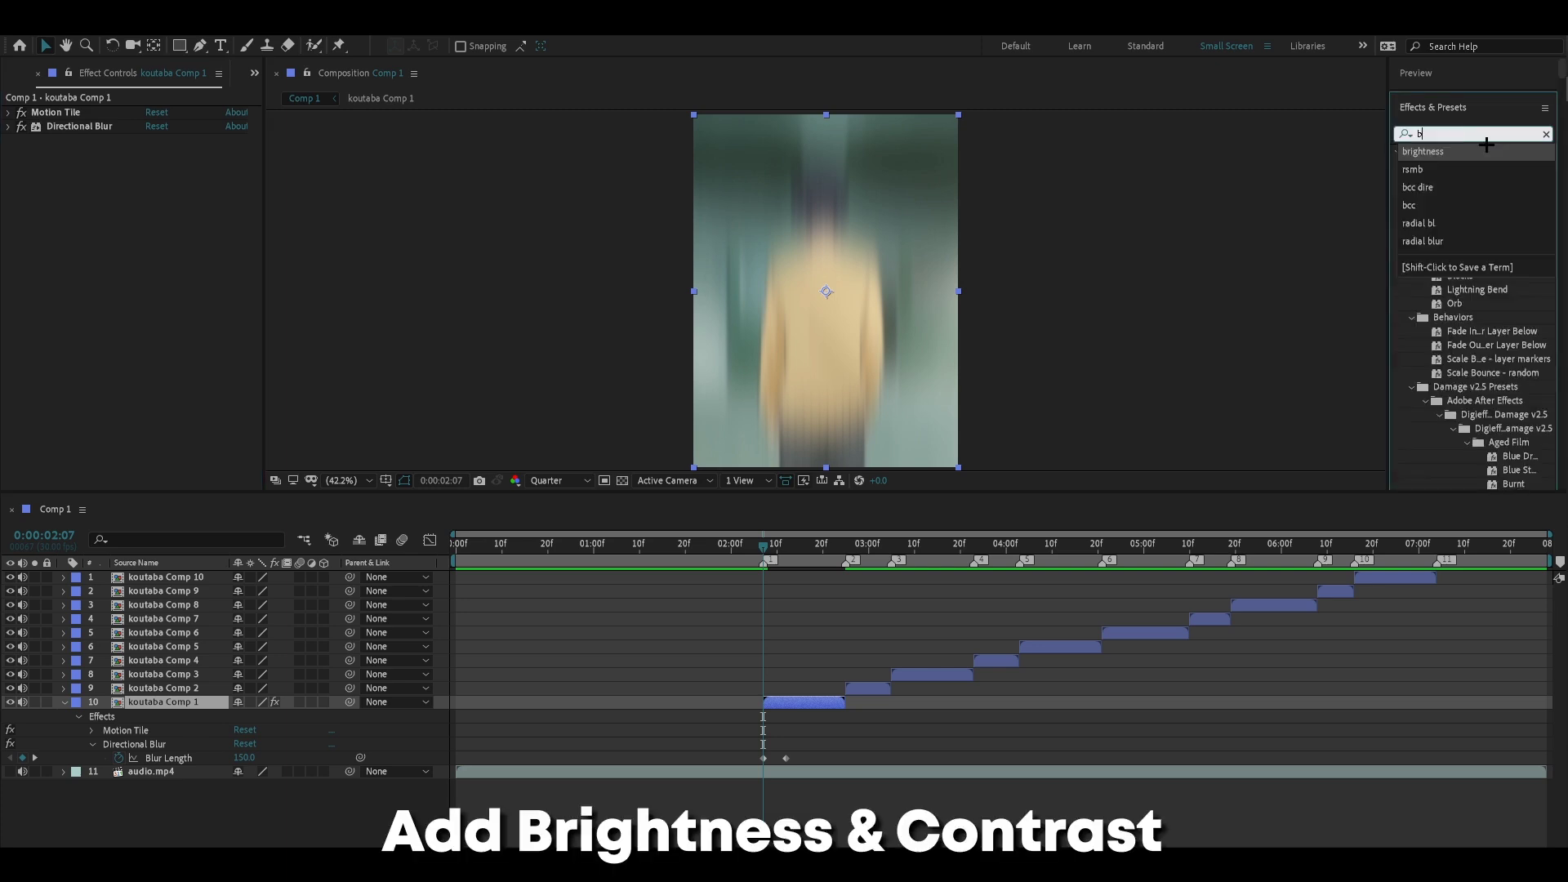
key("Down")
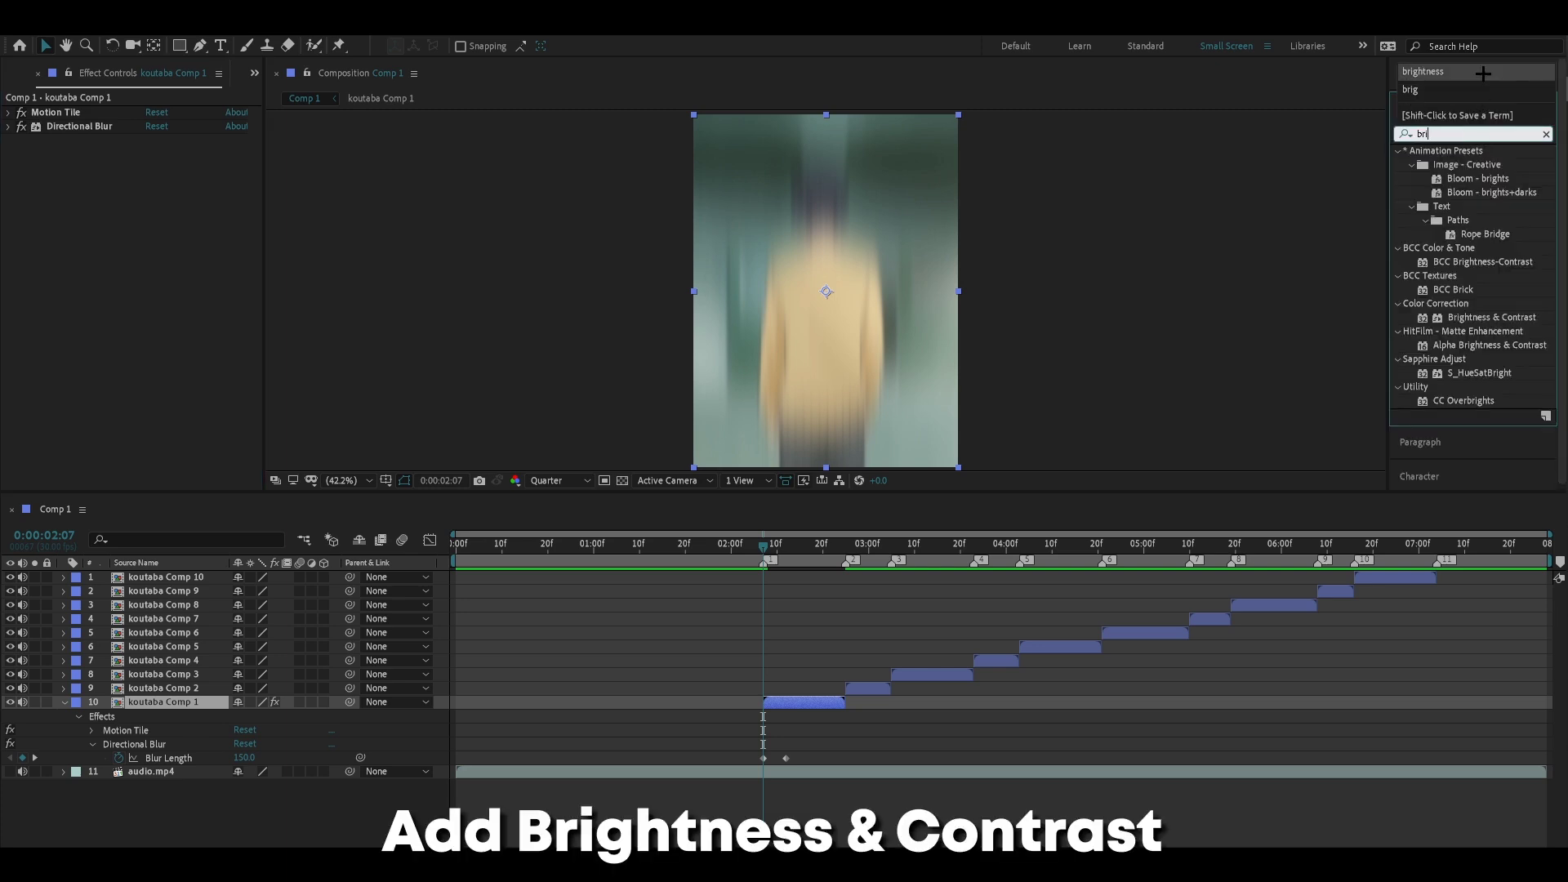
key("Return")
double_click(1483, 192)
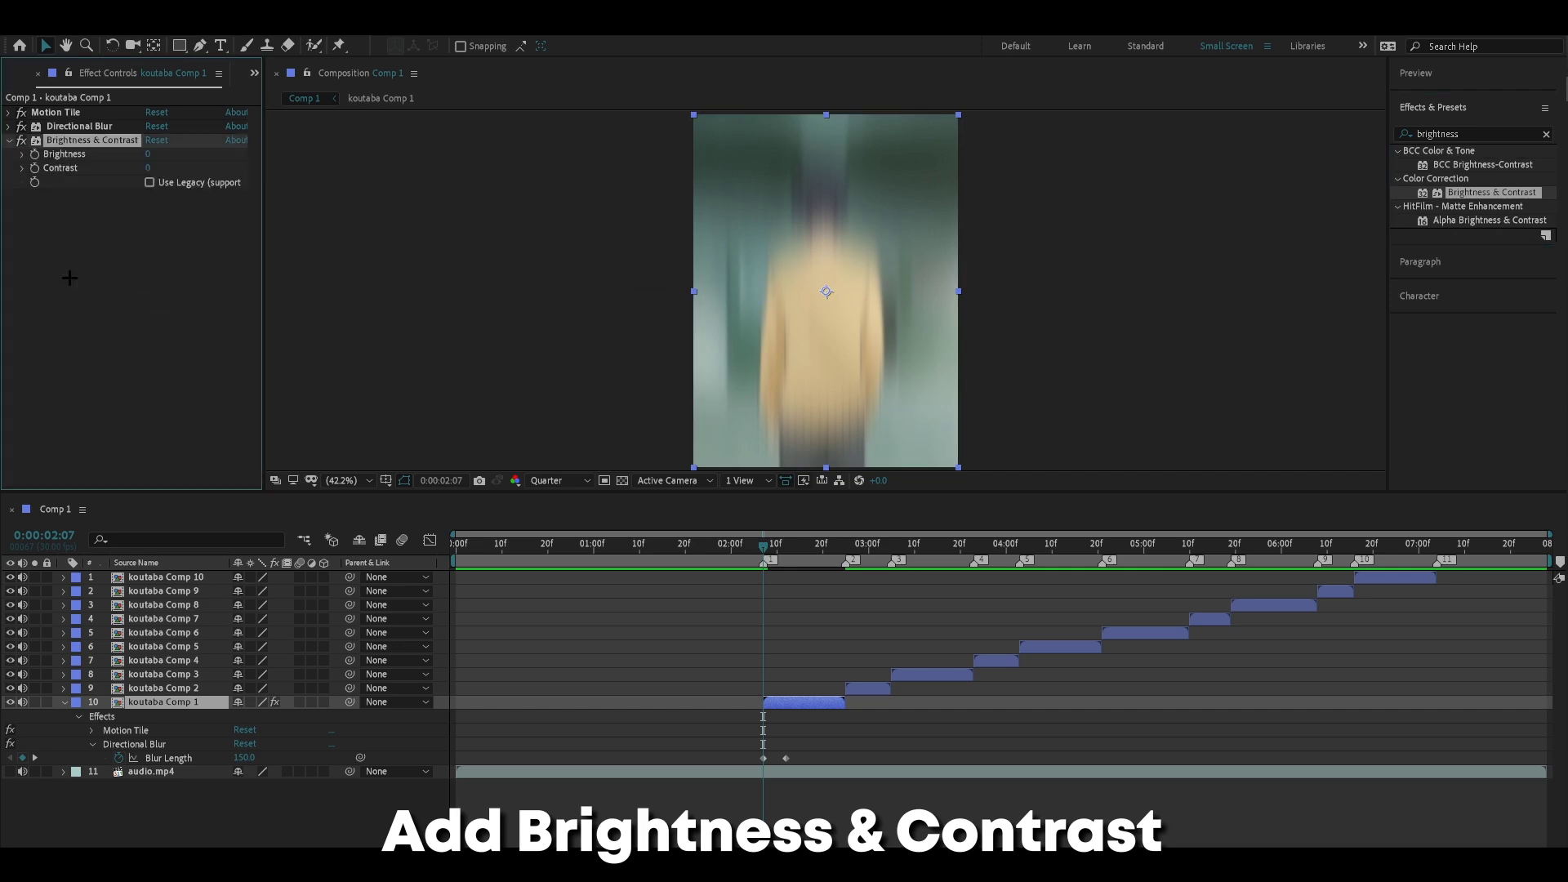
left_click(1545, 134)
left_click(65, 703)
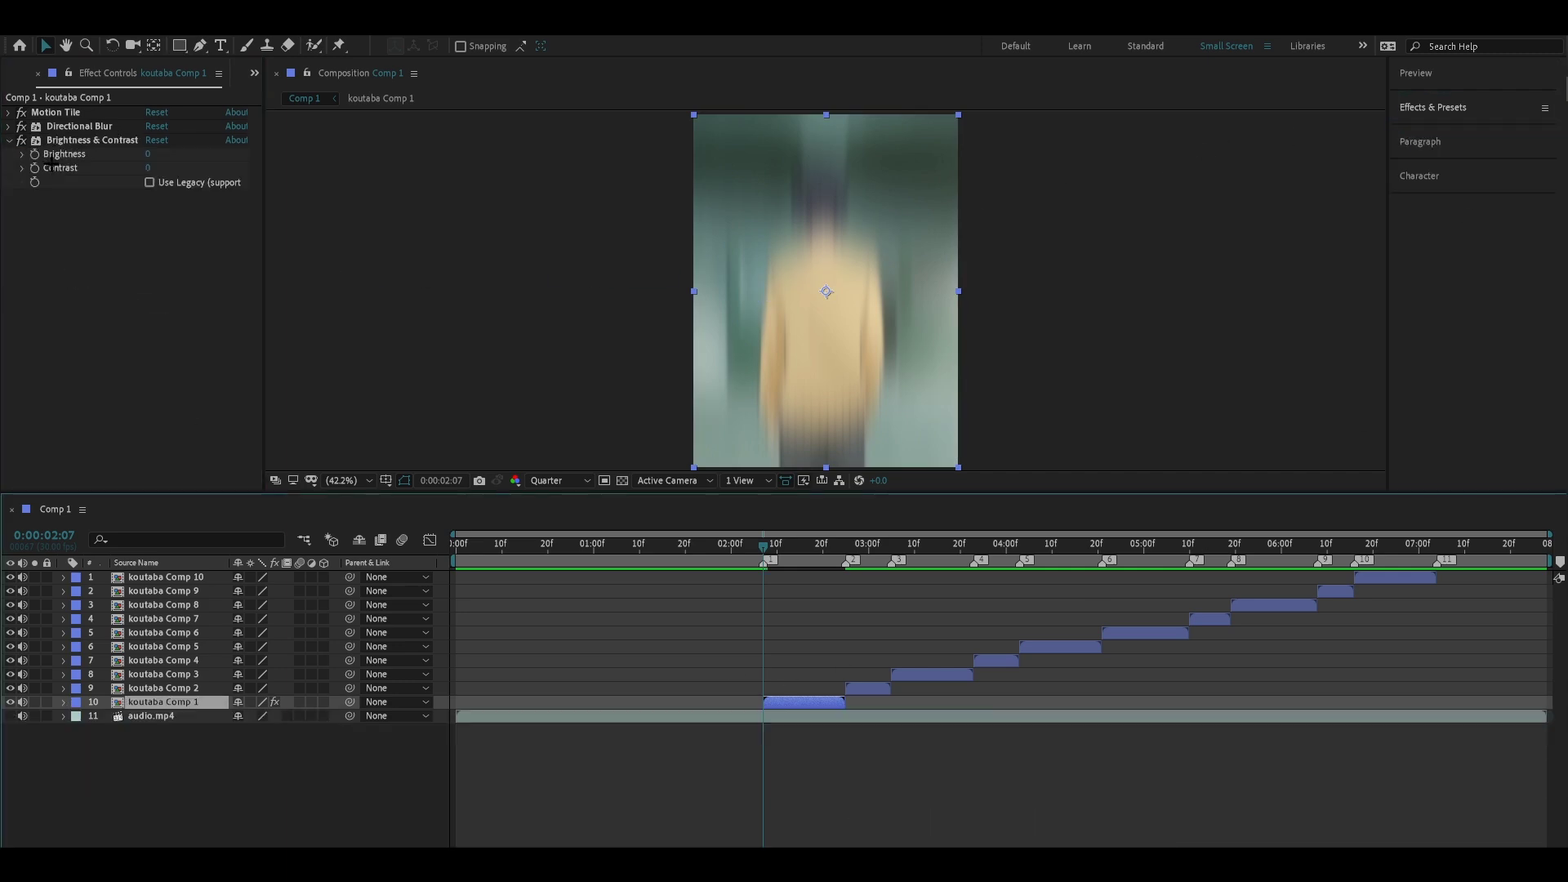
Step: Keyframe Brightness at 50 on 0:00:02:07 and 0 on 0:00:02:24
left_click(36, 154)
key("u")
type("5")
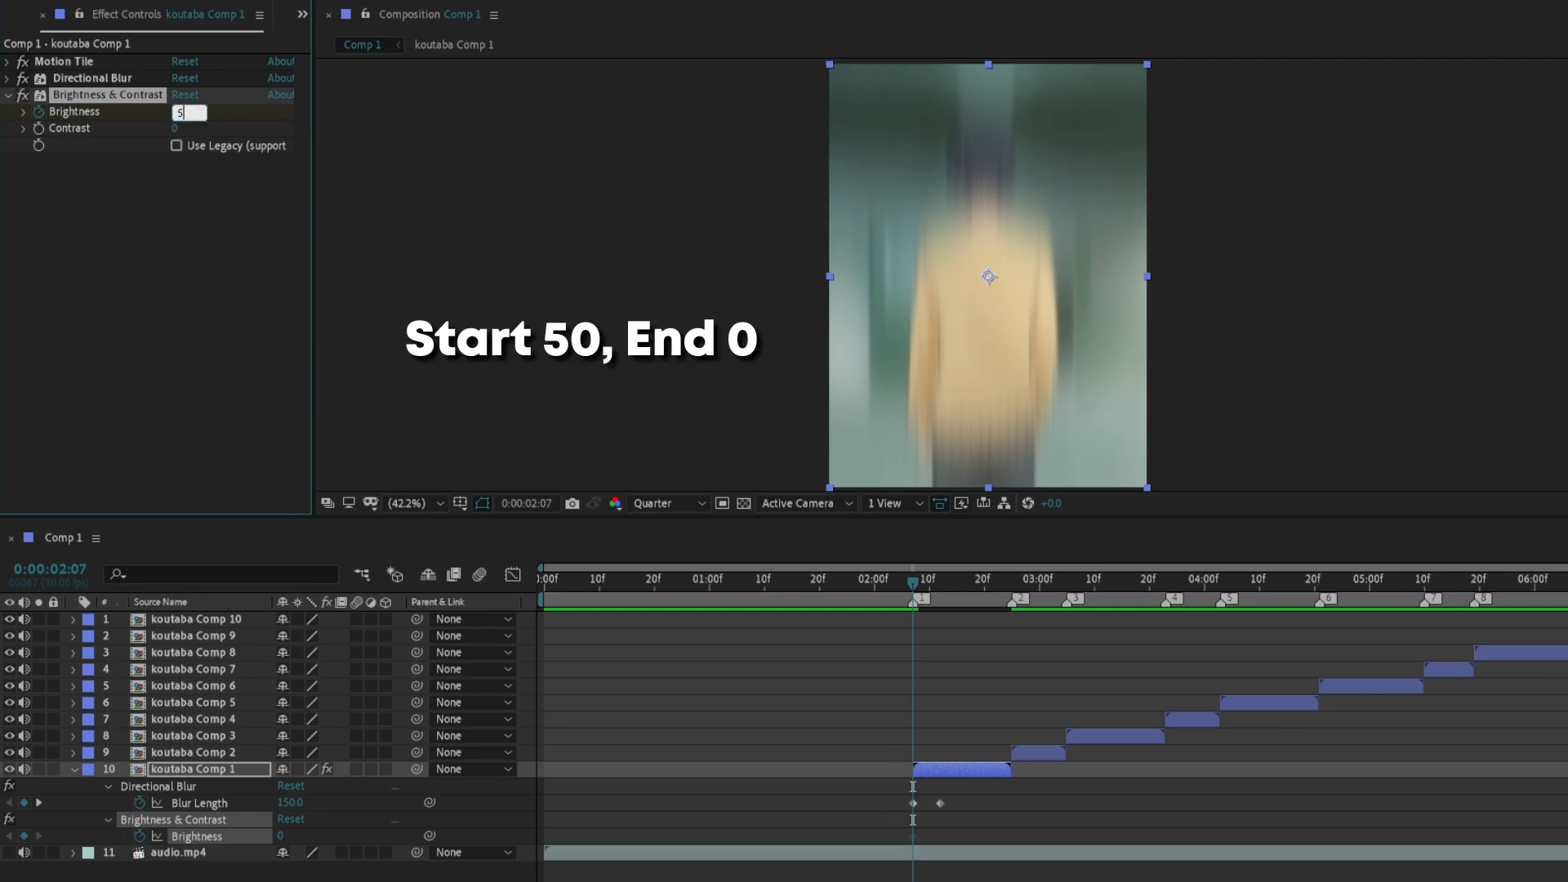
type("0")
key("Return")
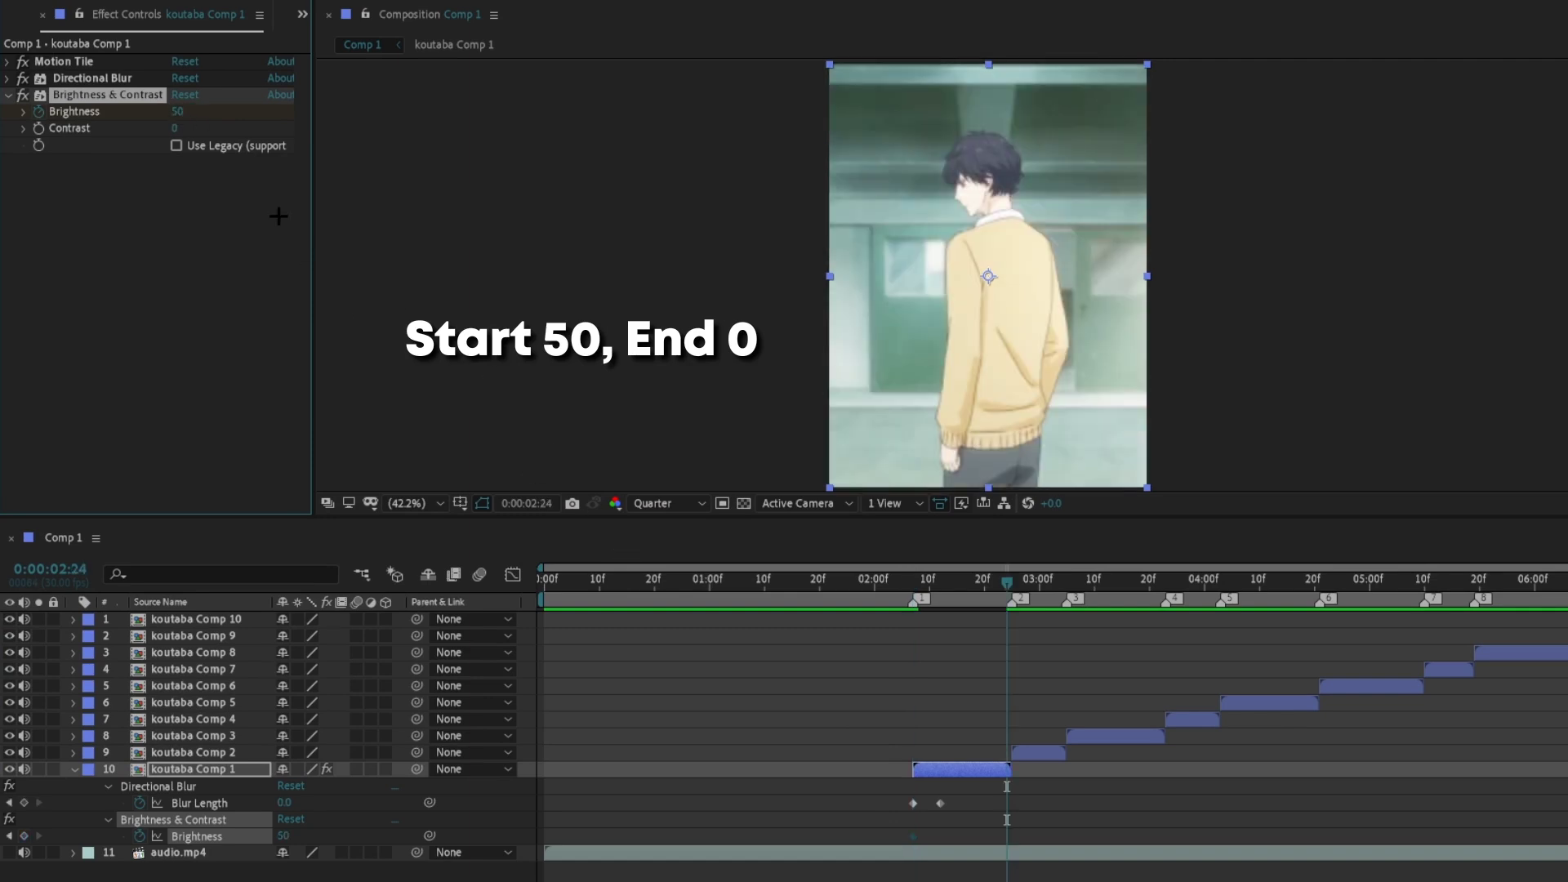
key("Return")
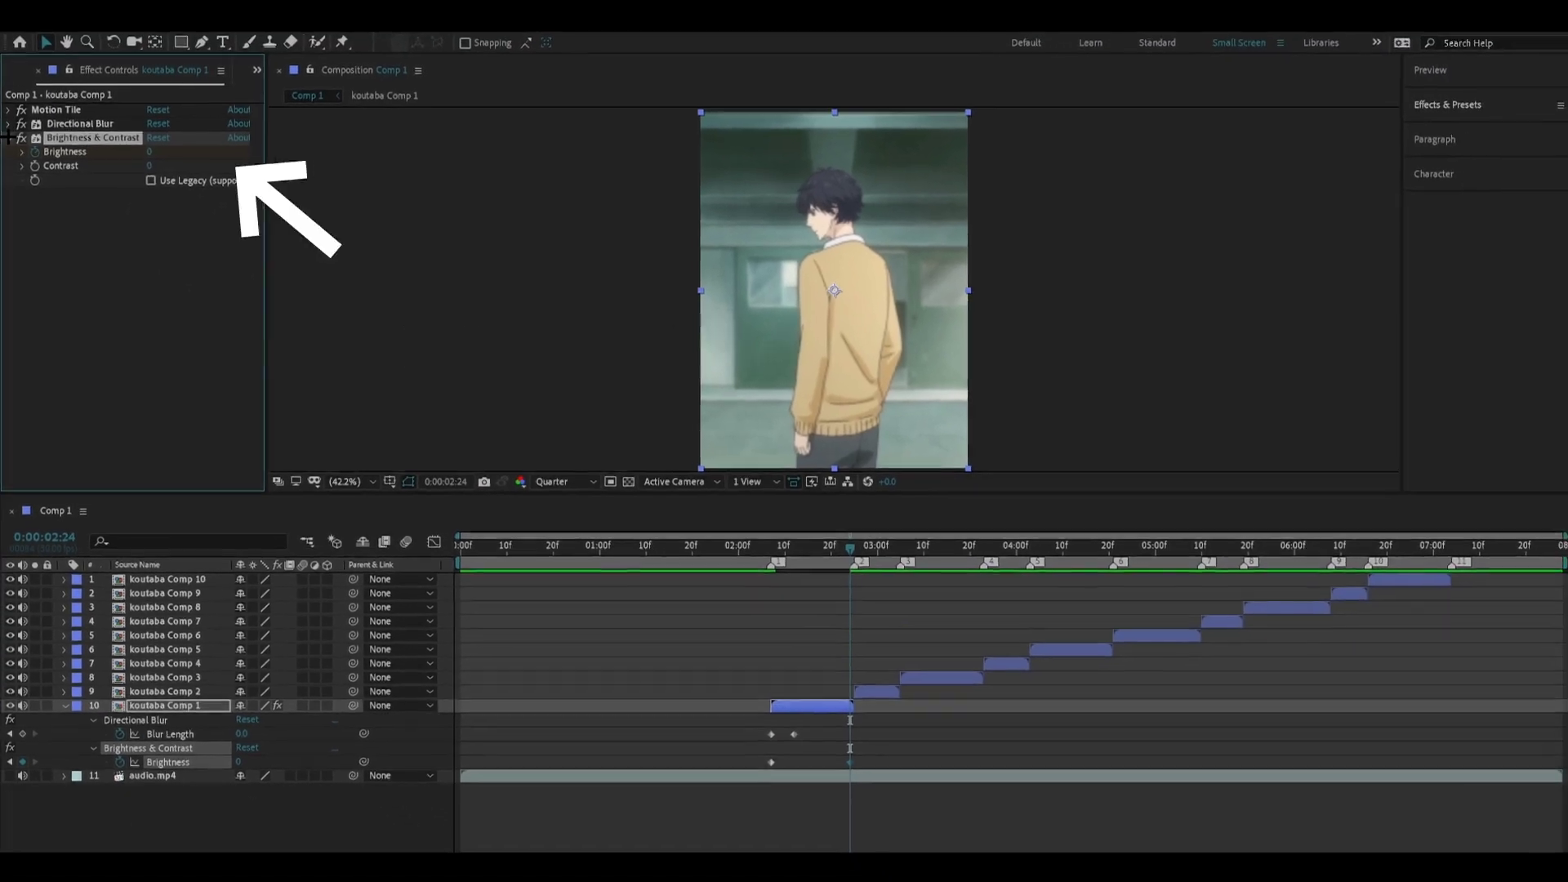
left_click(75, 63)
Step: Copy koutaba Comp 1's three effects and paste them onto koutaba Comp 2 at its start
key("ctrl+a")
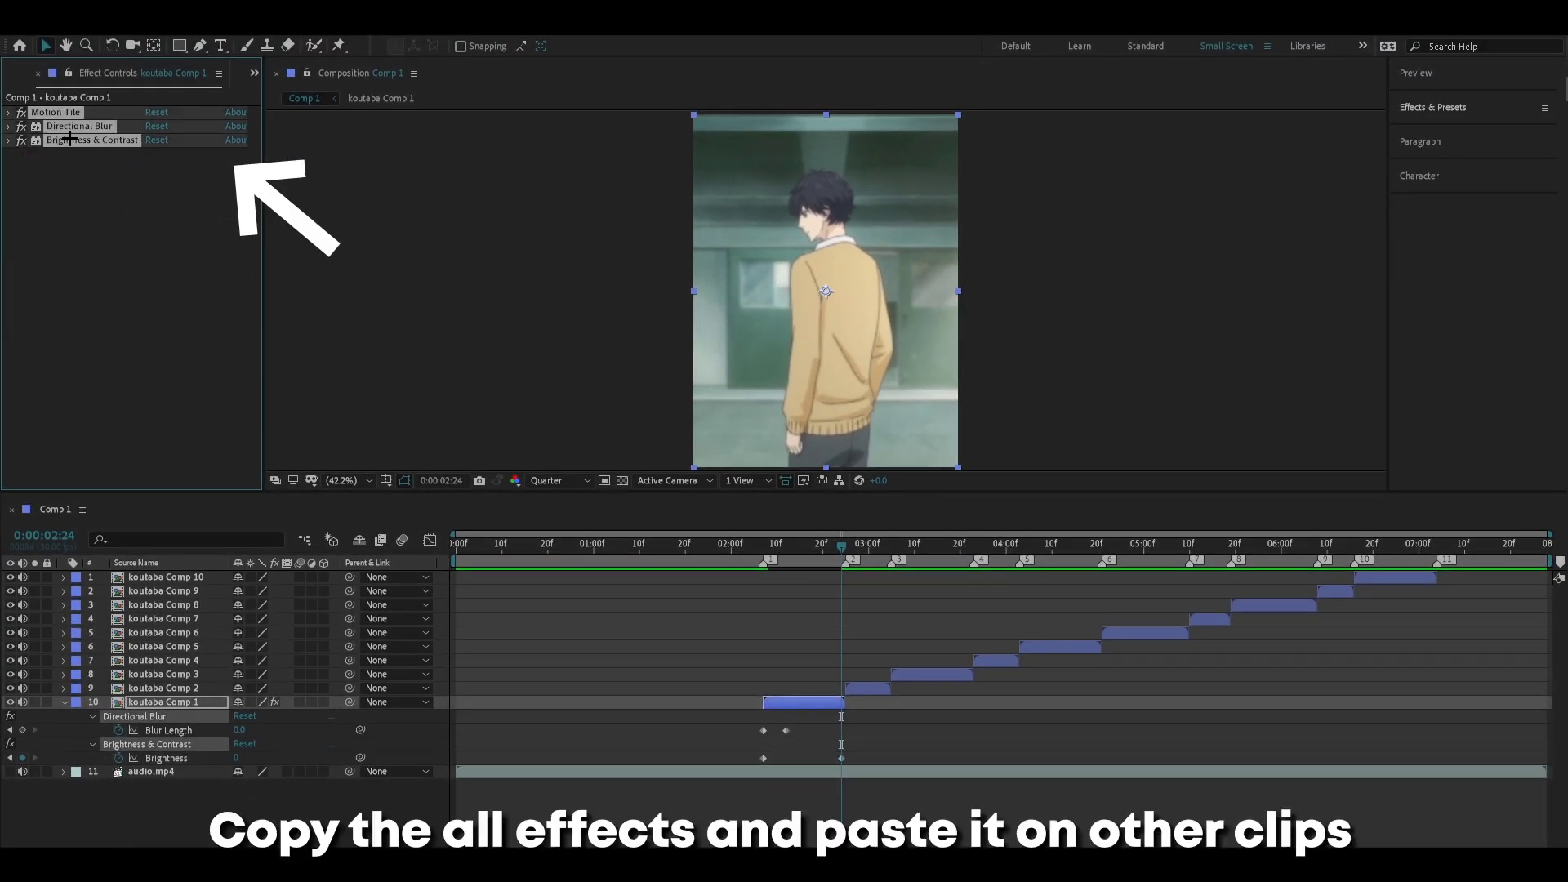
left_click(862, 689)
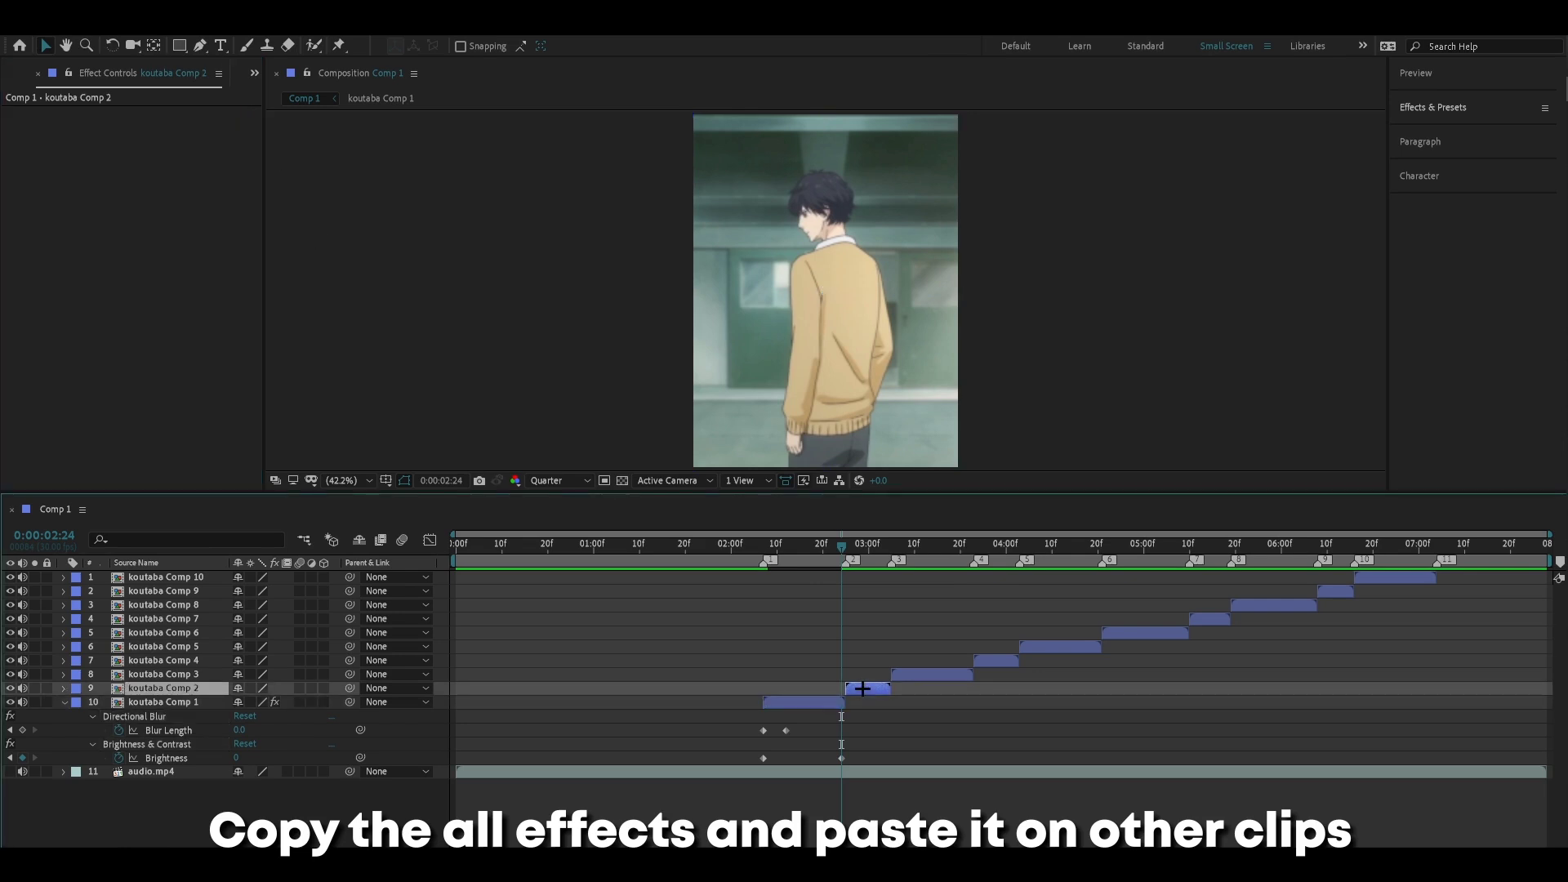
key("i")
key("ctrl+v")
key("u")
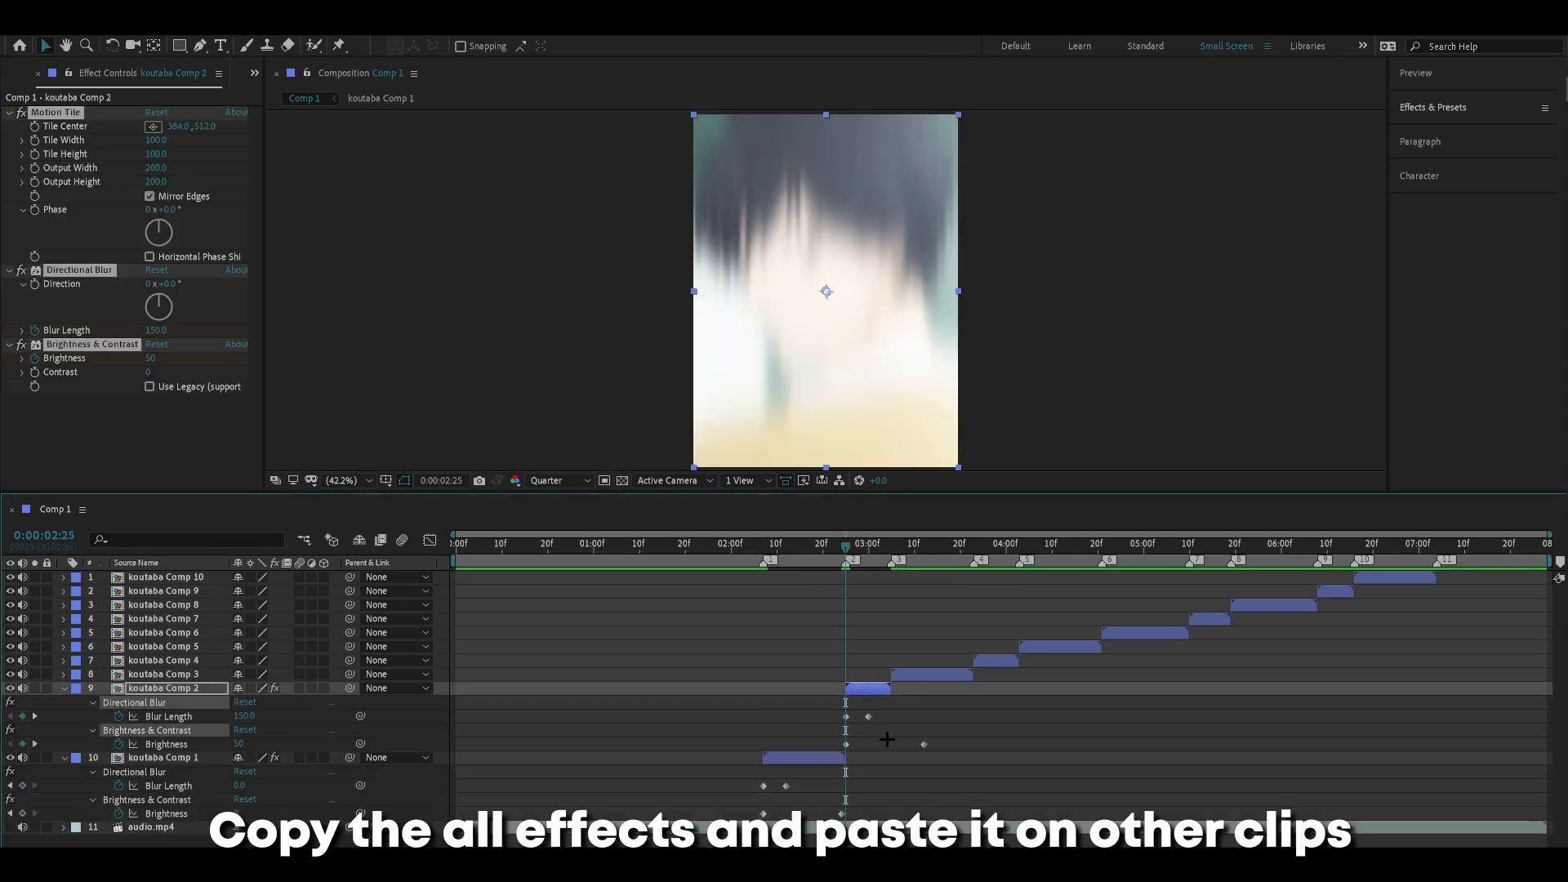
left_click_drag(925, 742, 888, 767)
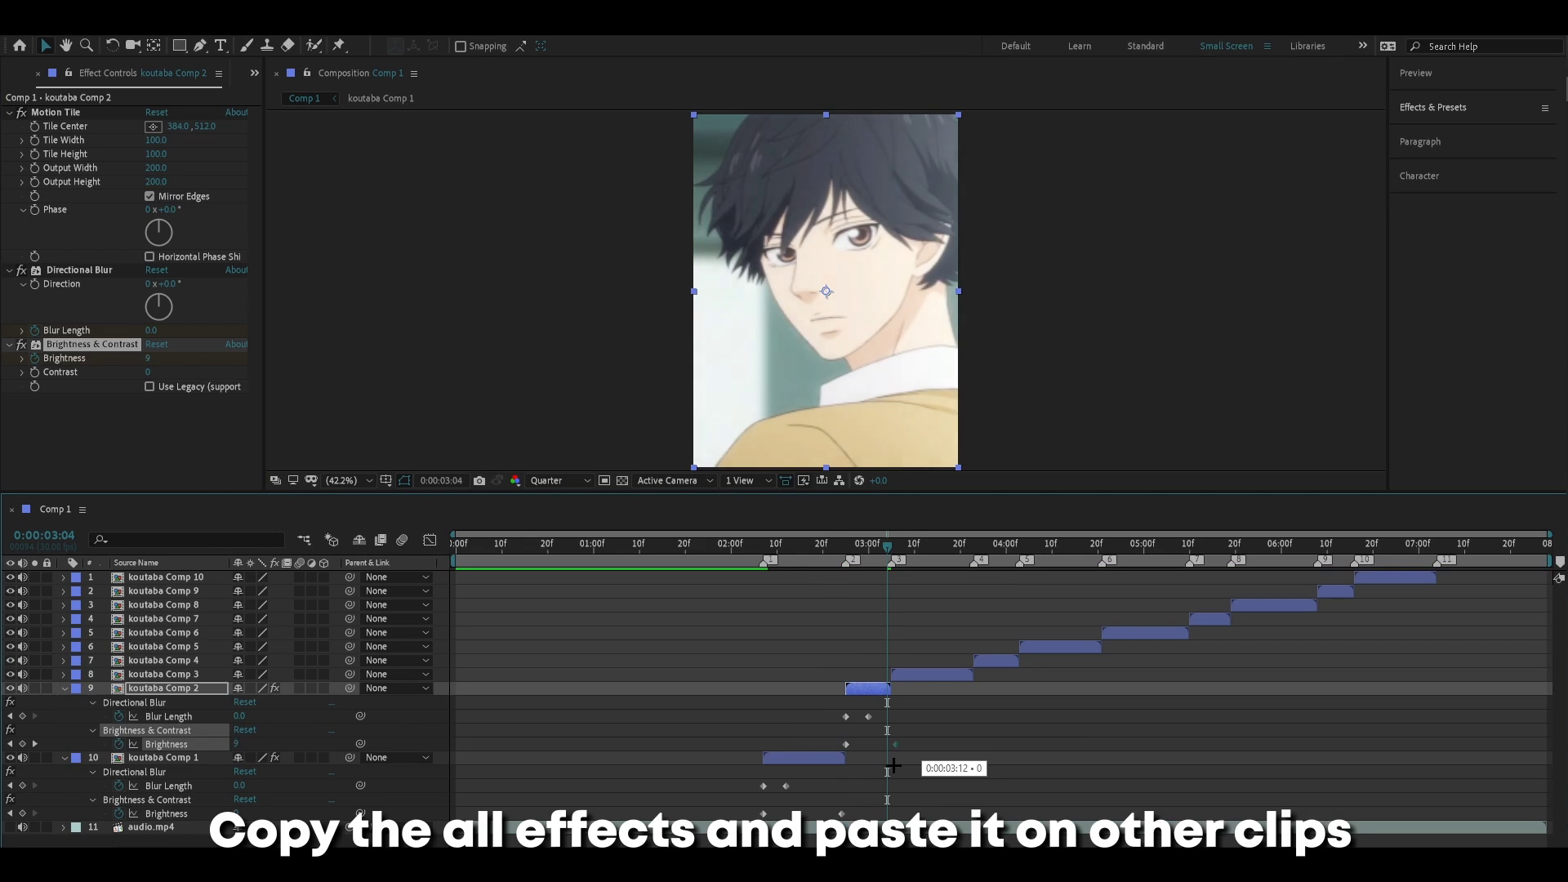
Step: Paste the copied effects onto koutaba Comps 3 through 6
left_click(918, 678)
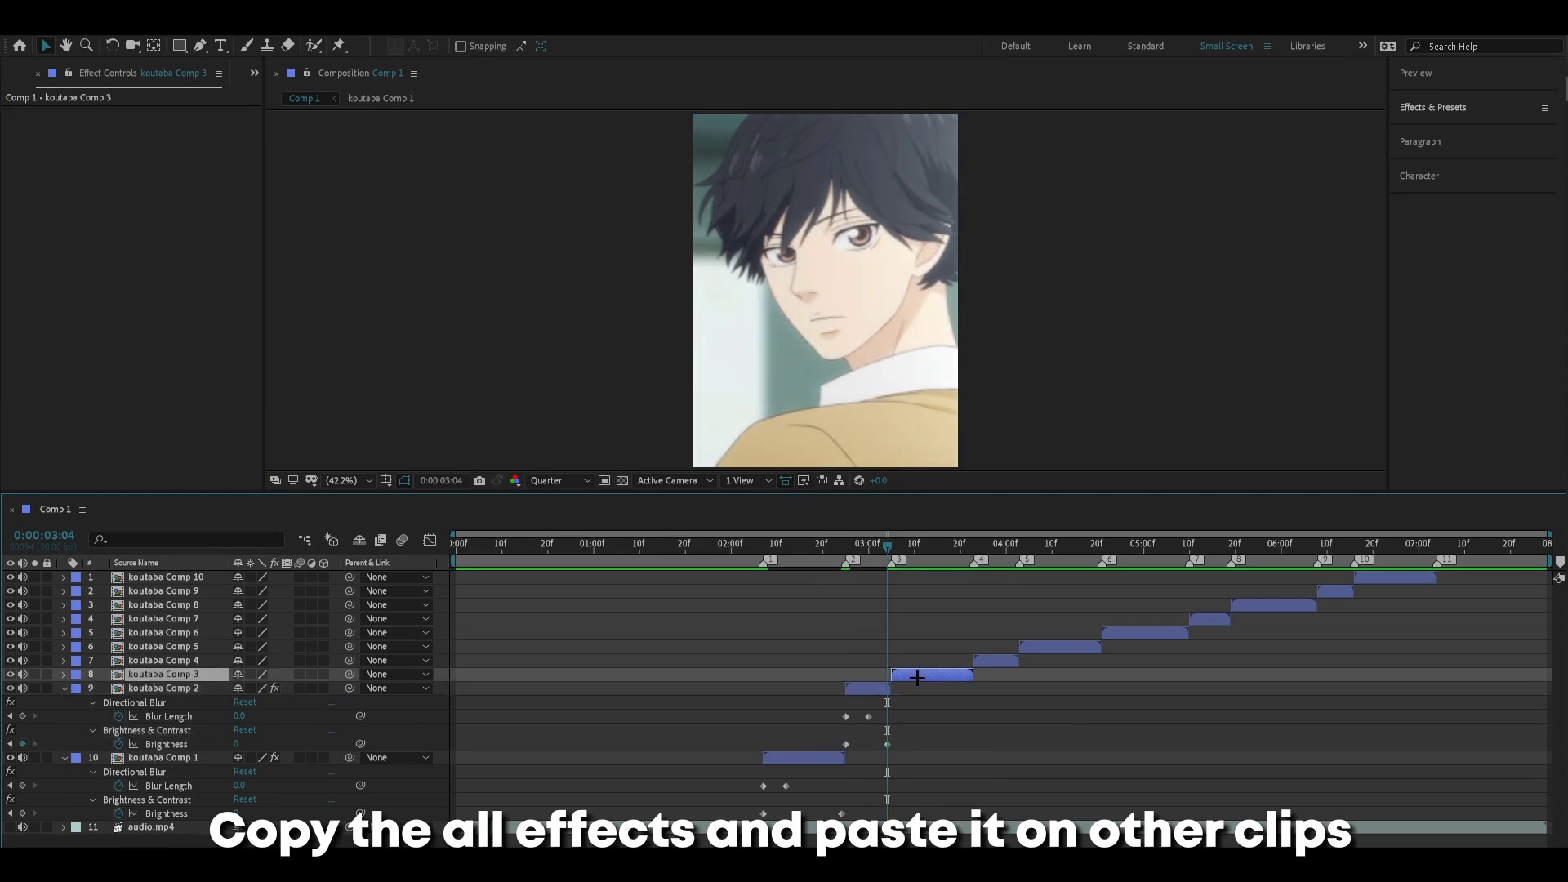
key("ctrl+v")
key("u")
left_click(981, 658)
key("ctrl+v")
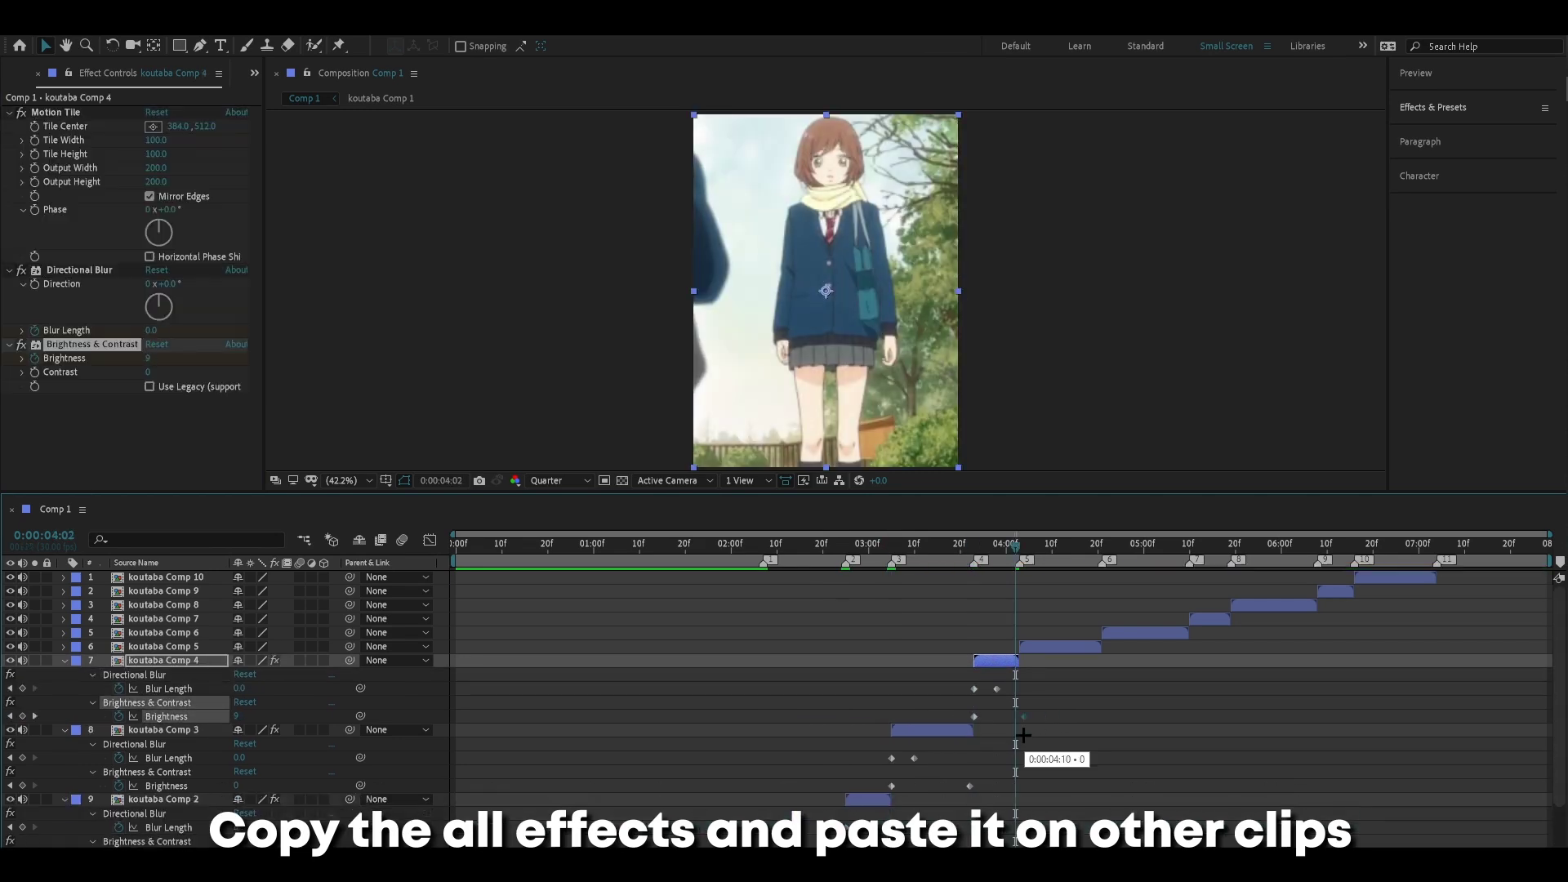
key("u")
left_click(1046, 649)
key("ctrl+v")
left_click(1143, 633)
key("ctrl+v")
left_click(1209, 619)
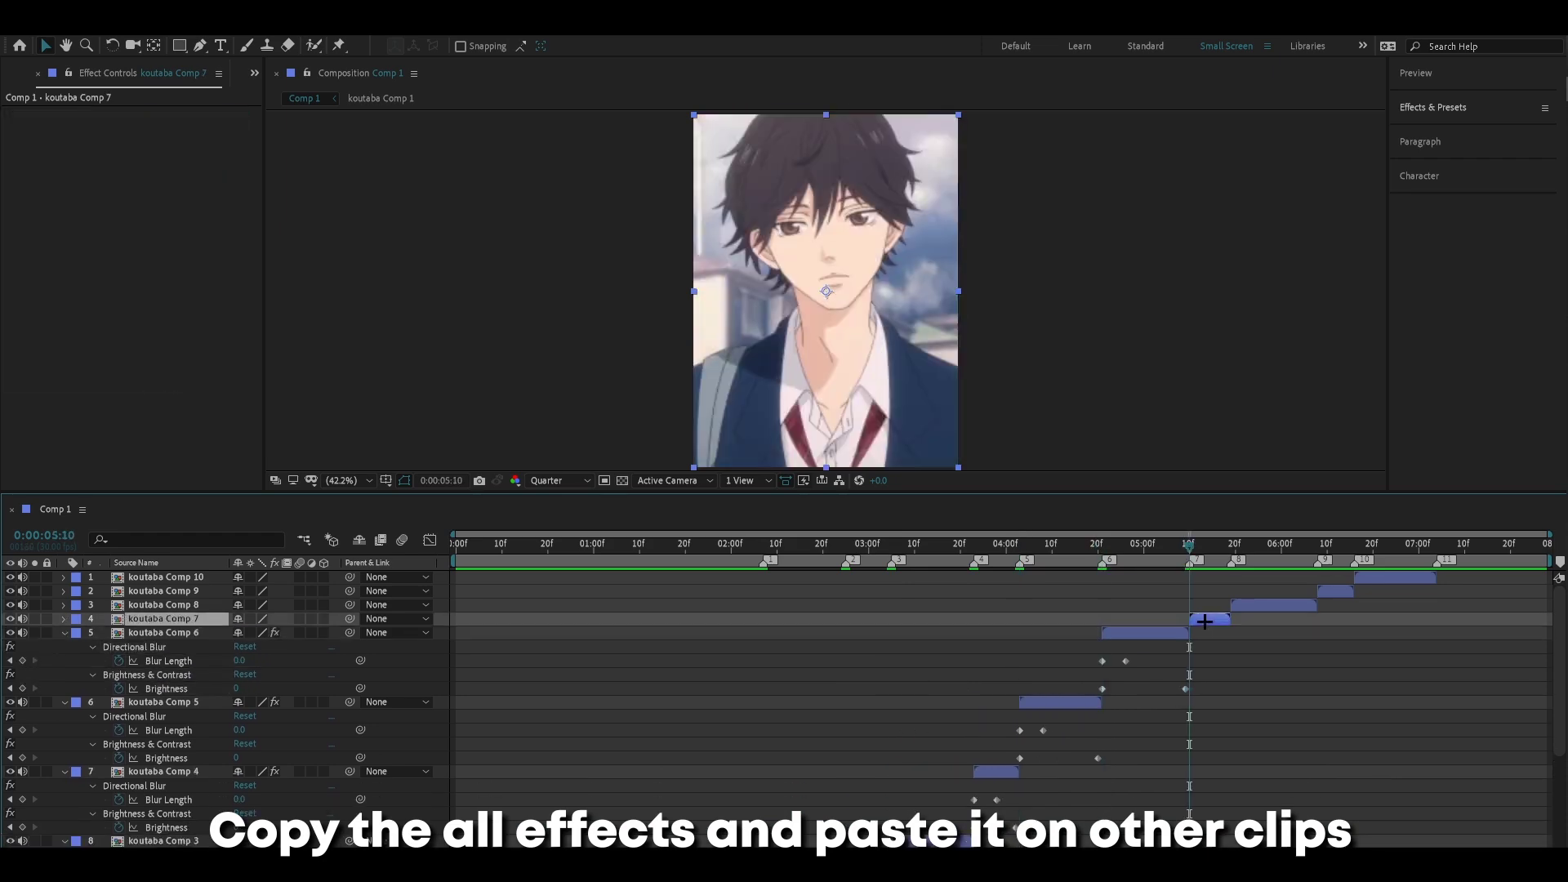
key("ctrl+v")
Step: Paste the copied effects onto the remaining koutaba clips through Comp 10
left_click(1274, 605)
key("ctrl+v")
left_click(1336, 590)
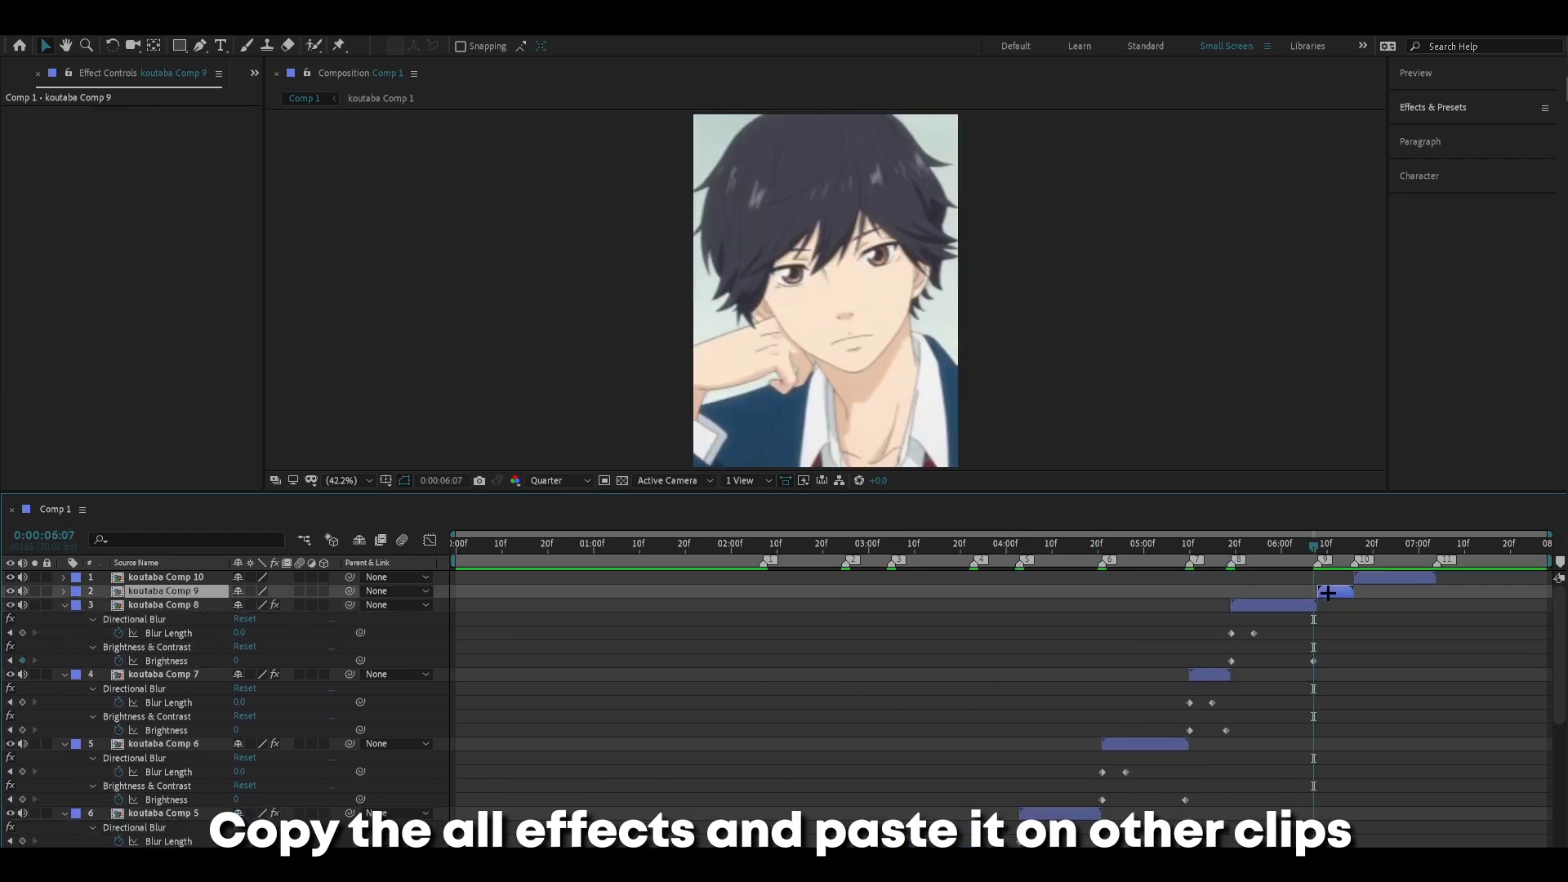
key("ctrl+v")
left_click(1395, 578)
key("ctrl+v")
Step: Collapse all layer properties, stop the preview at the first clip and reselect koutaba Comp 1
key("ctrl+a")
key("u")
left_click(723, 544)
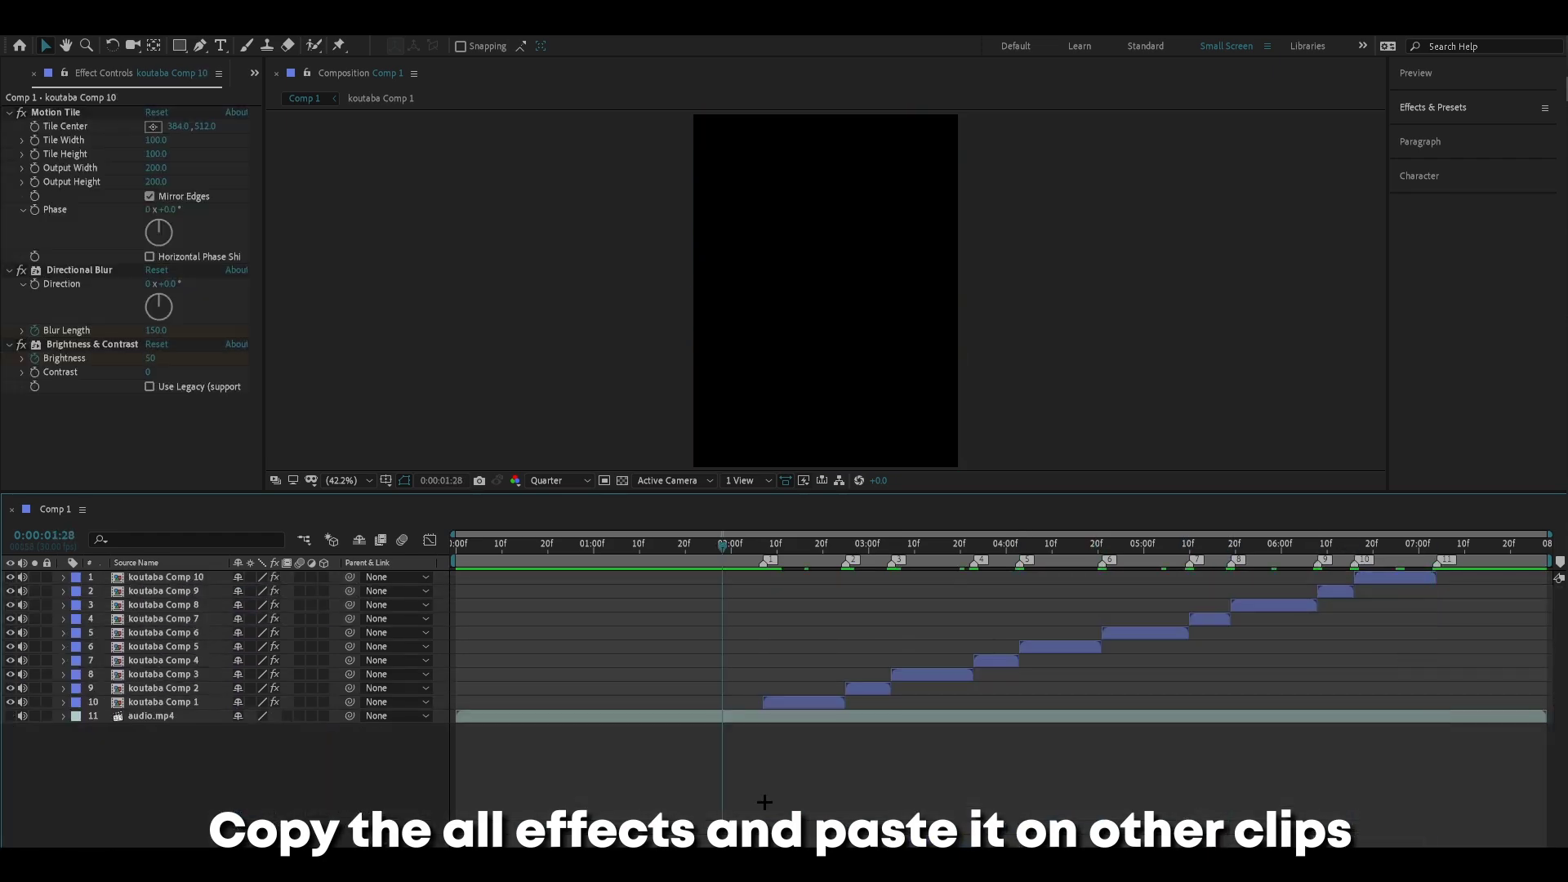
left_click(763, 802)
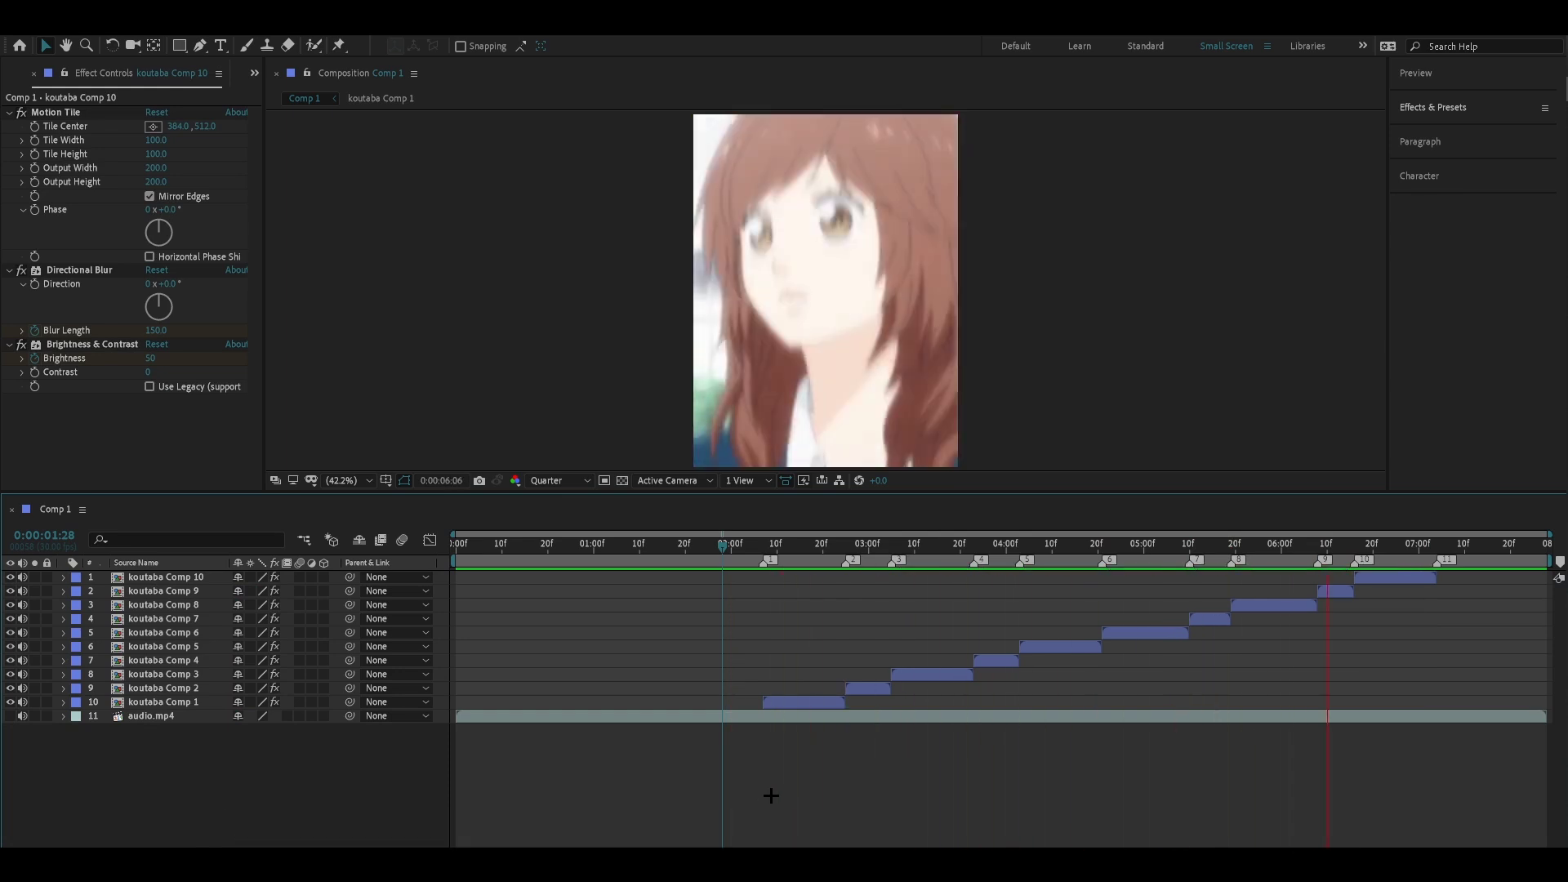
left_click(764, 543)
left_click(785, 700)
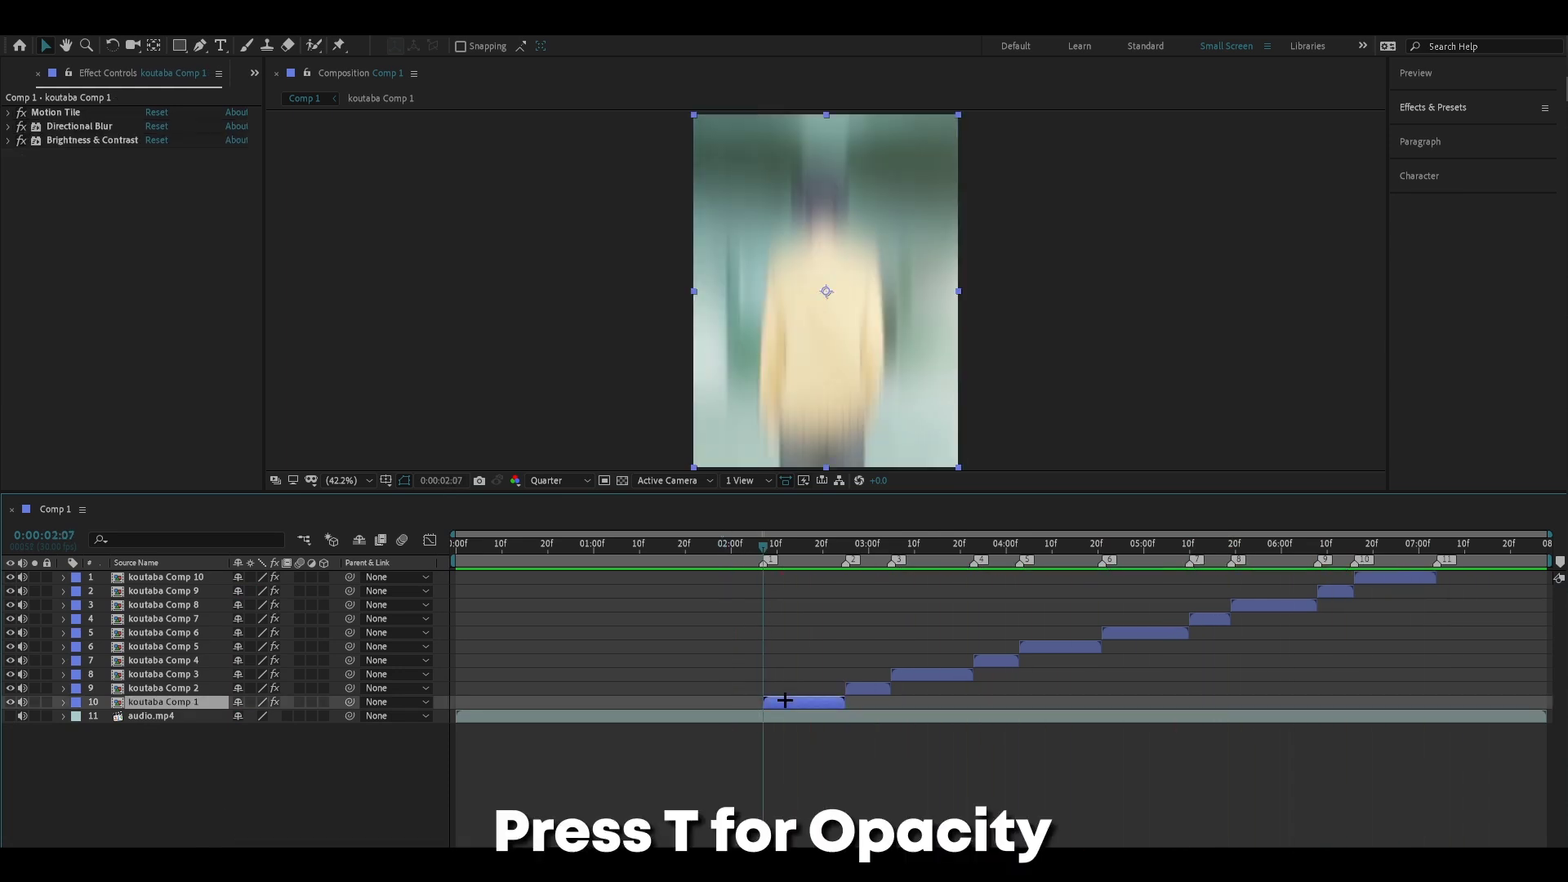
Step: Keyframe koutaba Comp 1's Opacity from 100% at its in point to 0% at its out point, with Easy Ease
key("t")
left_click(105, 717)
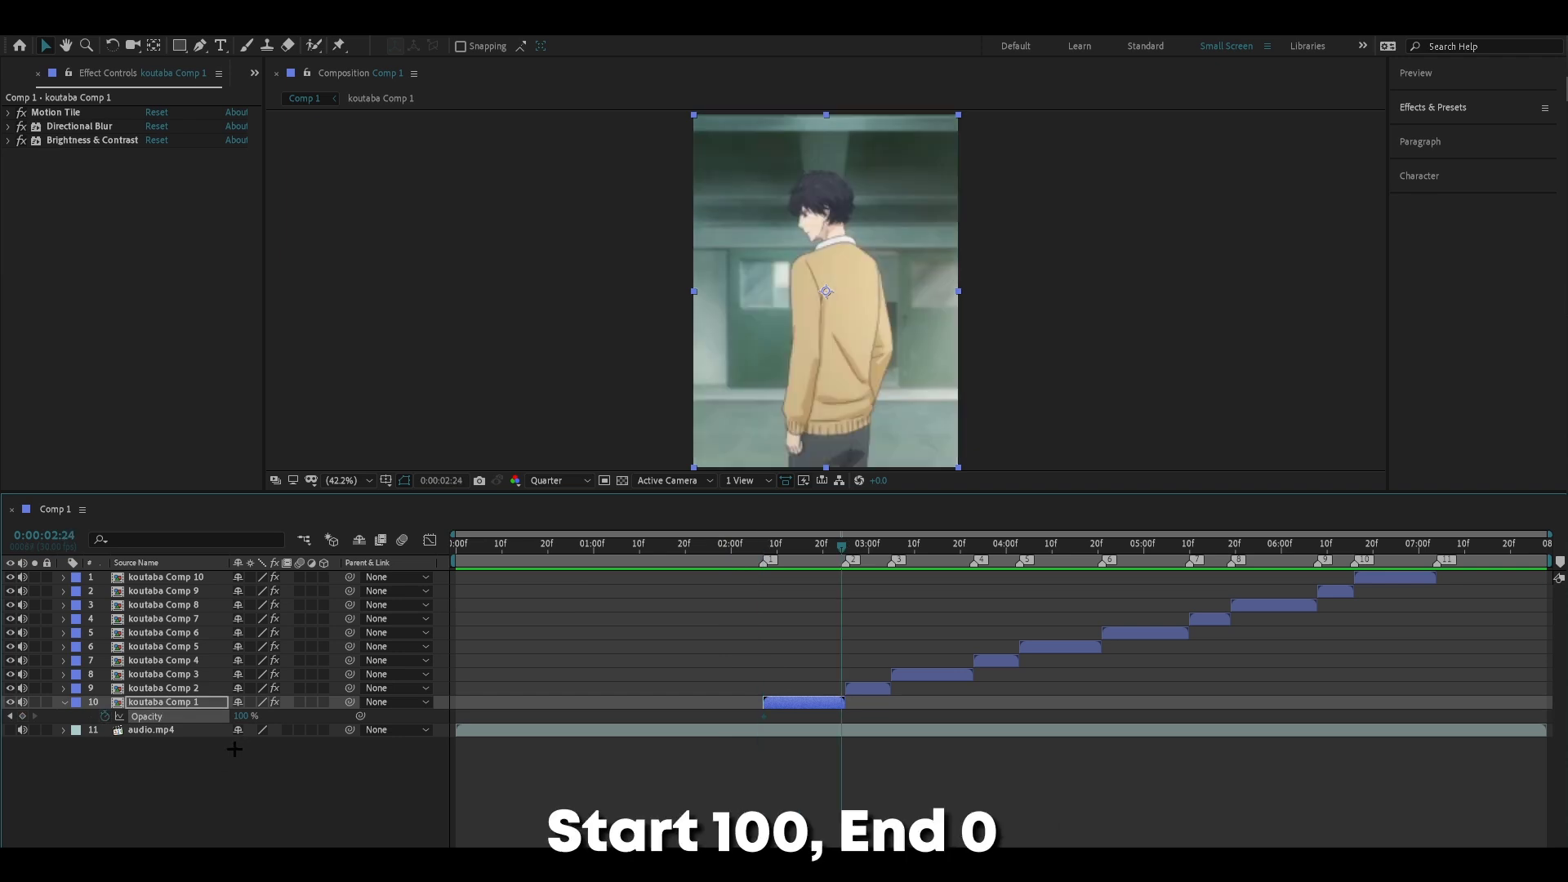
key("o")
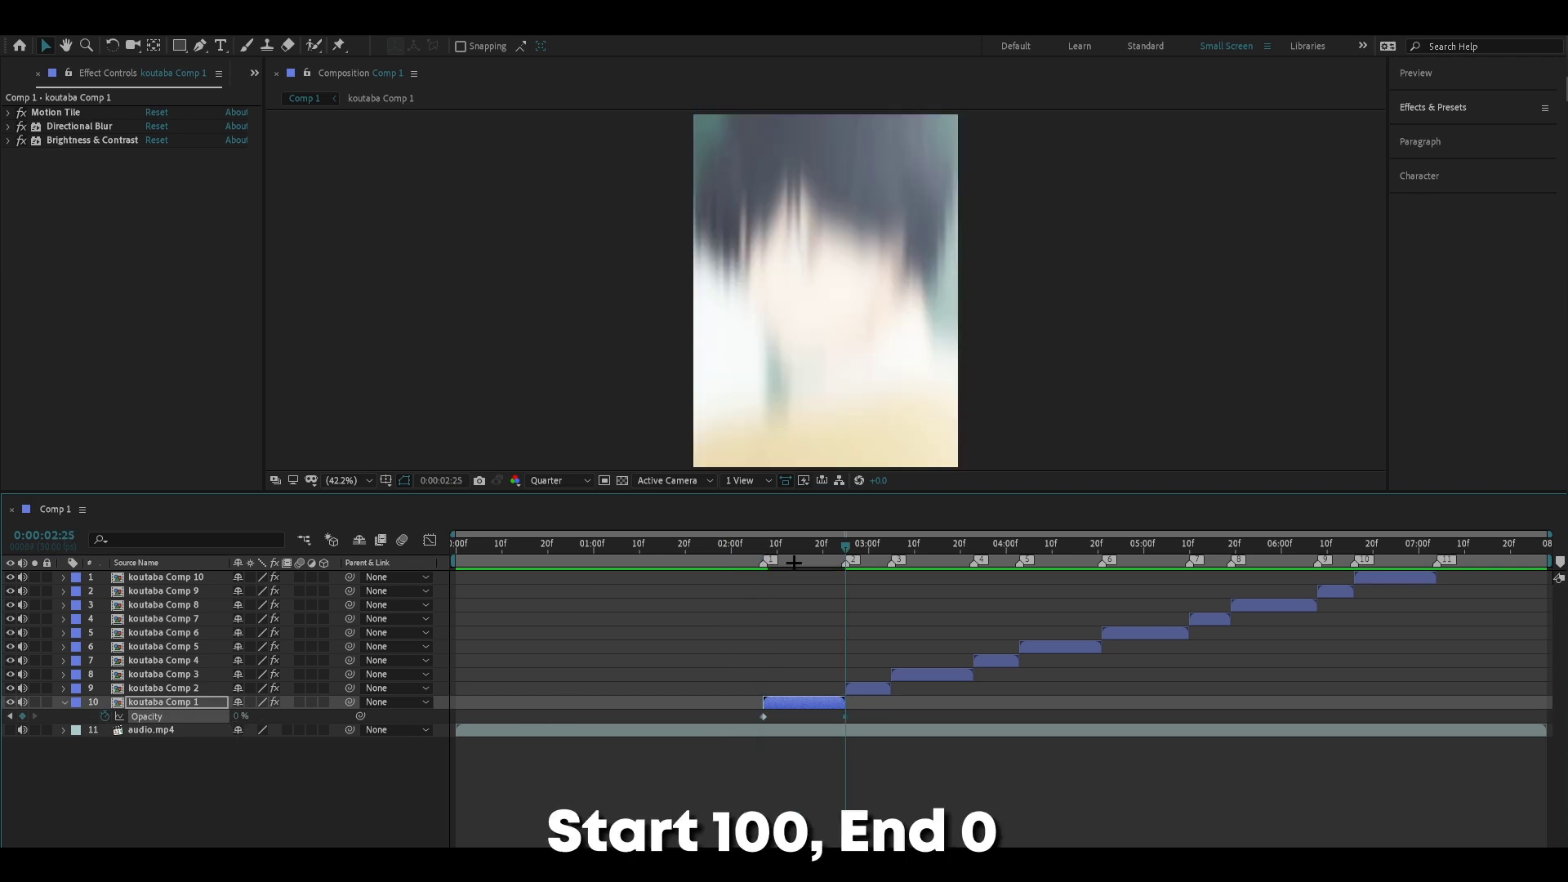
left_click(793, 563)
right_click(846, 717)
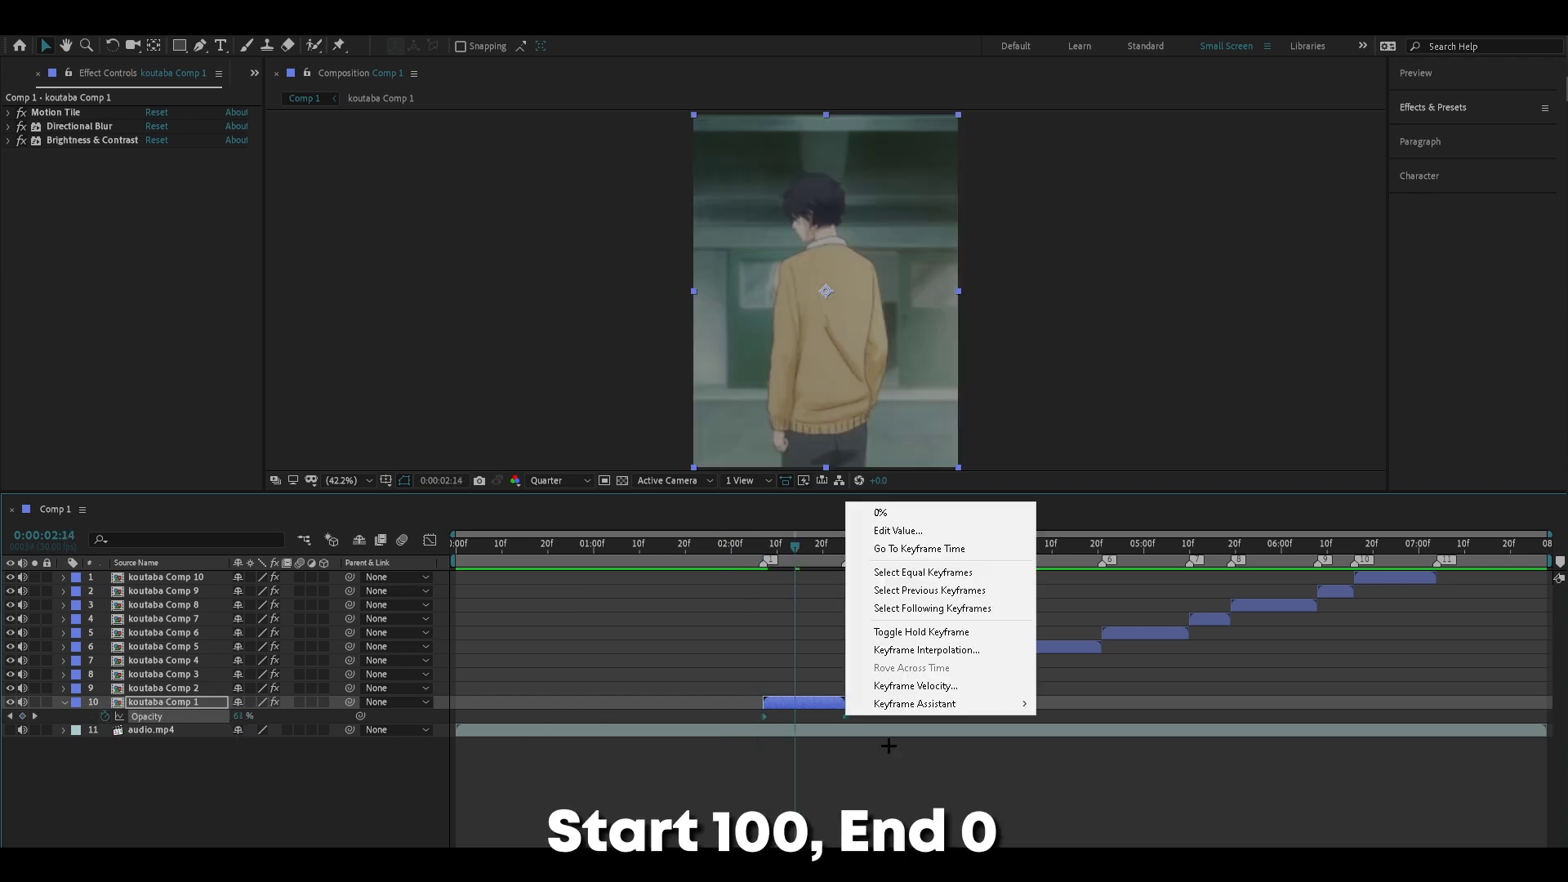
mouse_move(939, 700)
left_click(1086, 751)
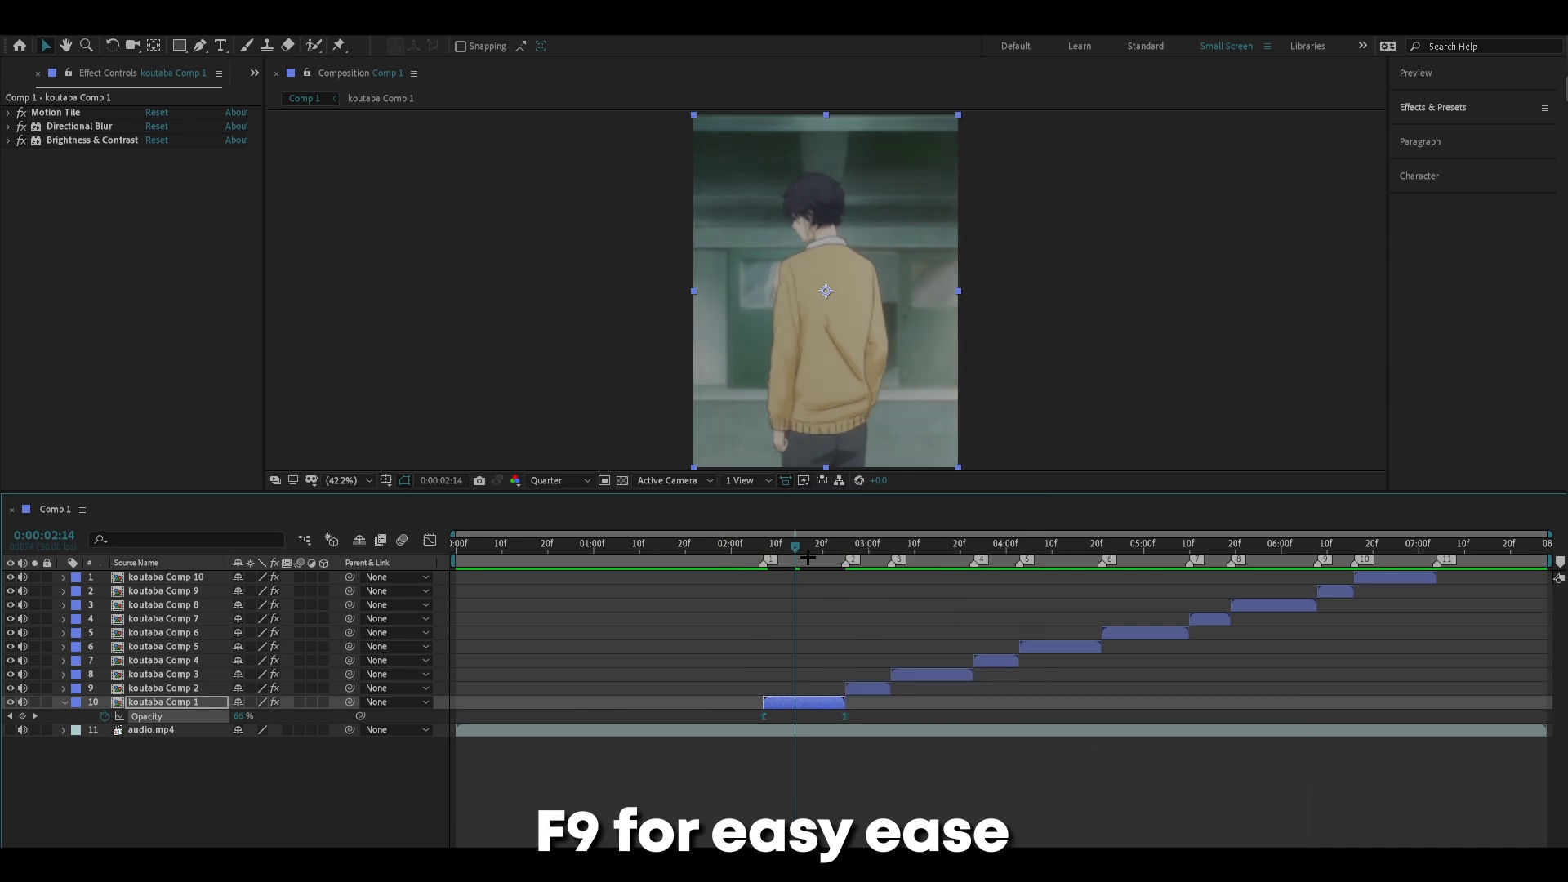
Step: Reshape the opacity curve in the Graph Editor to hold long, then drop sharply at the end
left_click_drag(801, 556, 815, 546)
left_click(429, 540)
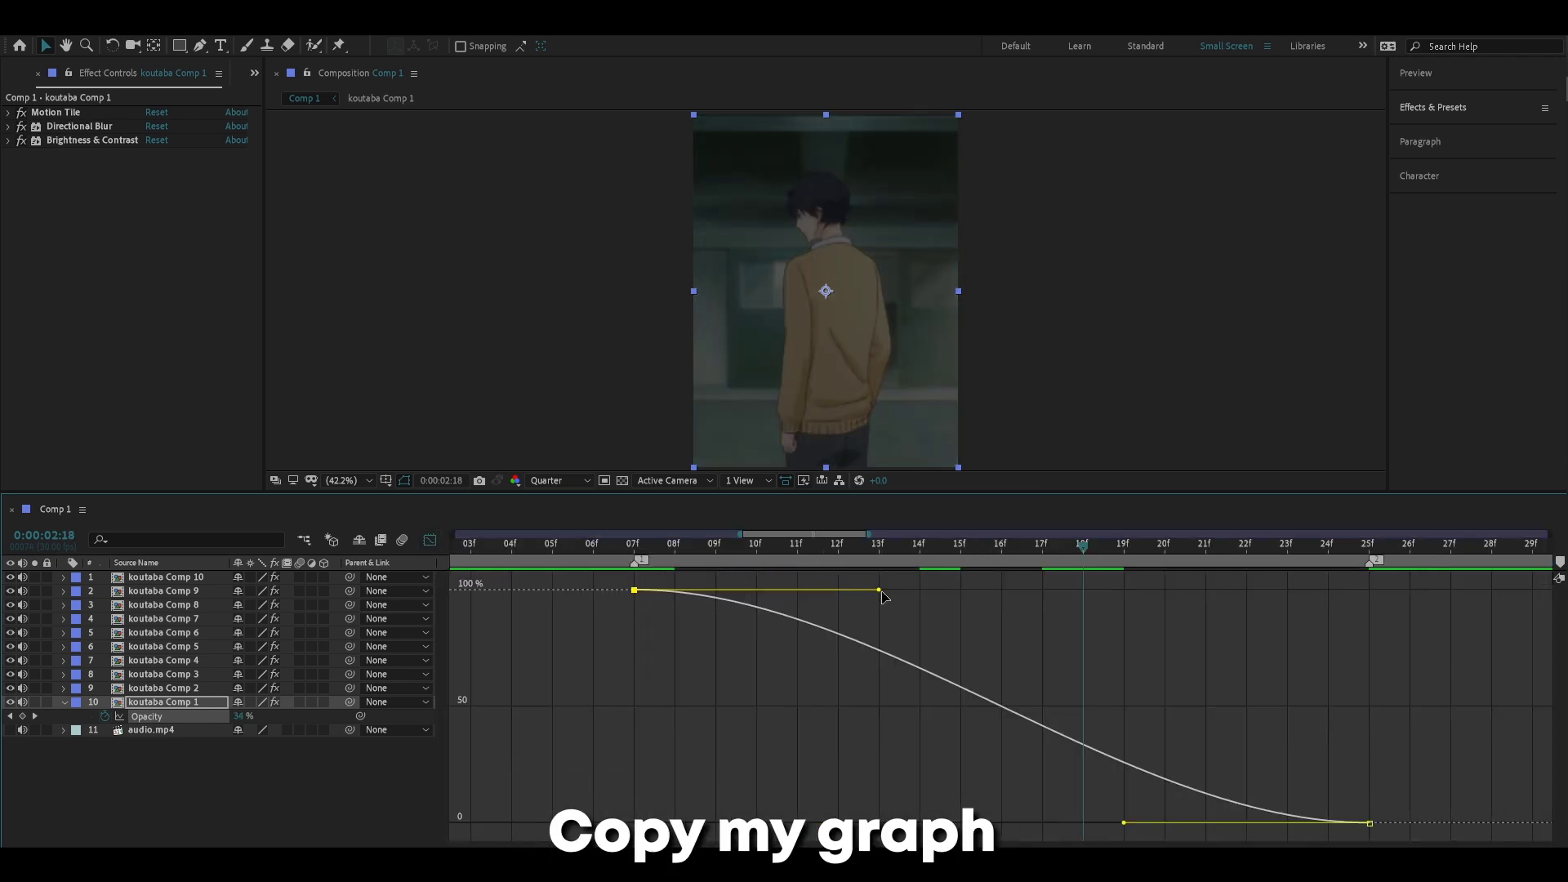
left_click_drag(885, 596, 1210, 620)
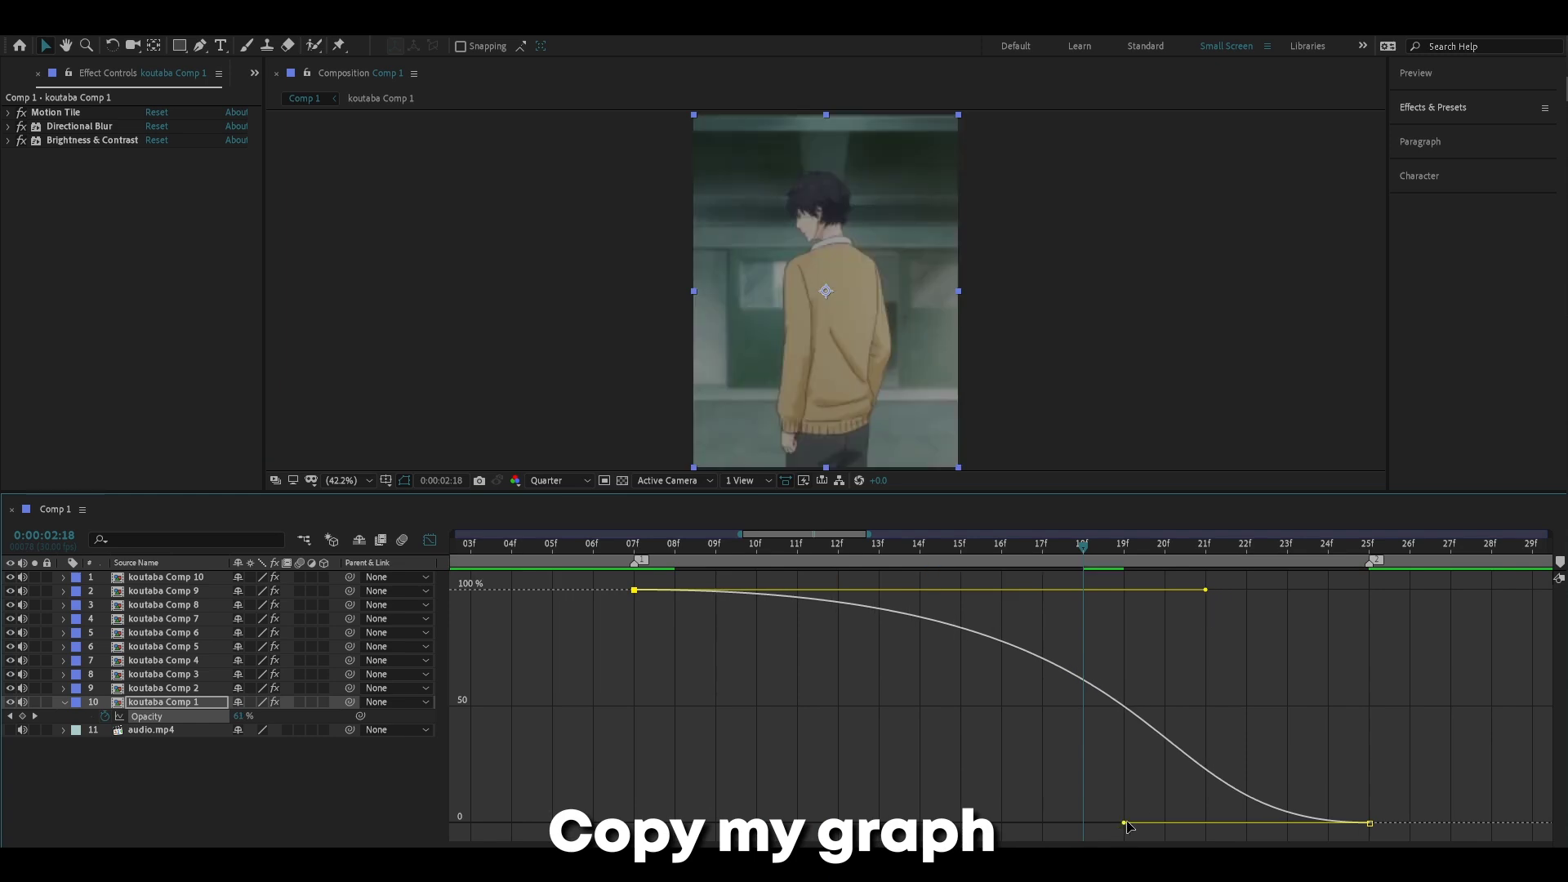
left_click_drag(1124, 823, 1354, 644)
left_click_drag(1210, 596, 1242, 595)
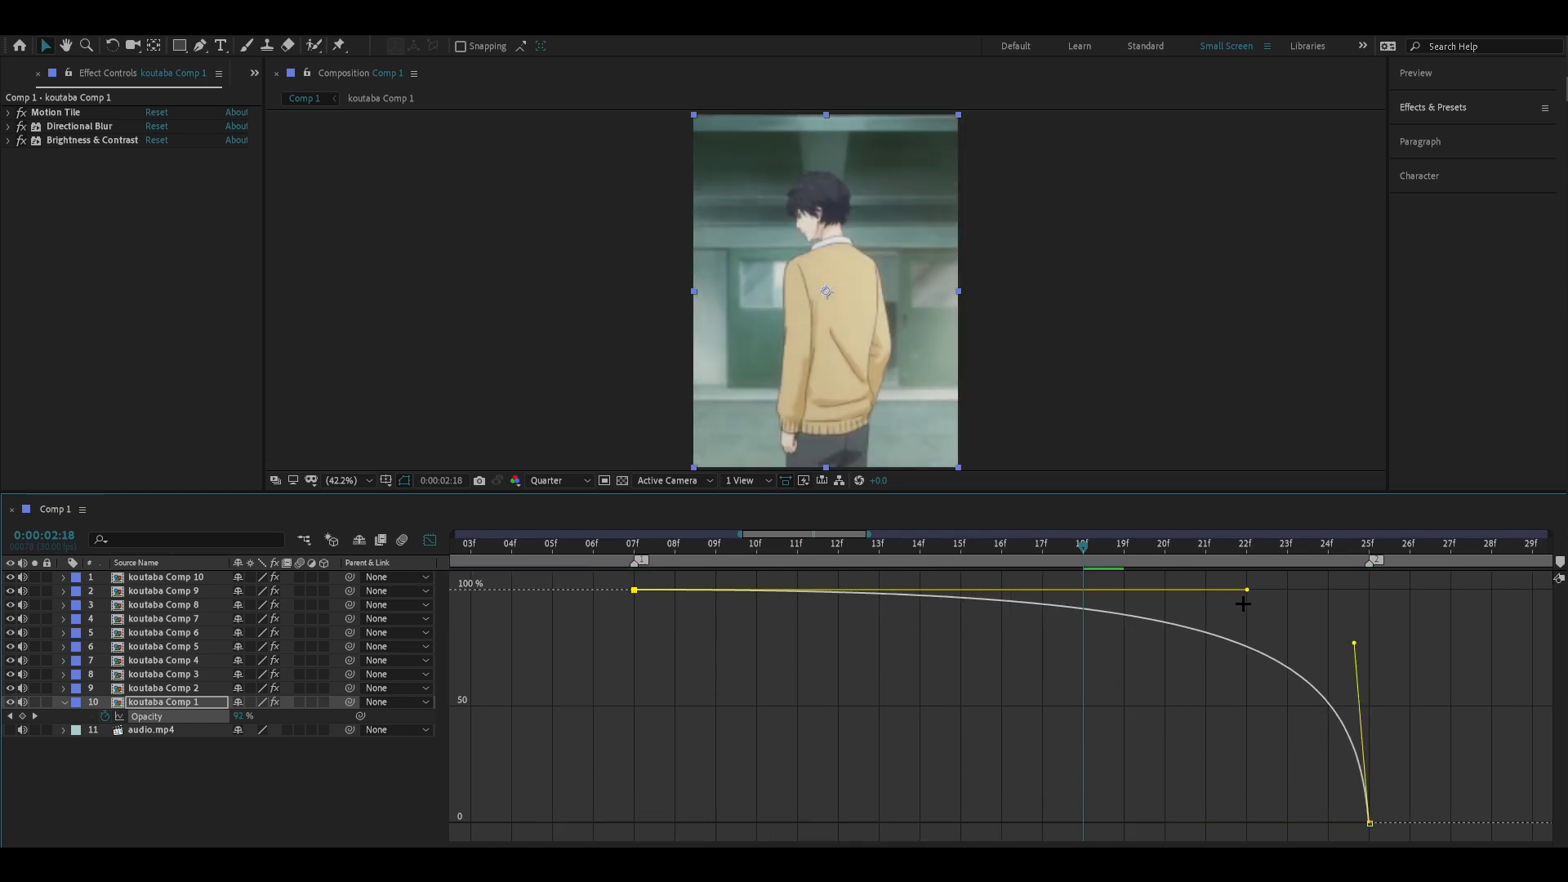
left_click(429, 540)
key("minus")
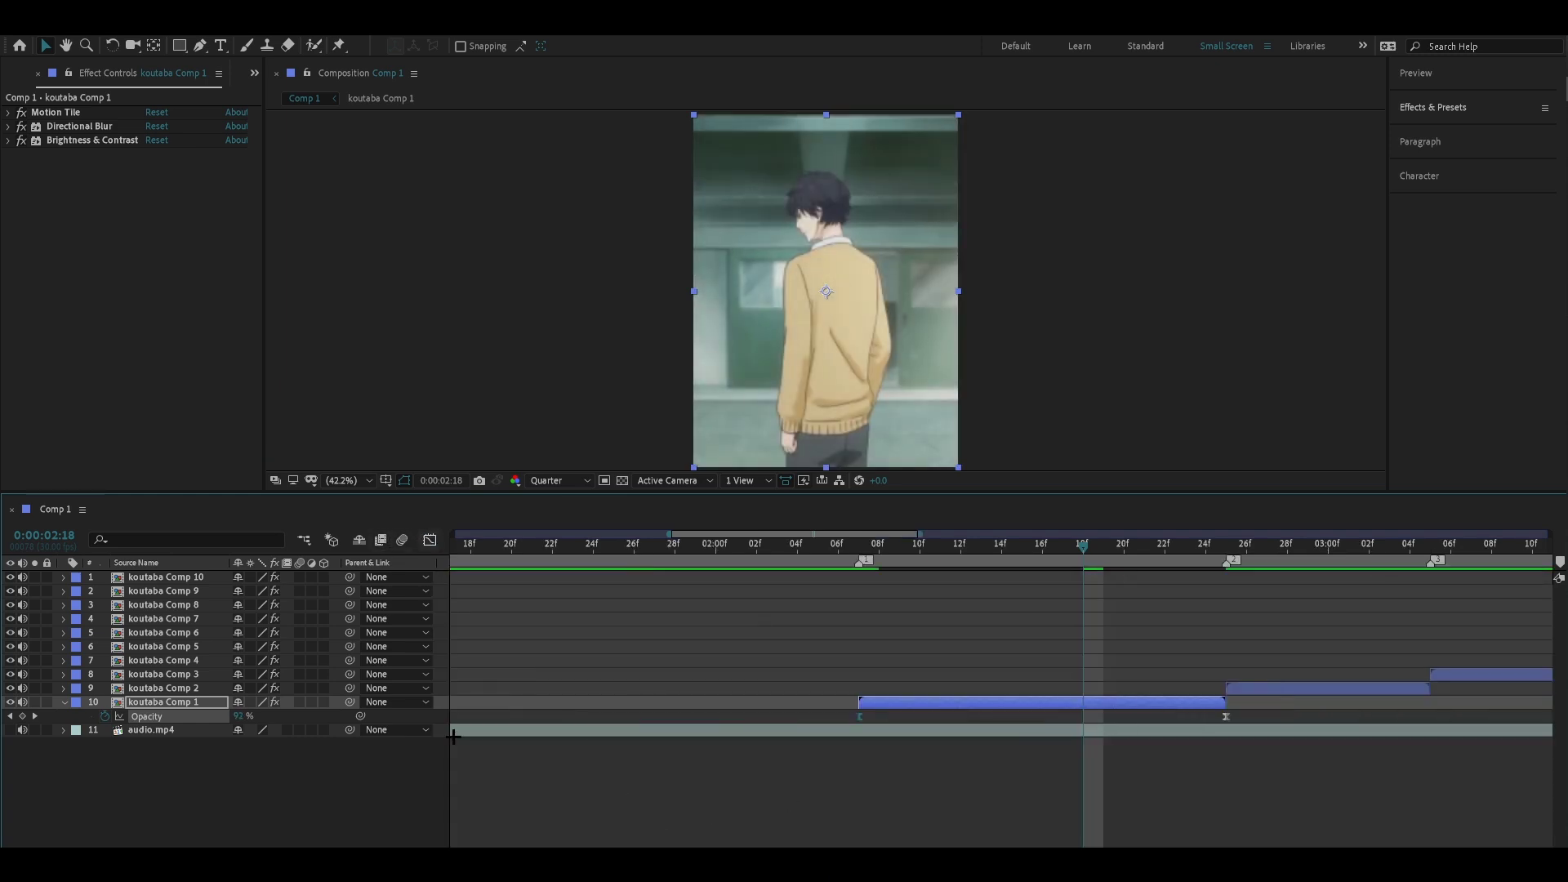
Step: Paste Comp 1's eased opacity fade onto koutaba Comps 2, 3 and 4
key("minus")
key("minus")
left_click(1031, 692)
key("i")
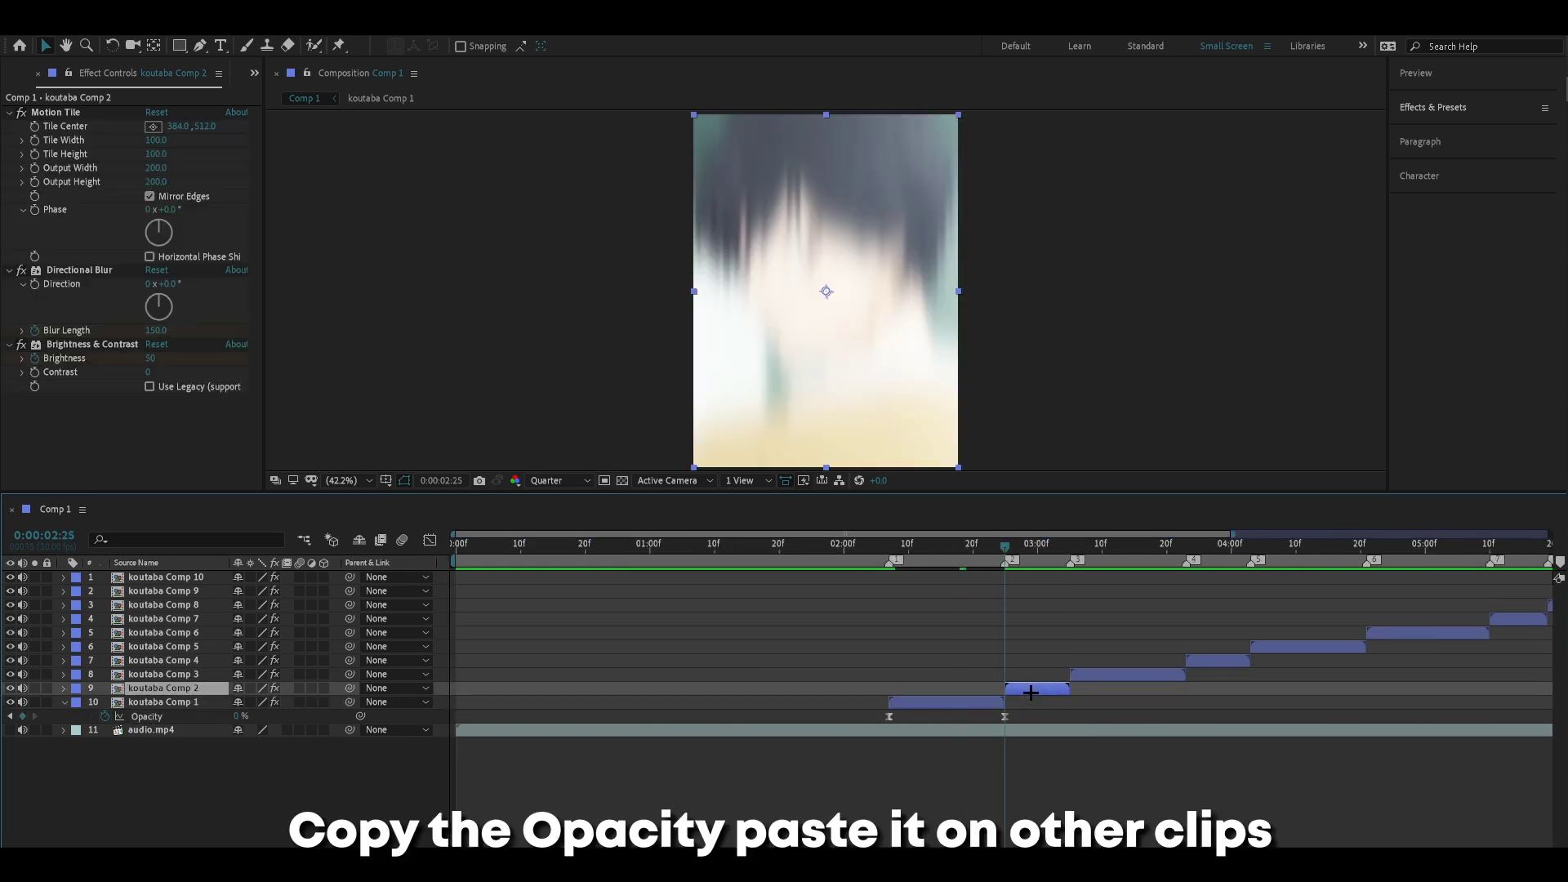
key("ctrl+v")
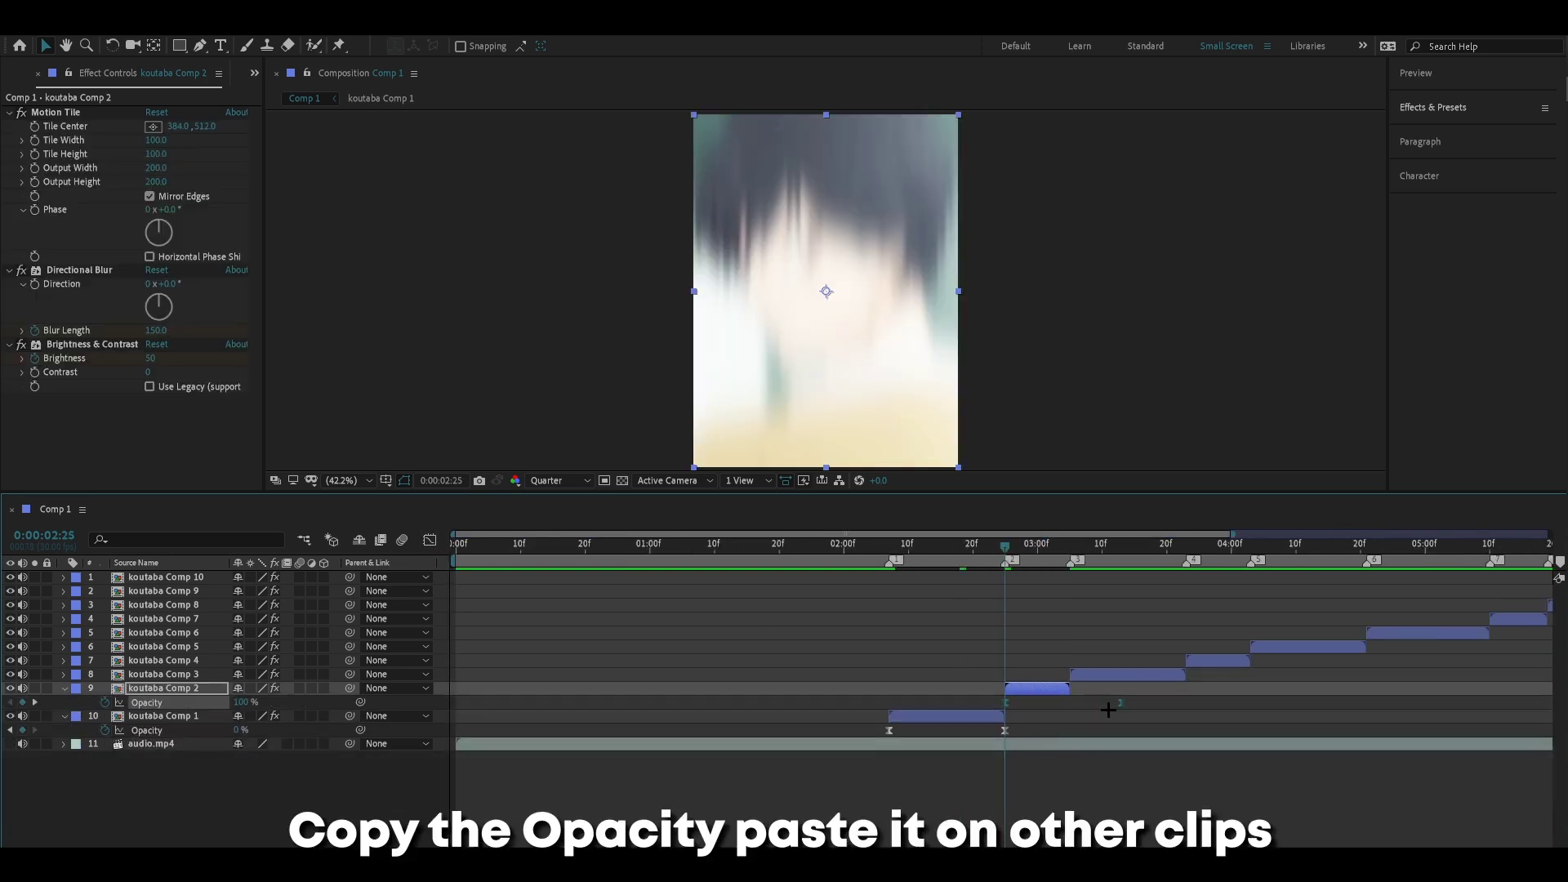
key("space")
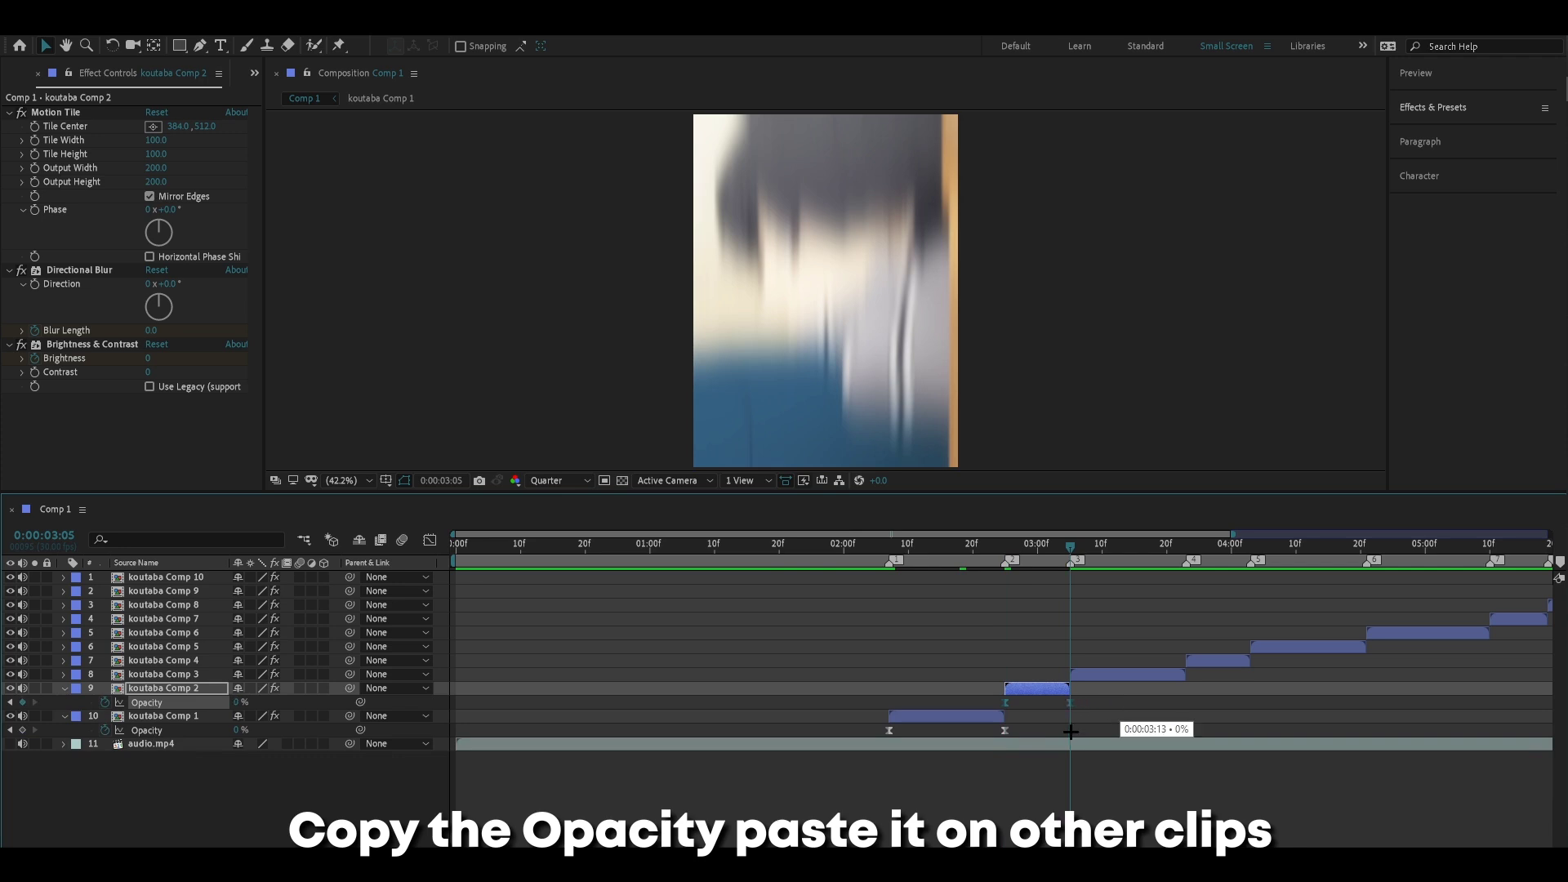
left_click(1127, 674)
key("ctrl+v")
left_click(1217, 660)
key("i")
key("ctrl+v")
key("o")
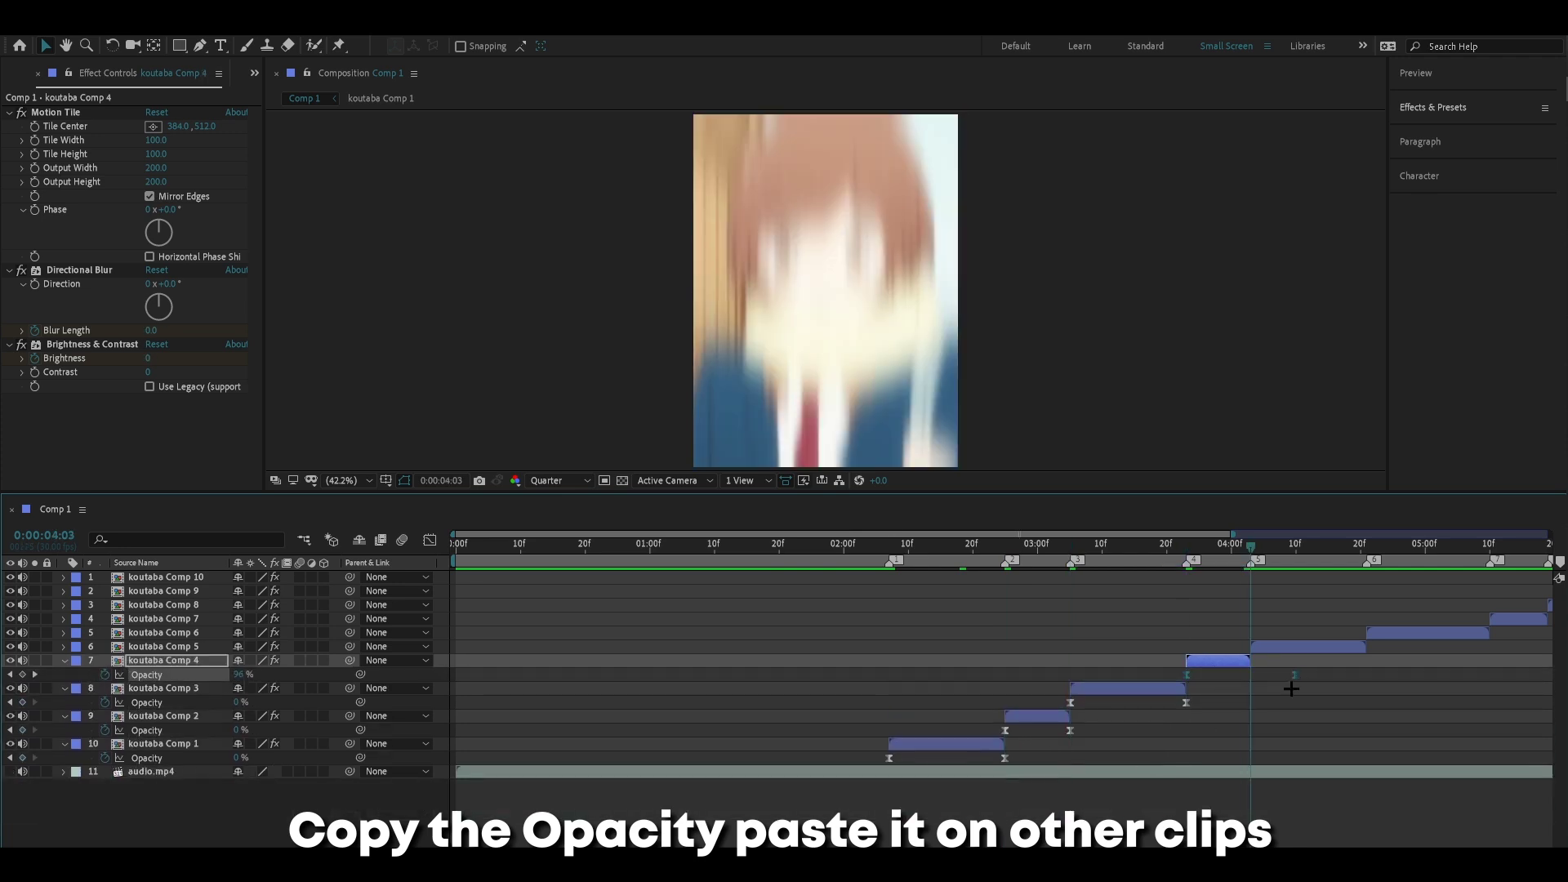
Step: Paste the opacity fade onto koutaba Comps 5, 6 and 7
left_click(1307, 646)
key("ctrl+v")
key("o")
left_click(1425, 632)
scroll(1176, 813, "right", 5)
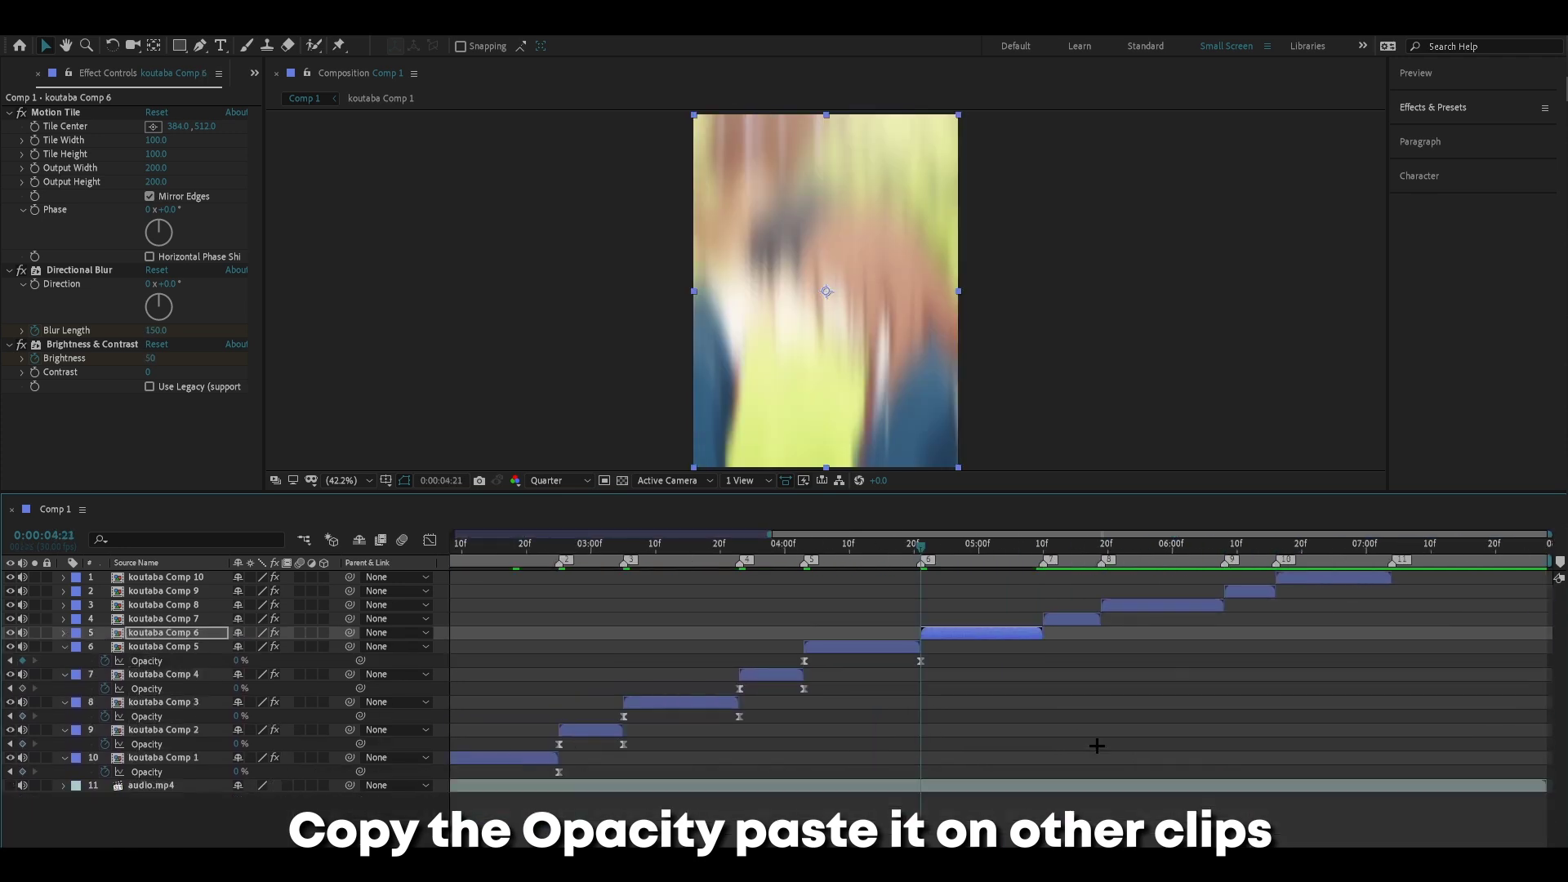
key("ctrl+v")
key("o")
left_click(1119, 619)
key("ctrl+v")
key("o")
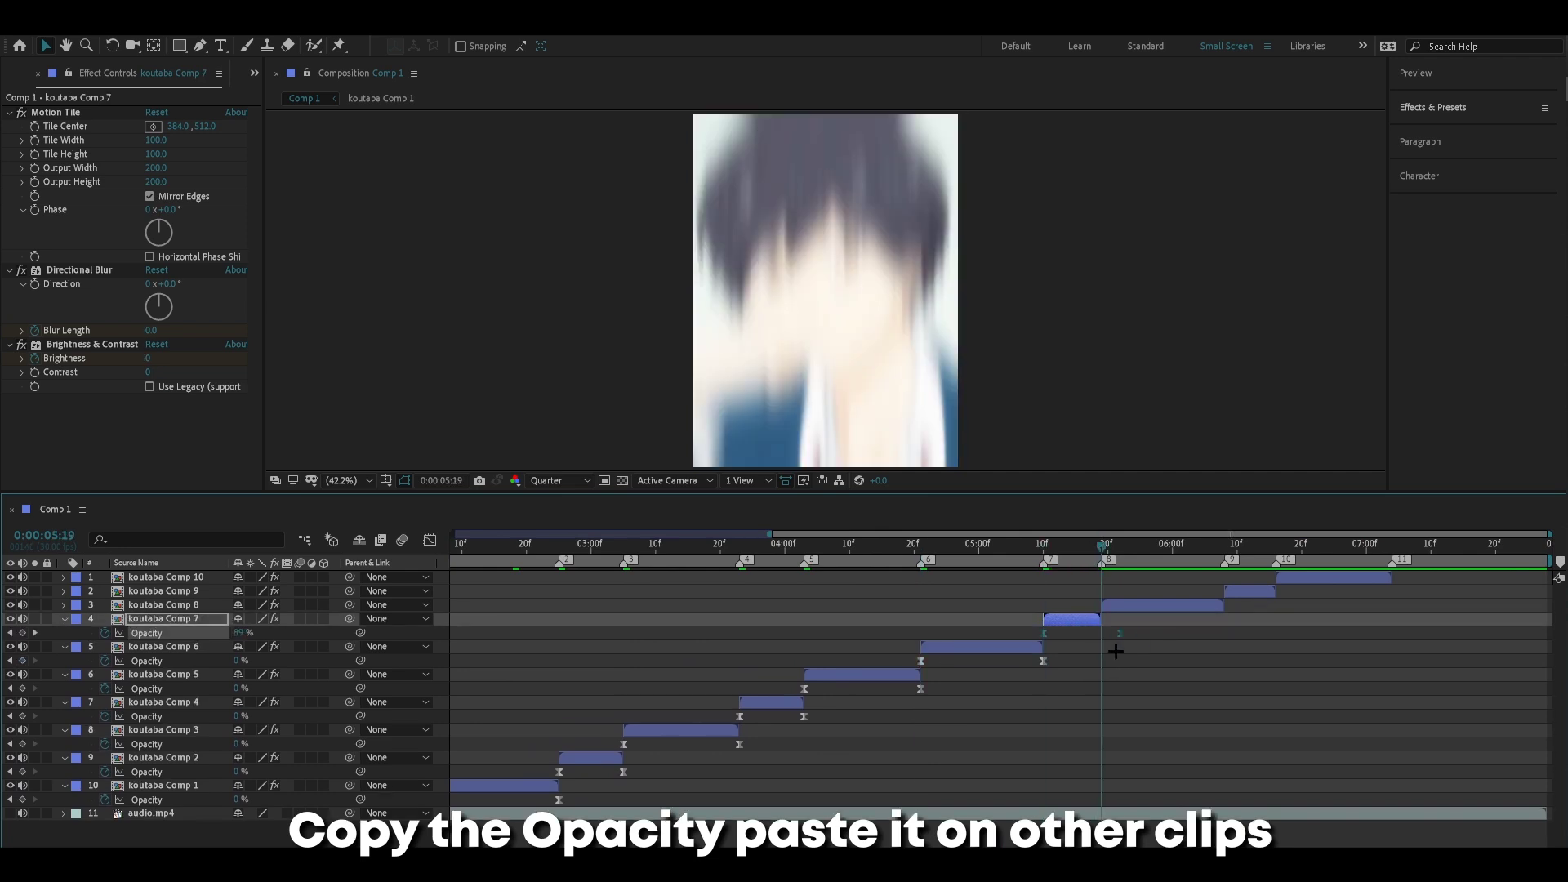
Step: Paste the opacity fade onto koutaba Comps 8, 9 and 10
left_click(1144, 605)
key("ctrl+v")
key("o")
left_click(1242, 590)
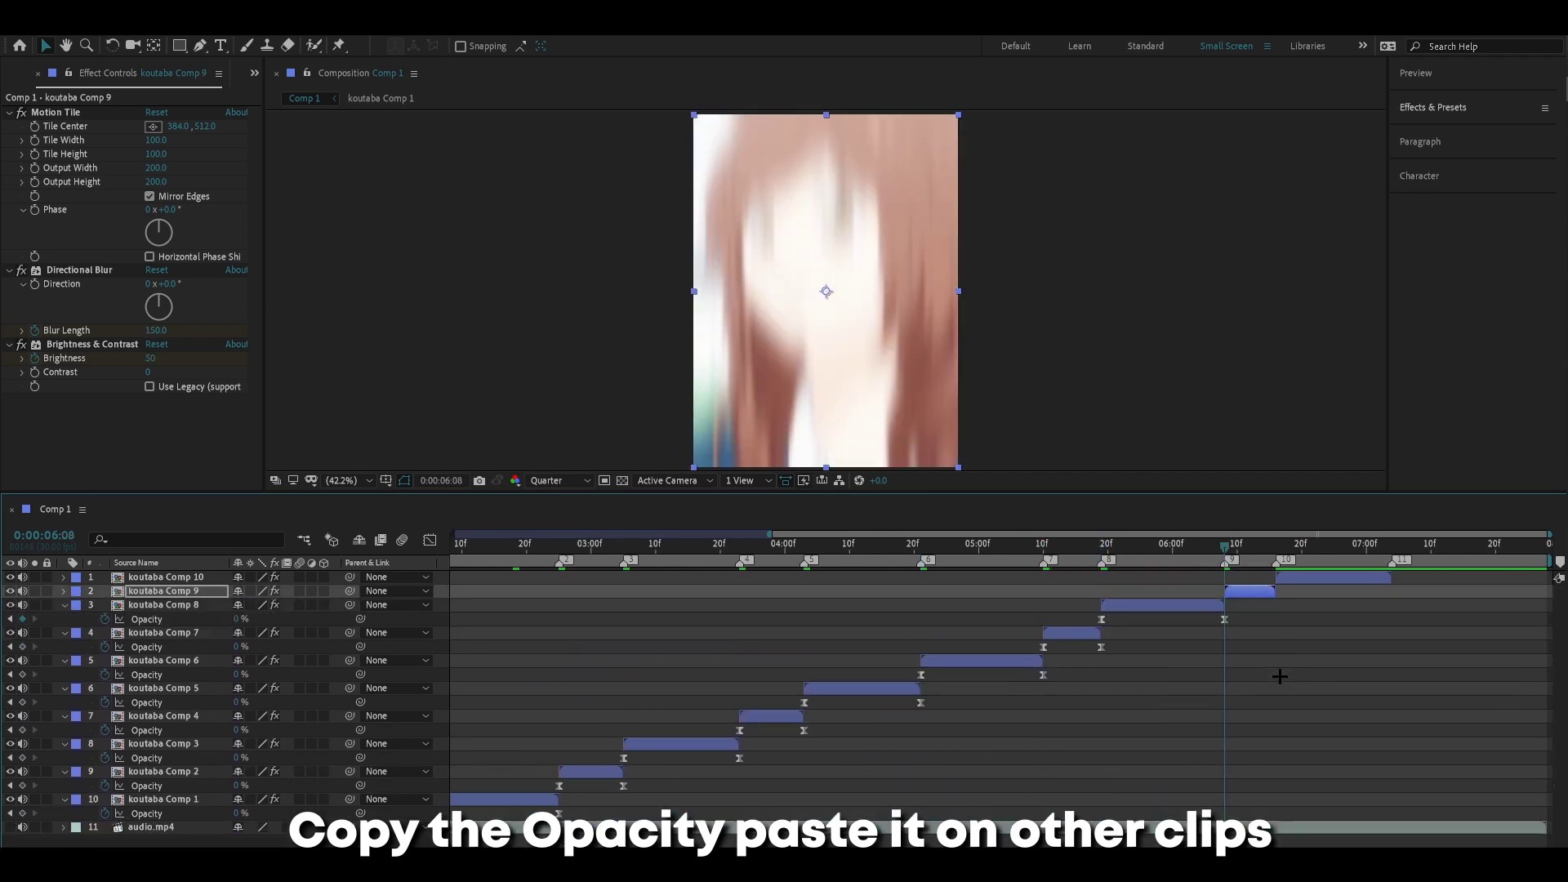
key("ctrl+v")
key("o")
left_click(1332, 576)
key("ctrl+v")
Step: Collapse all layers, return to 01:26, zoom out and preview the edit
key("ctrl+a")
key("u")
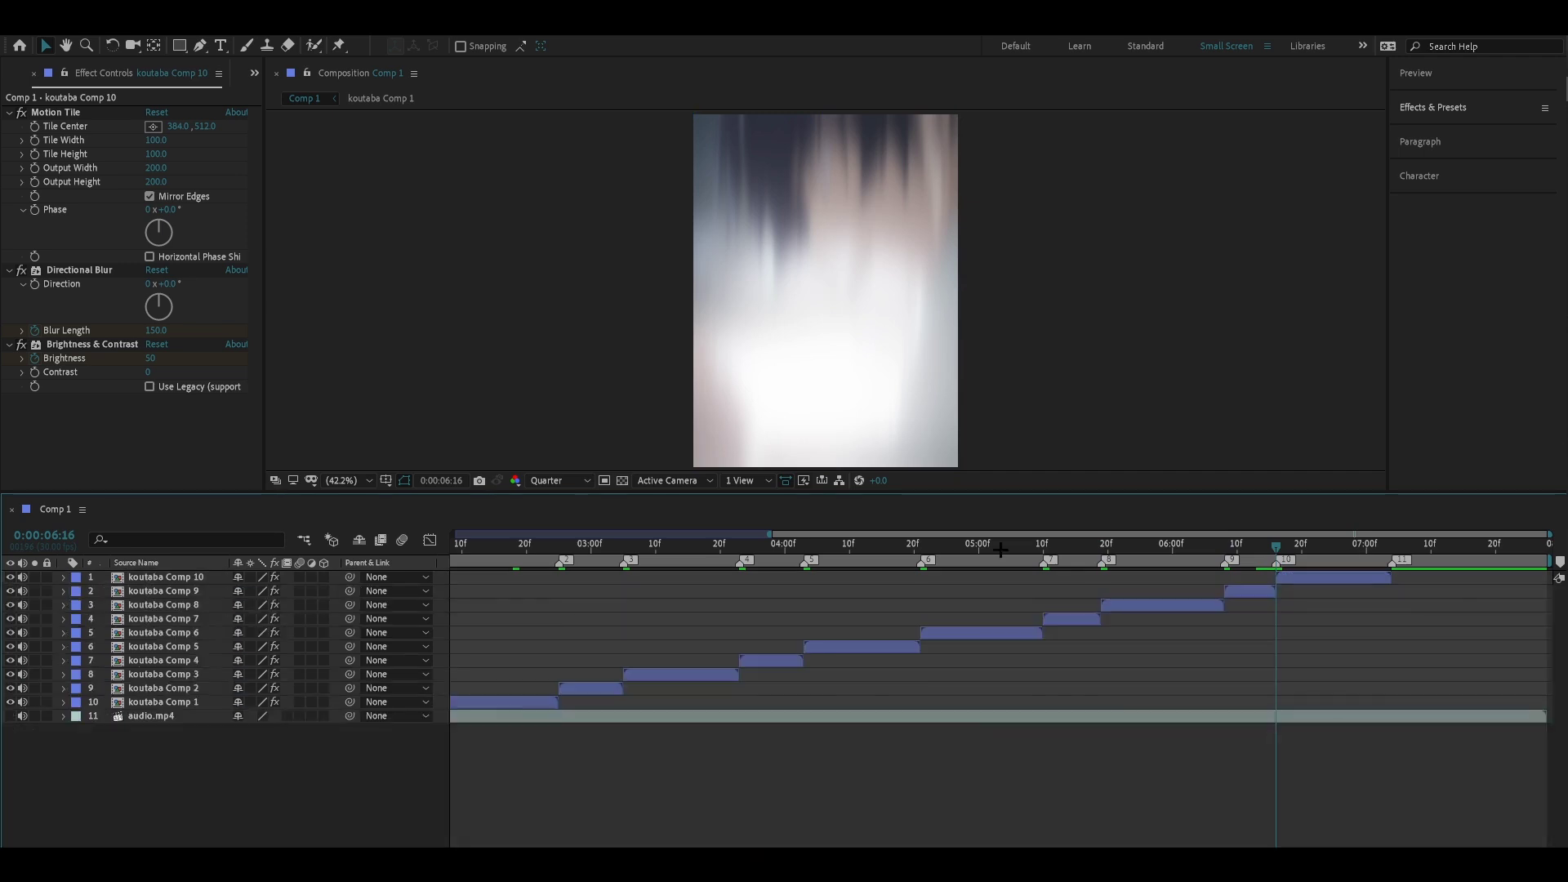
left_click_drag(1001, 550, 562, 771)
key("minus")
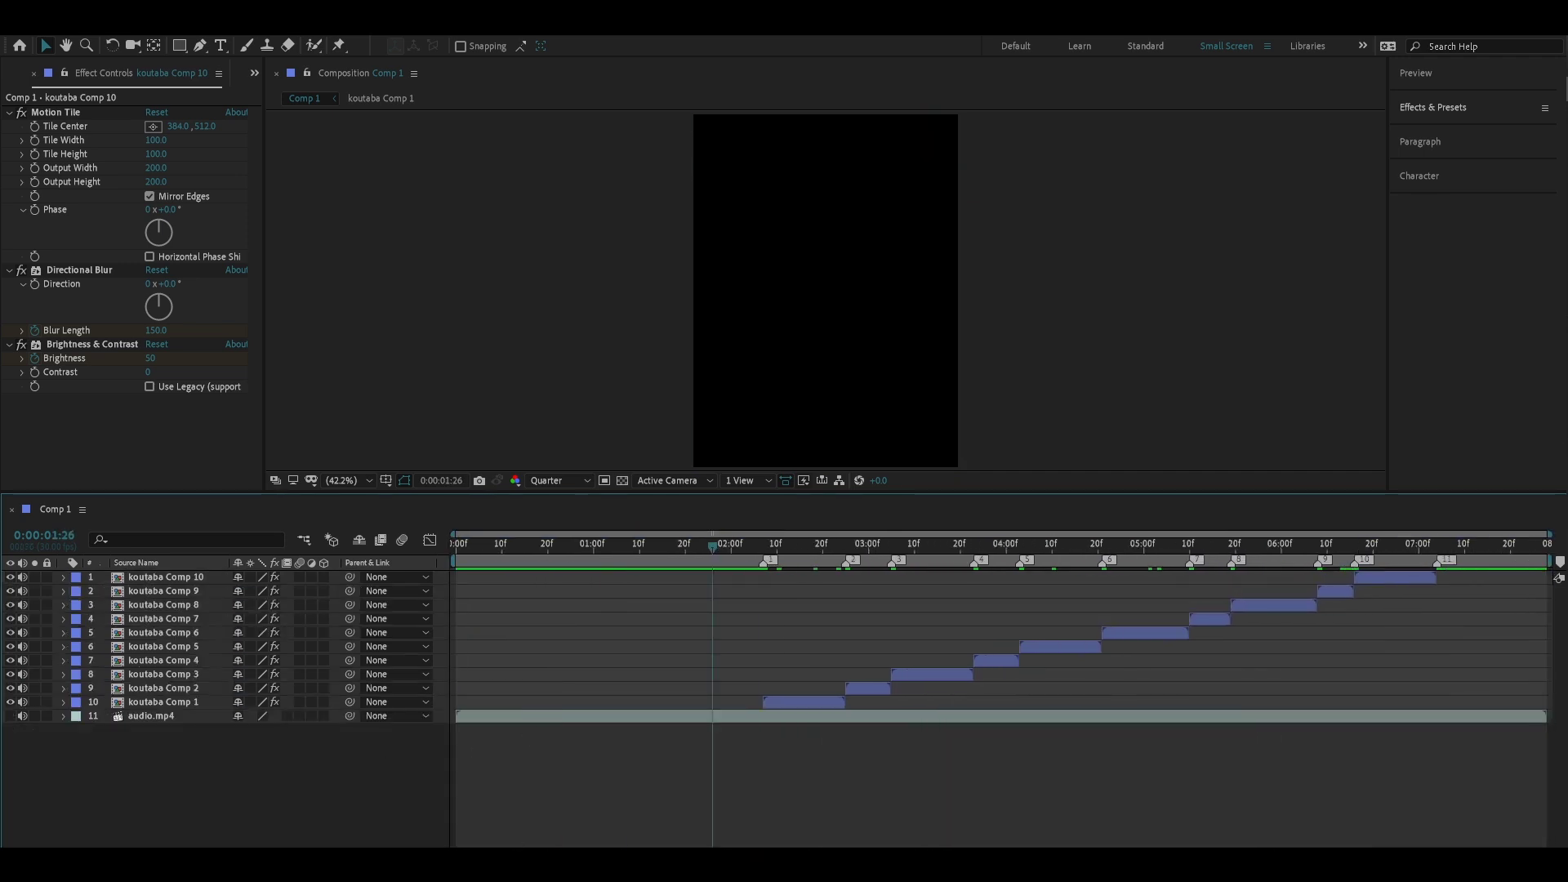
key("space")
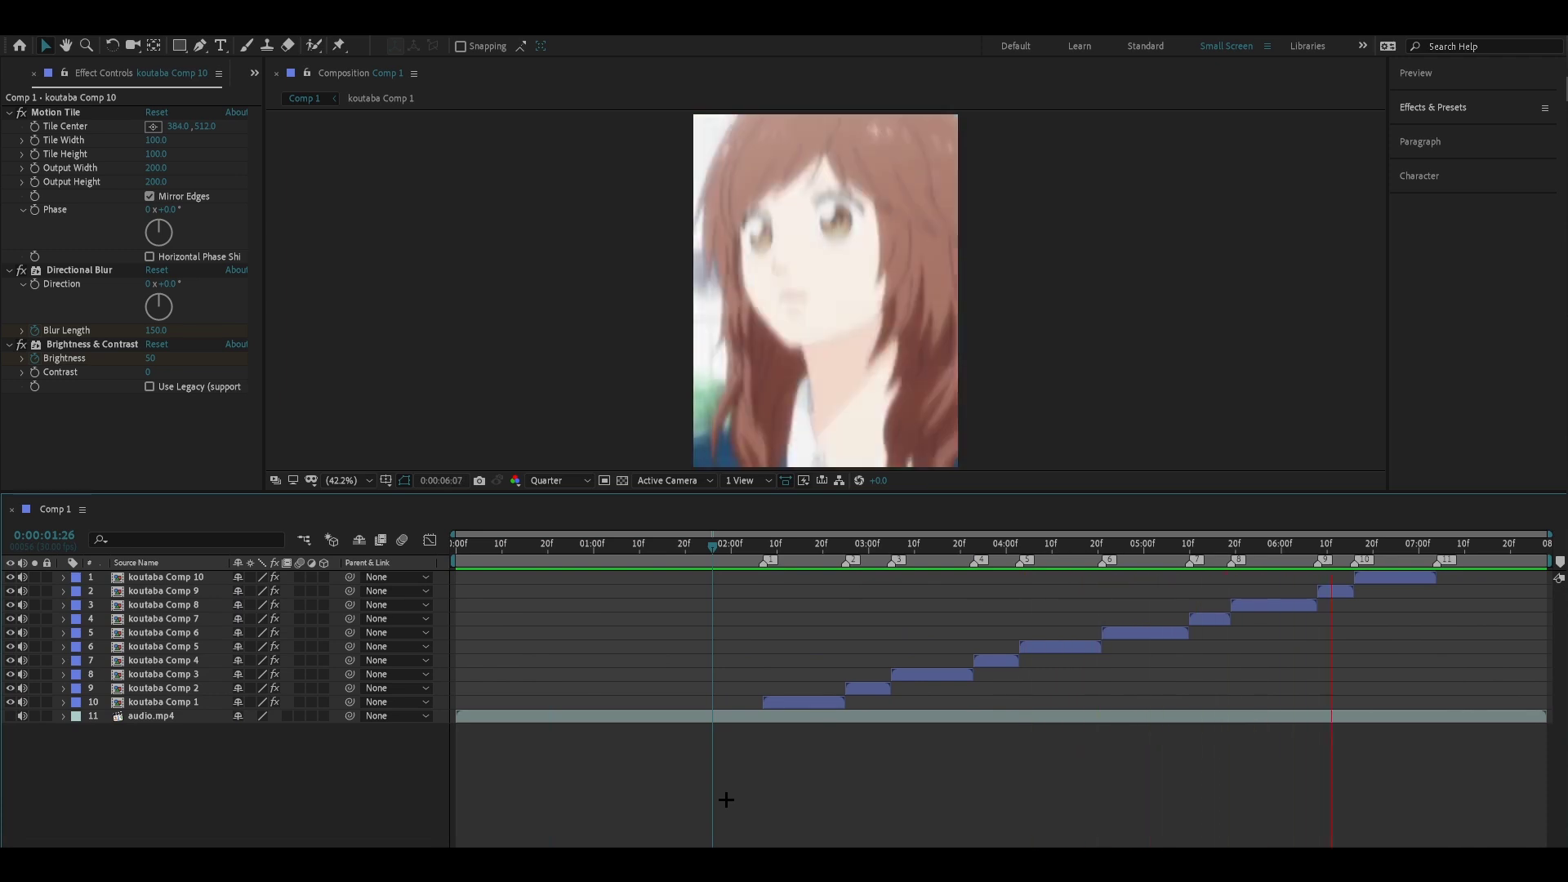
key("space")
left_click(680, 563)
Step: Add a black solid layer above audio.mp4 with Ctrl+Y
left_click(679, 716)
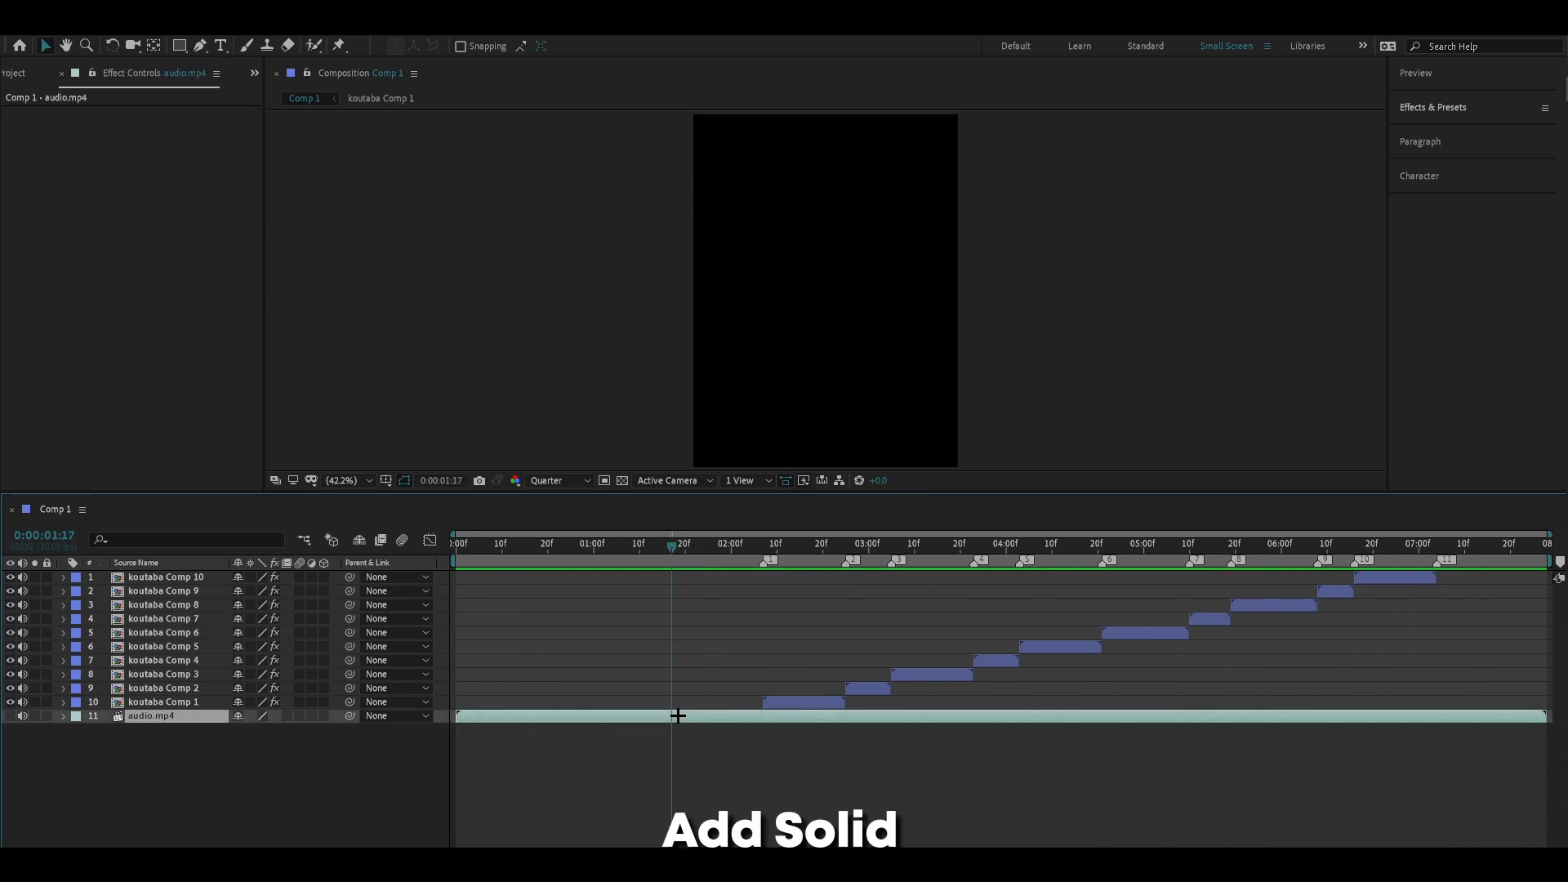
key("ctrl+y")
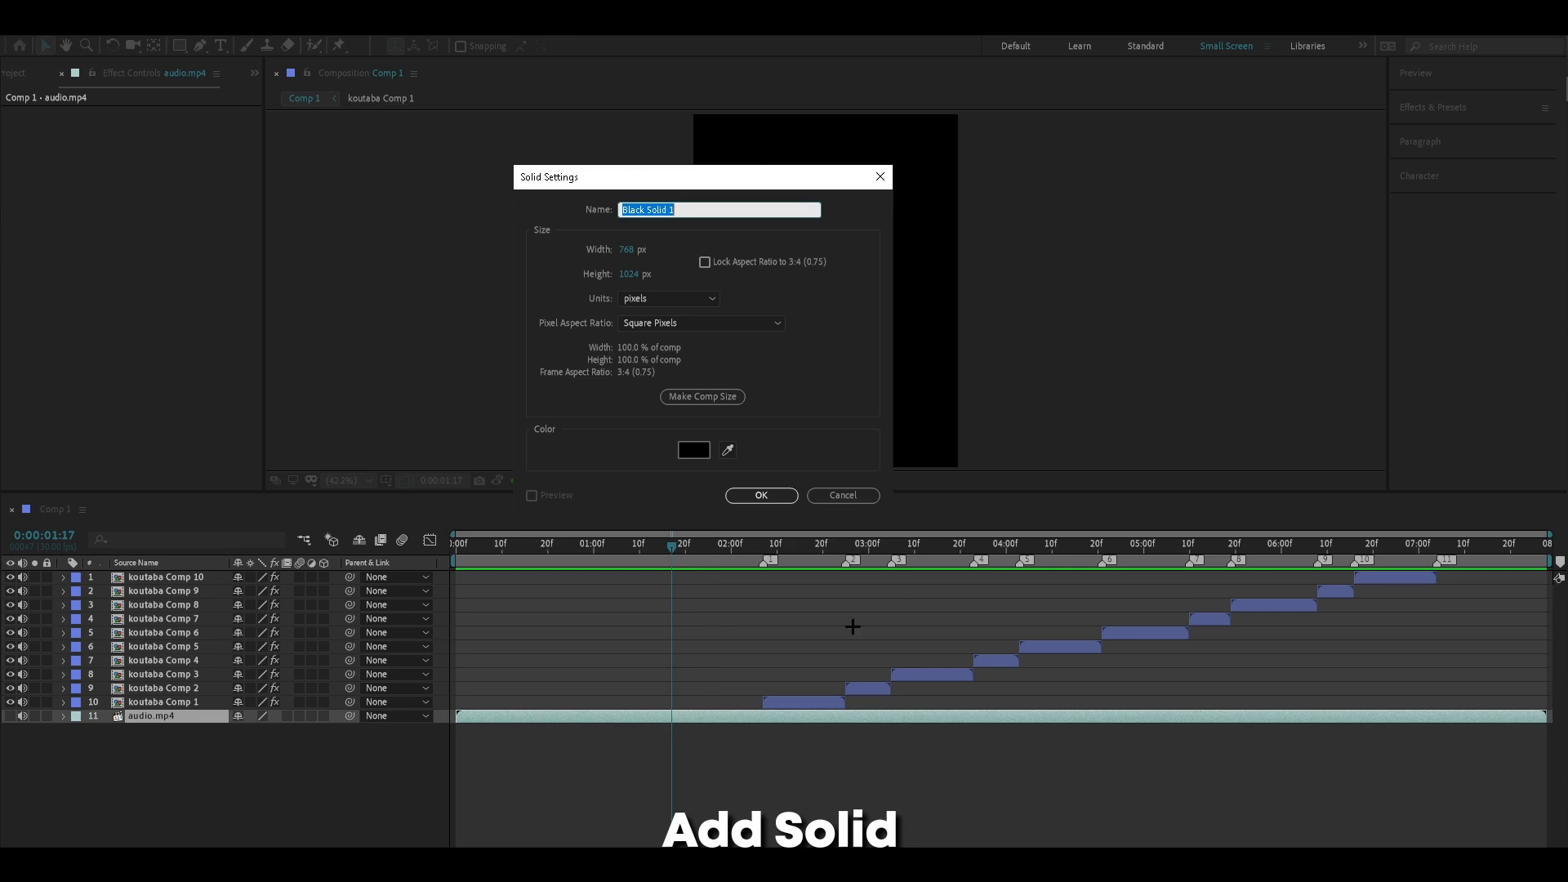
left_click(788, 496)
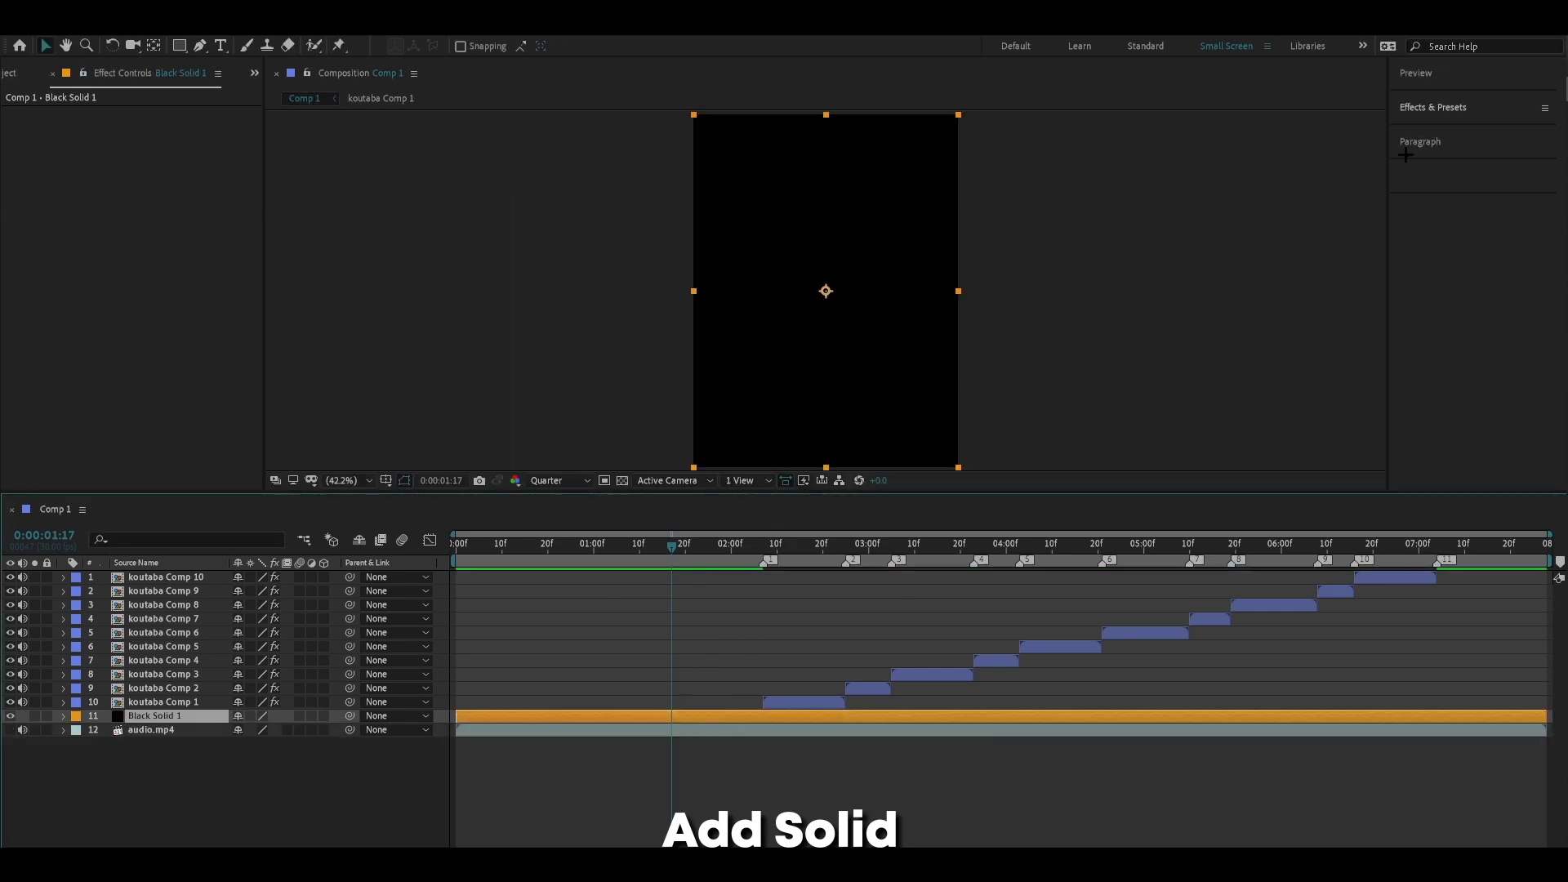
Step: Search 'optical' and apply Optical Flares to the black solid
left_click(1434, 107)
left_click(1437, 134)
type("oti")
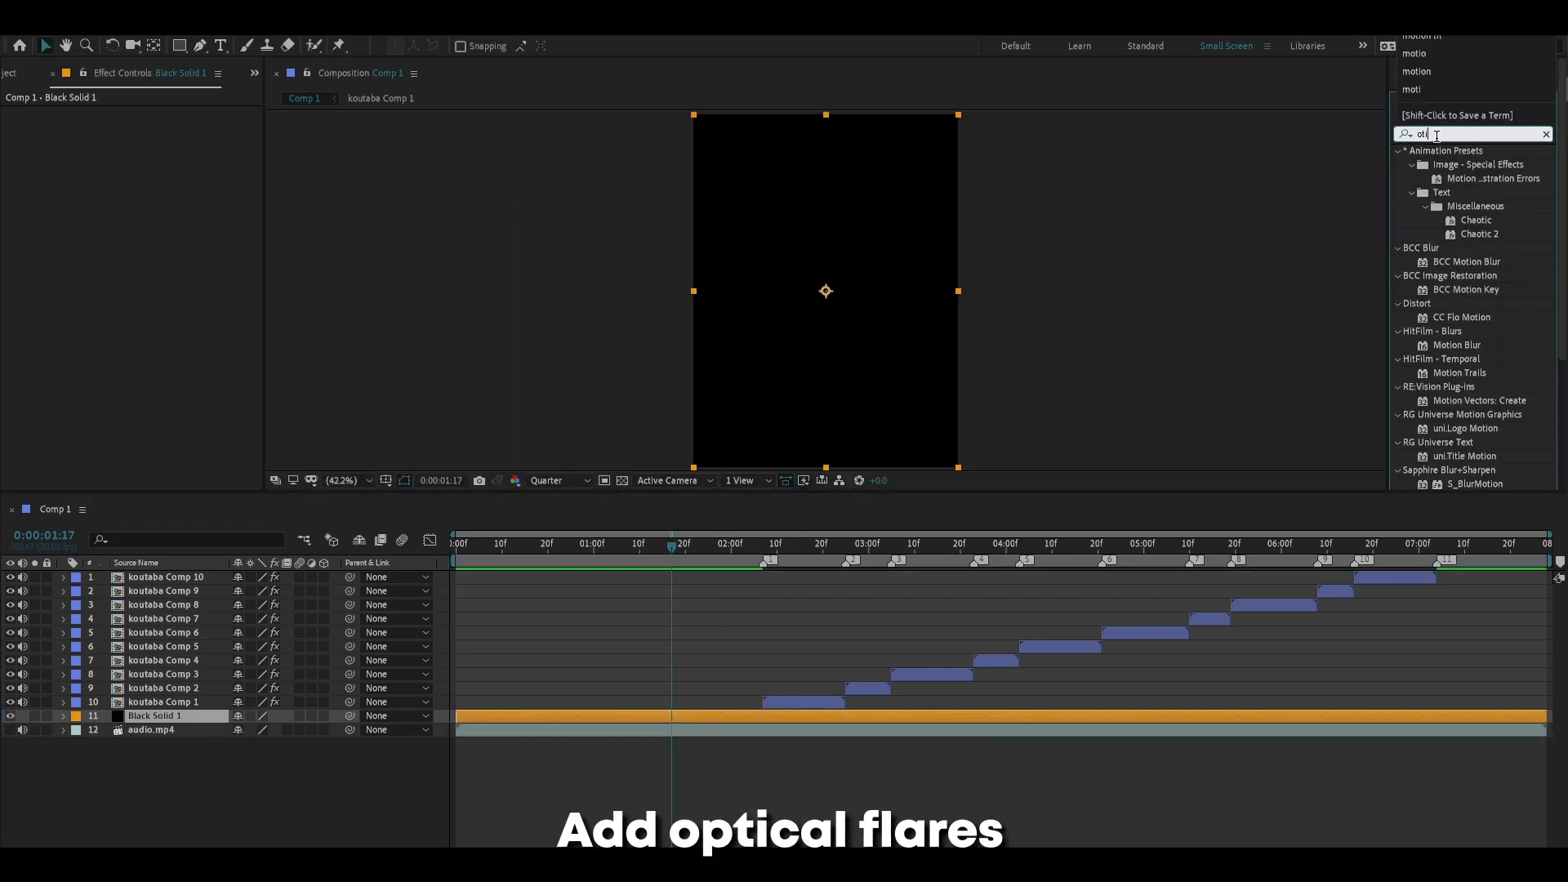
type("ca")
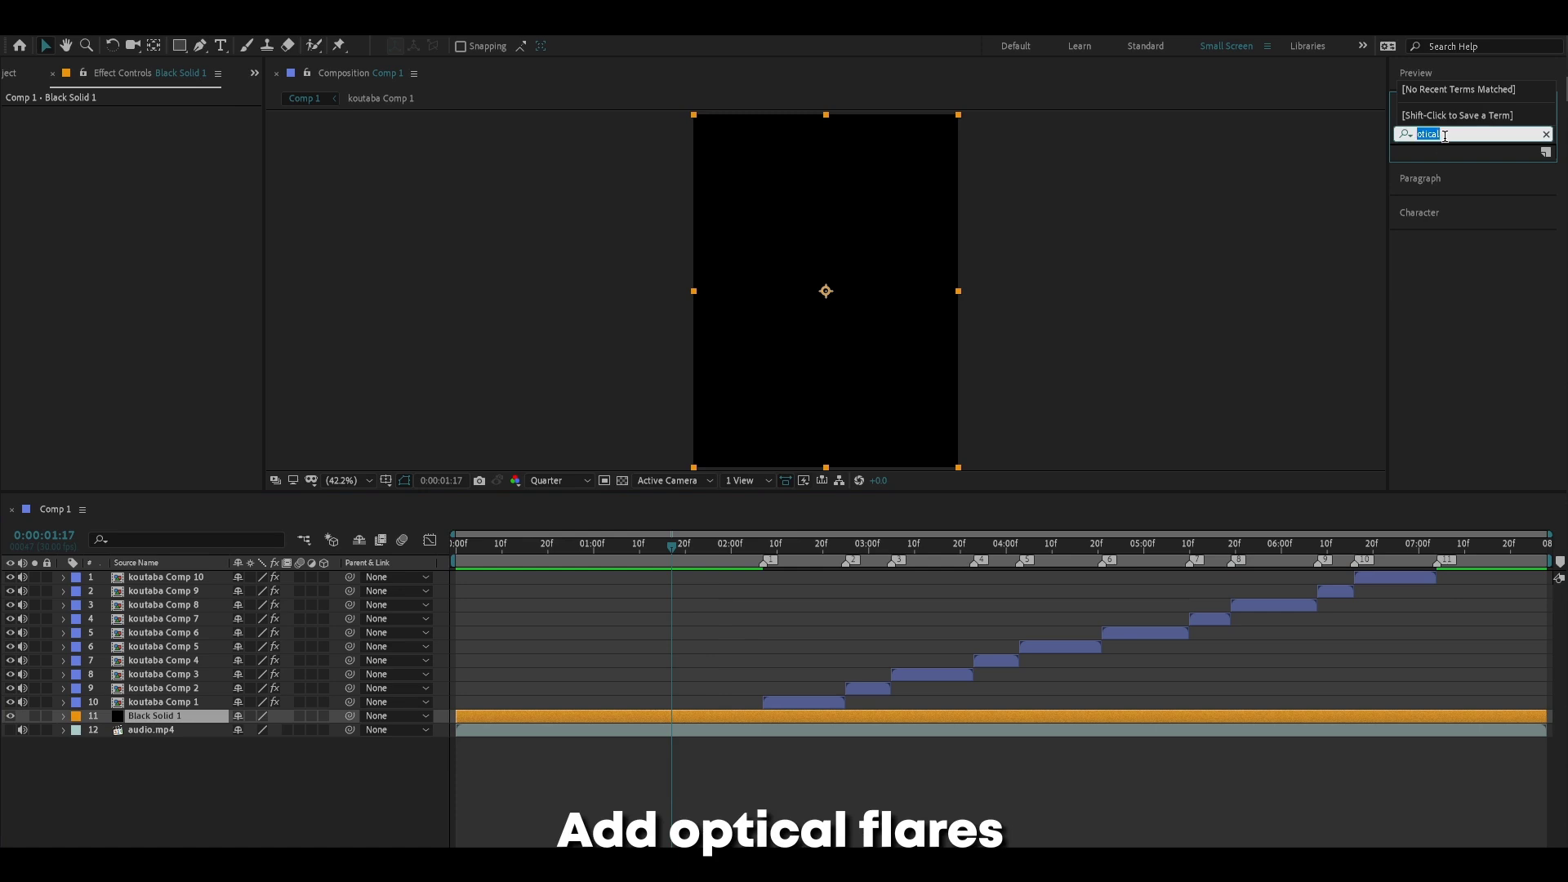
type("optical")
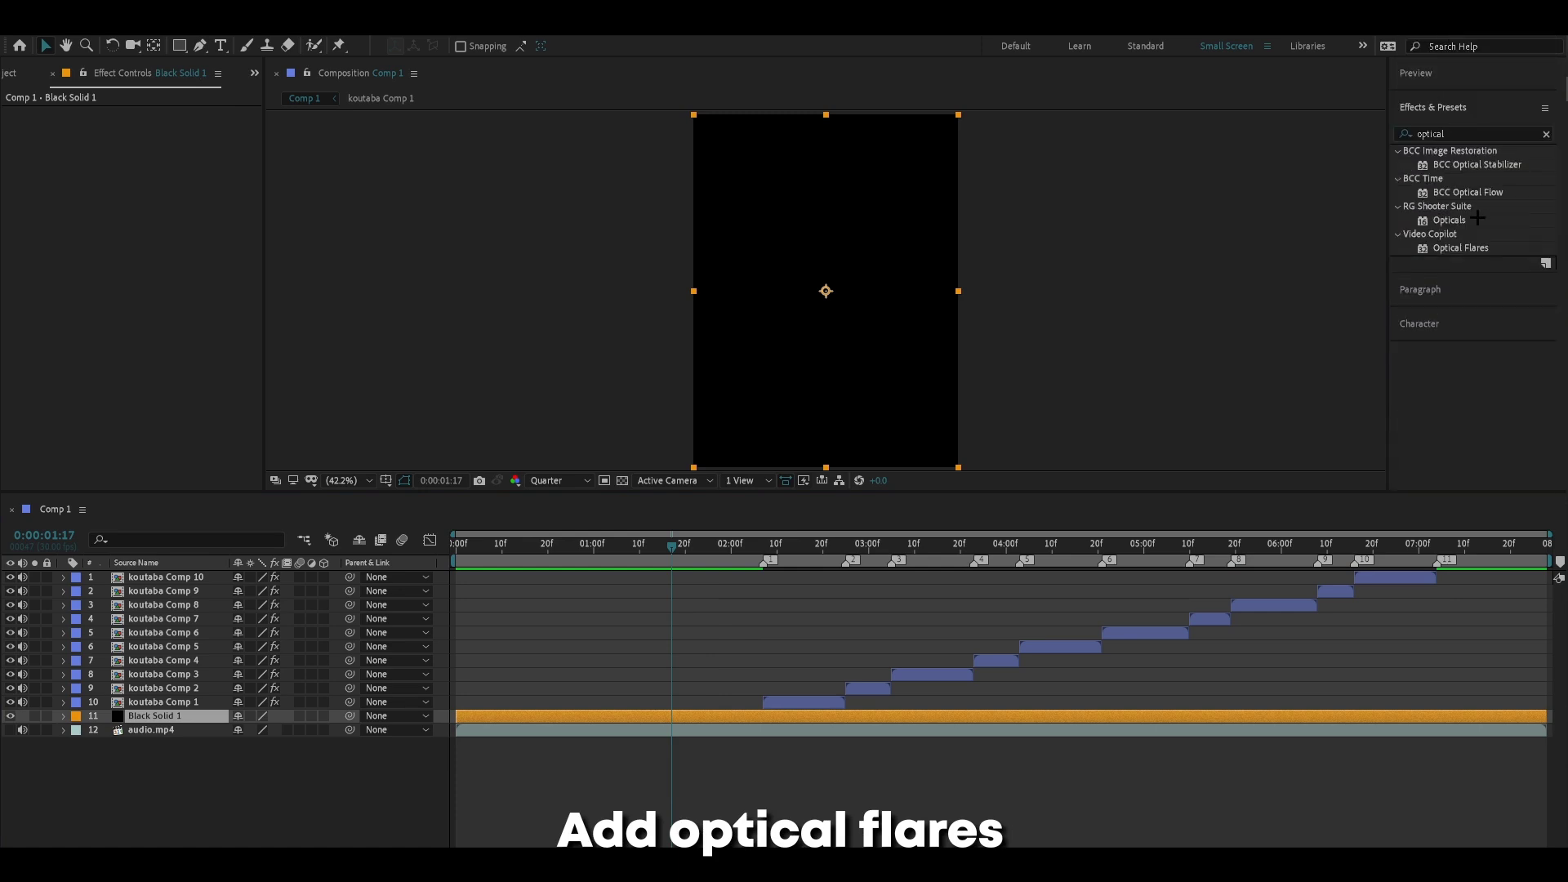
double_click(1455, 248)
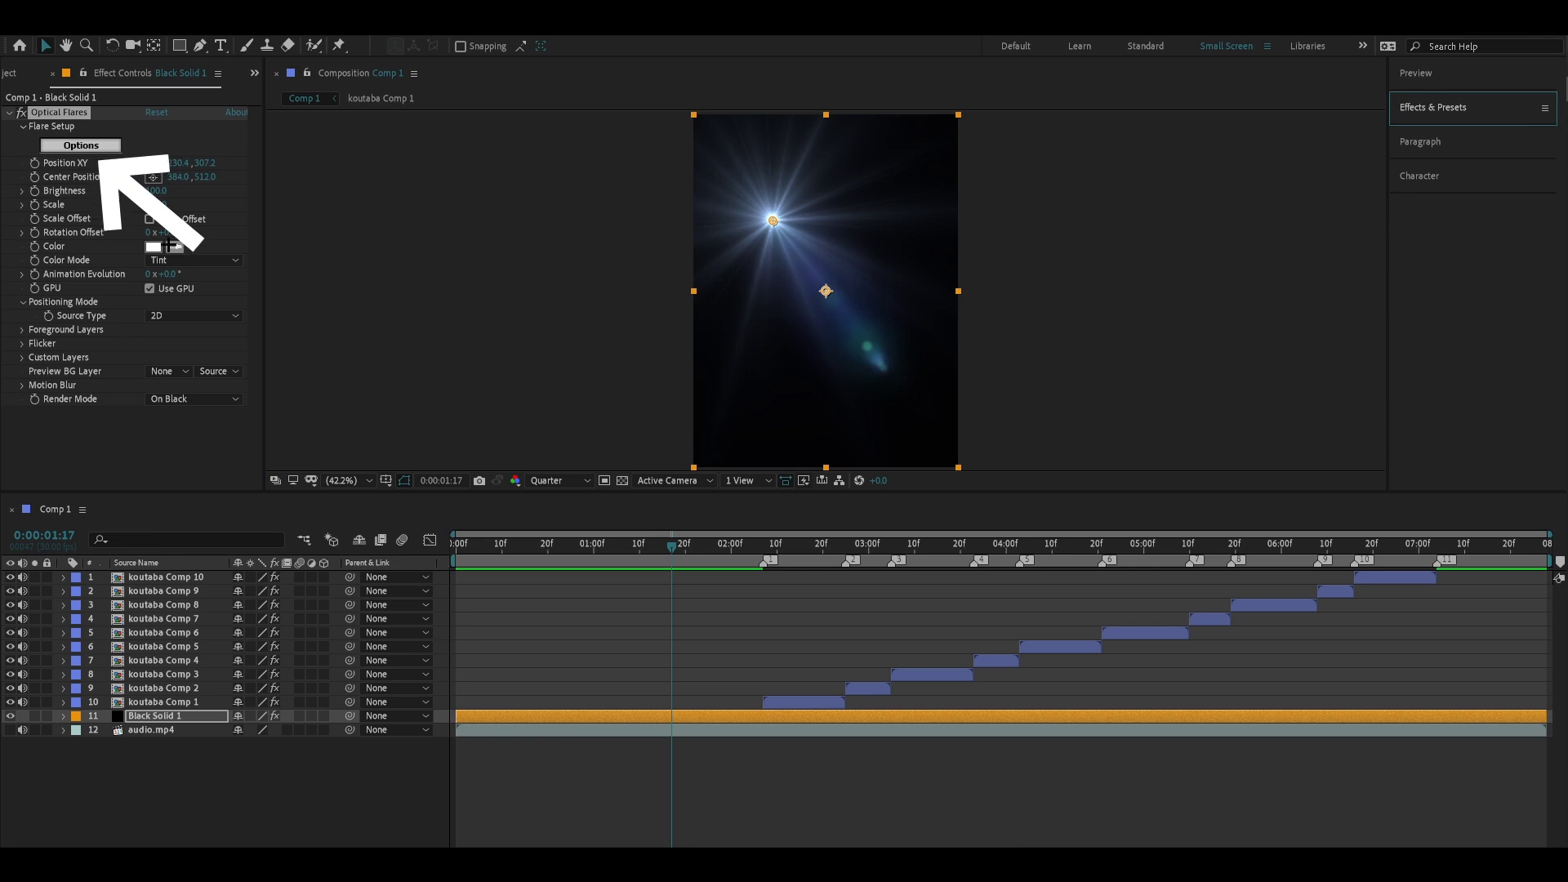
Step: In Optical Flares Options, clear all flare elements and add a single Glow element
left_click(103, 146)
left_click(767, 205)
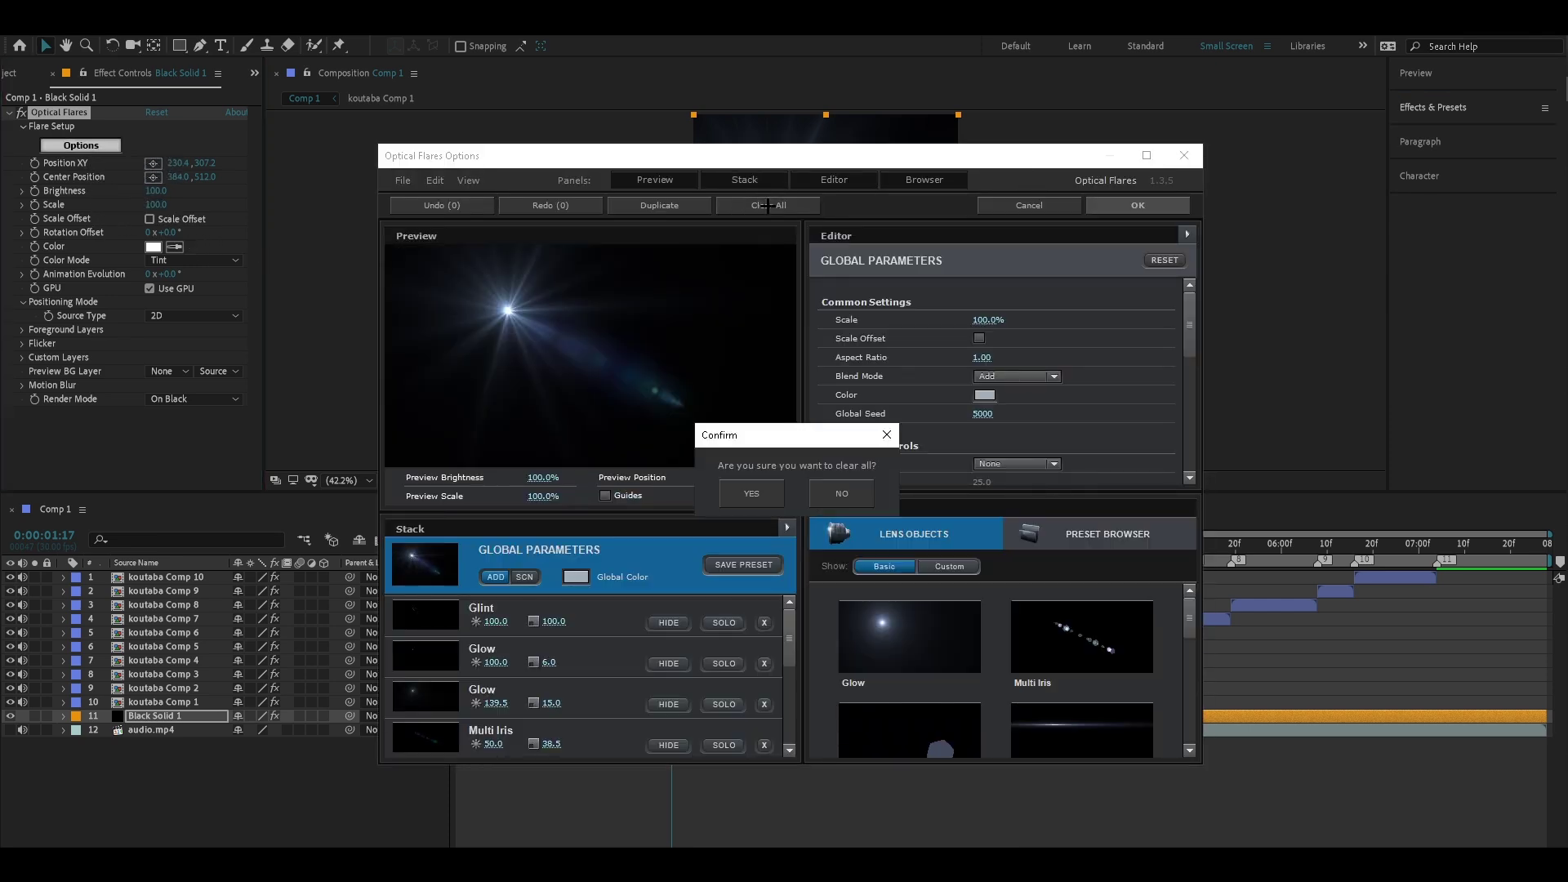
left_click(752, 494)
left_click(857, 647)
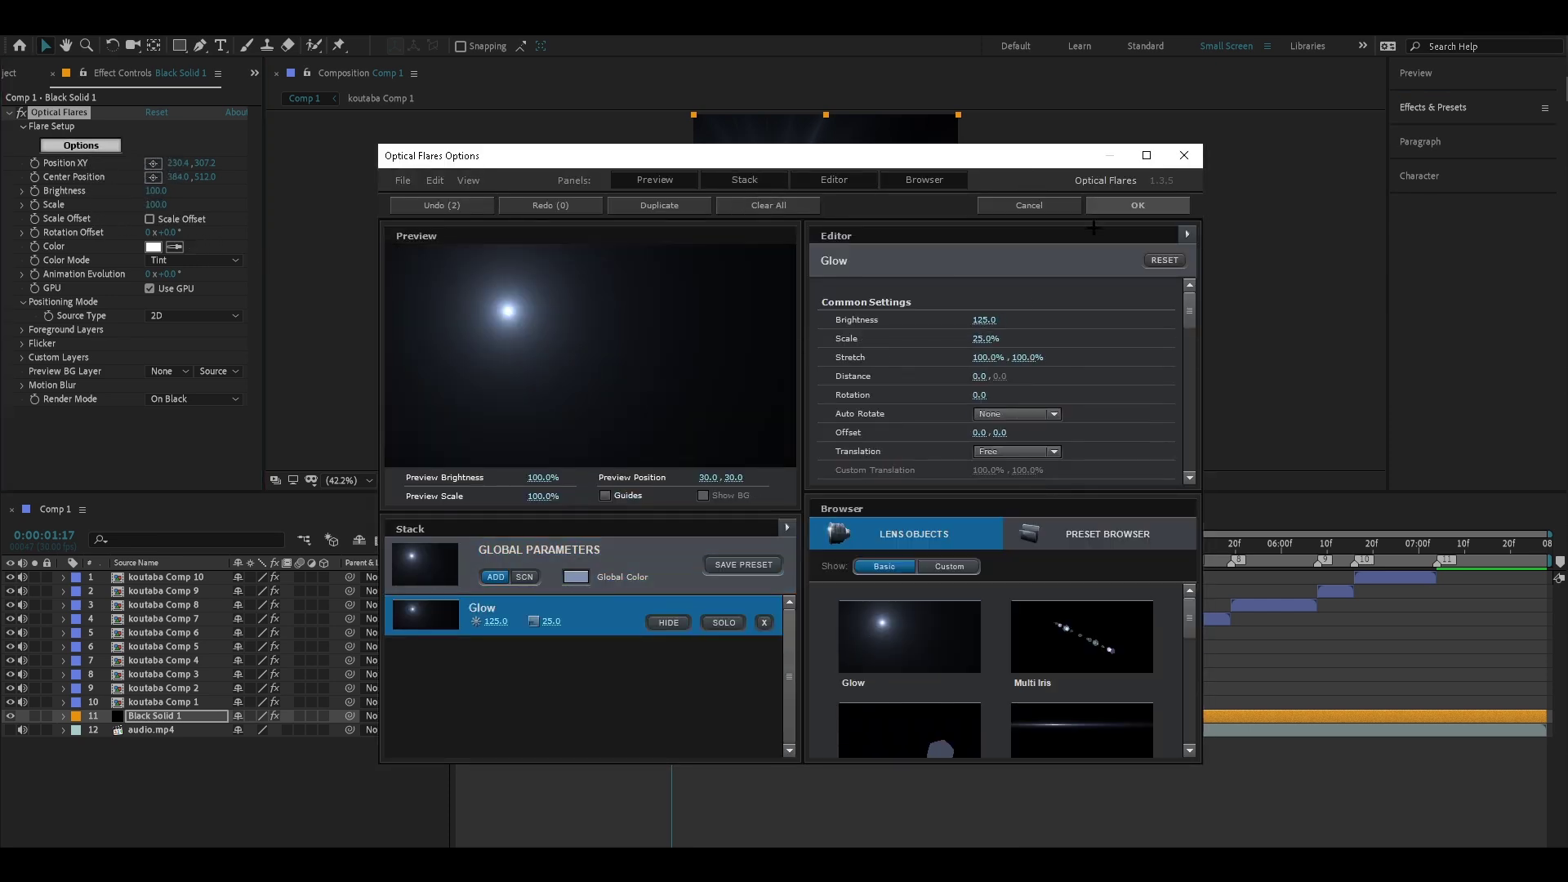
Step: Set the Global Parameters colour to white and apply the flare settings
left_click(1131, 206)
left_click(81, 146)
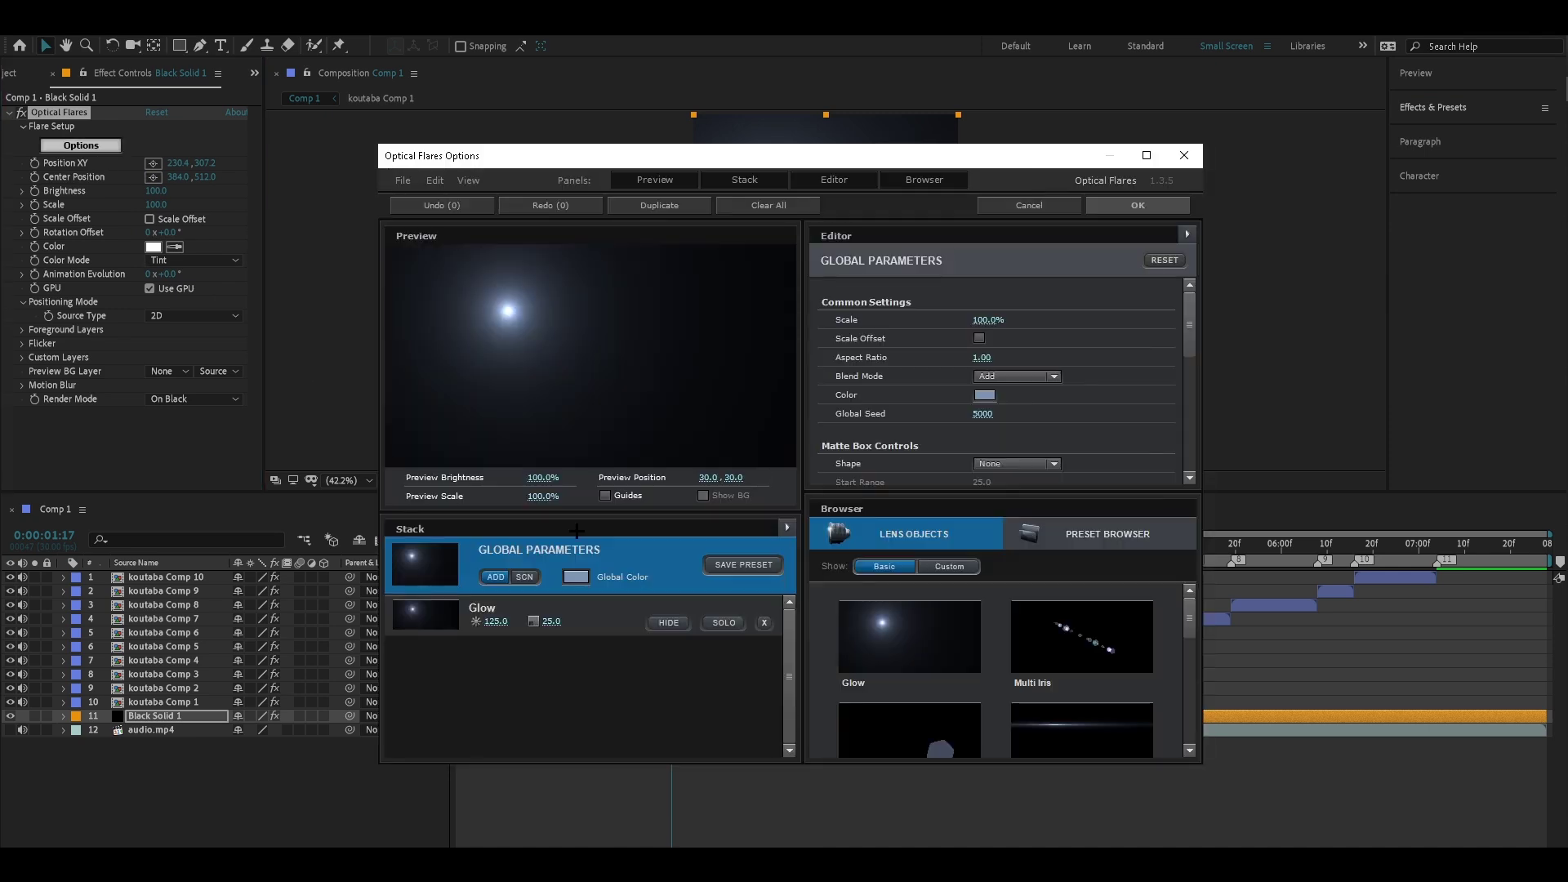
left_click(994, 397)
left_click(843, 319)
left_click(1108, 513)
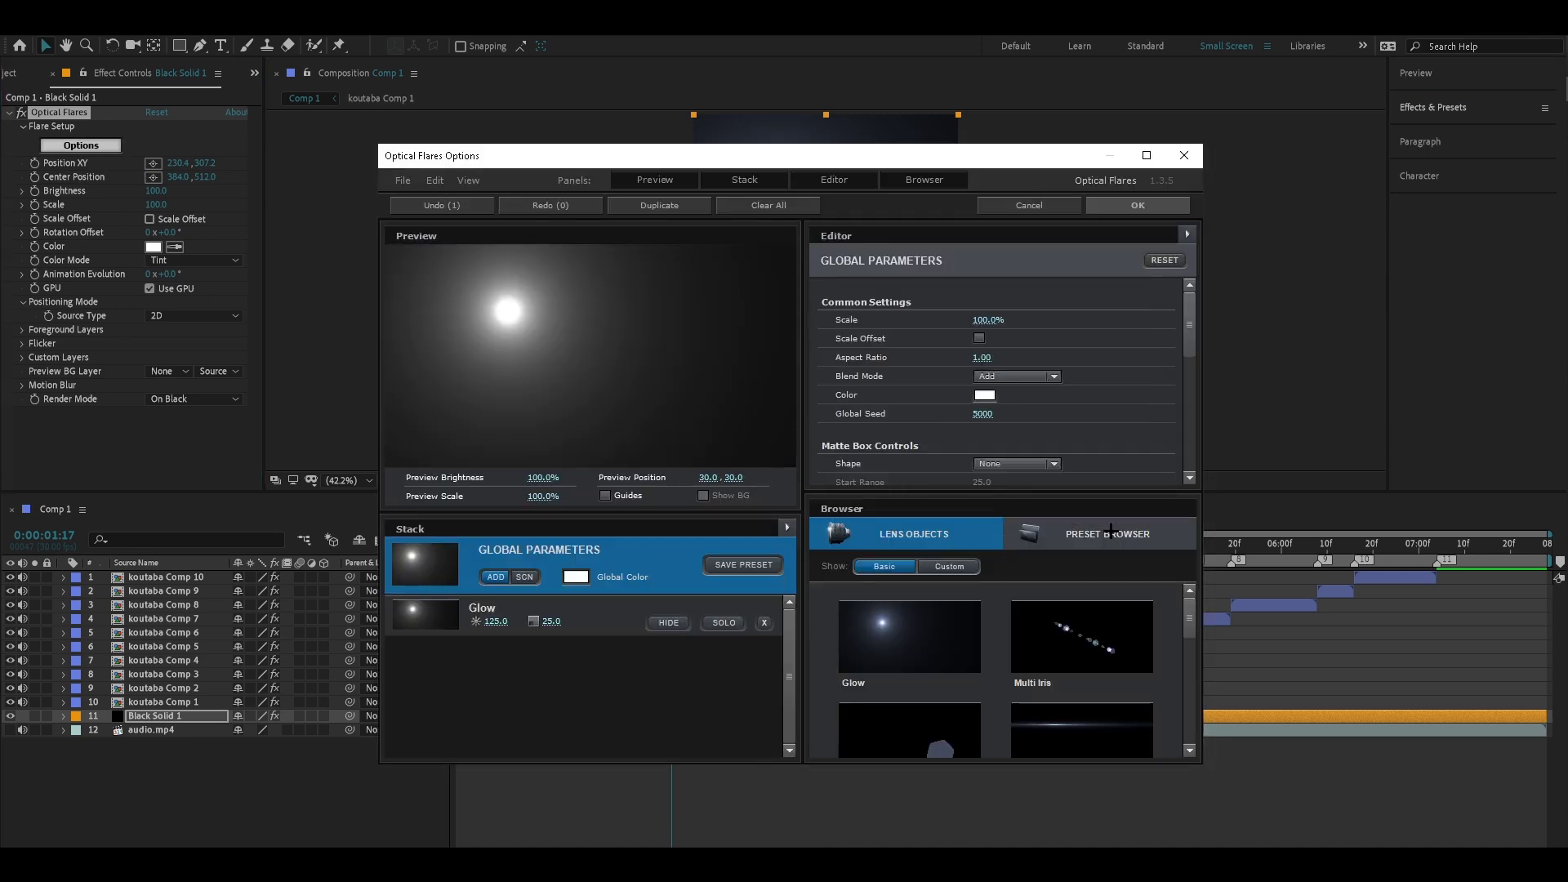
left_click(1146, 206)
Step: Set the Optical Flares Position XY to 380, -290, lifting the glow above the frame
left_click(179, 163)
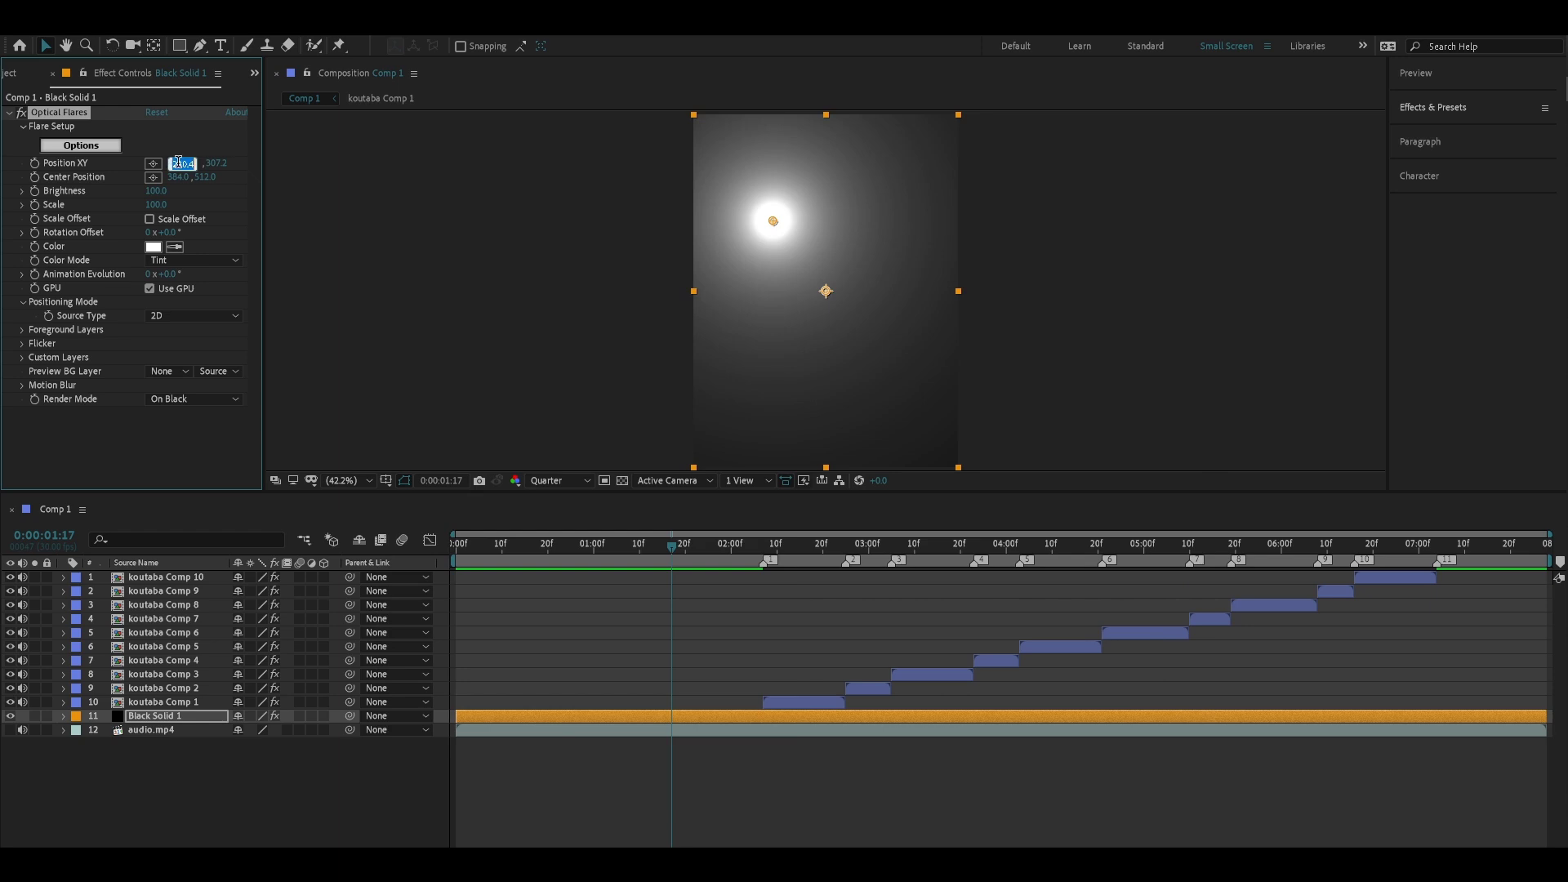
type("400")
key("Return")
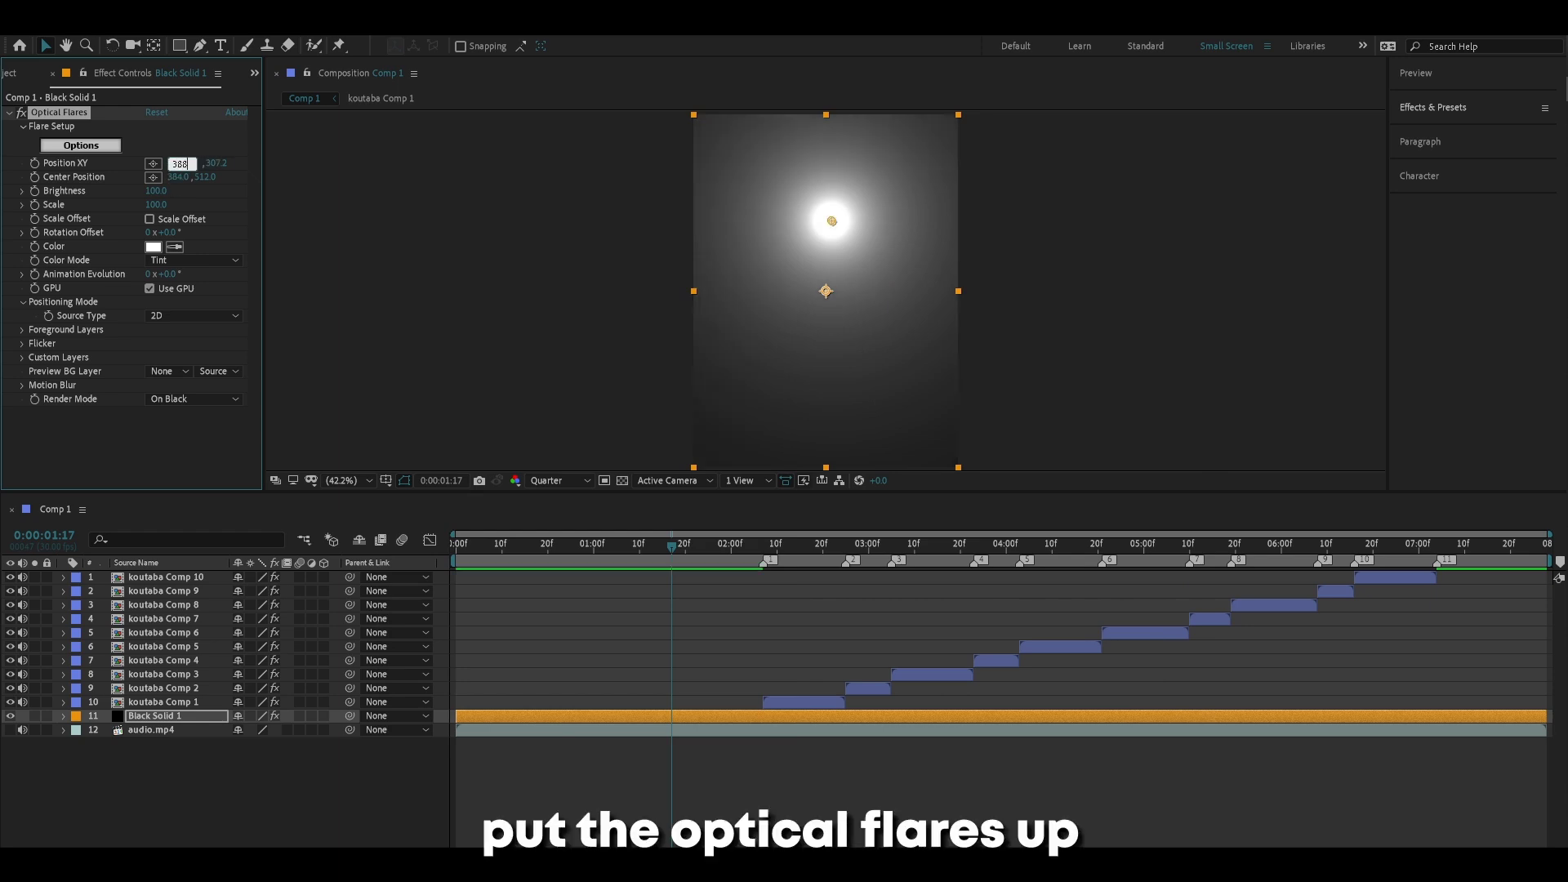
type("0")
key("Return")
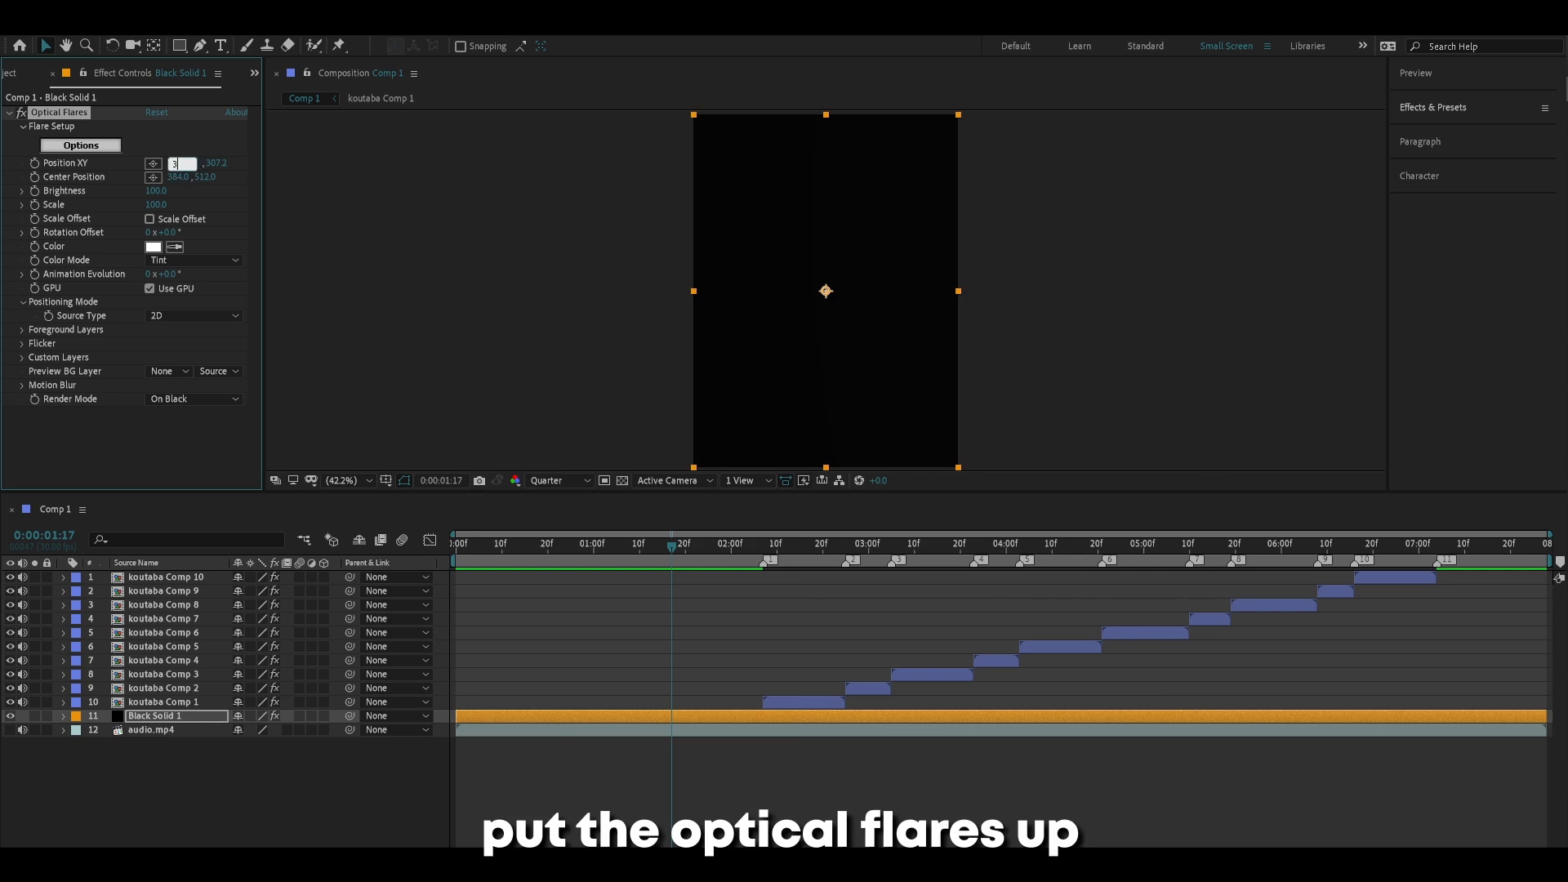
key("Return")
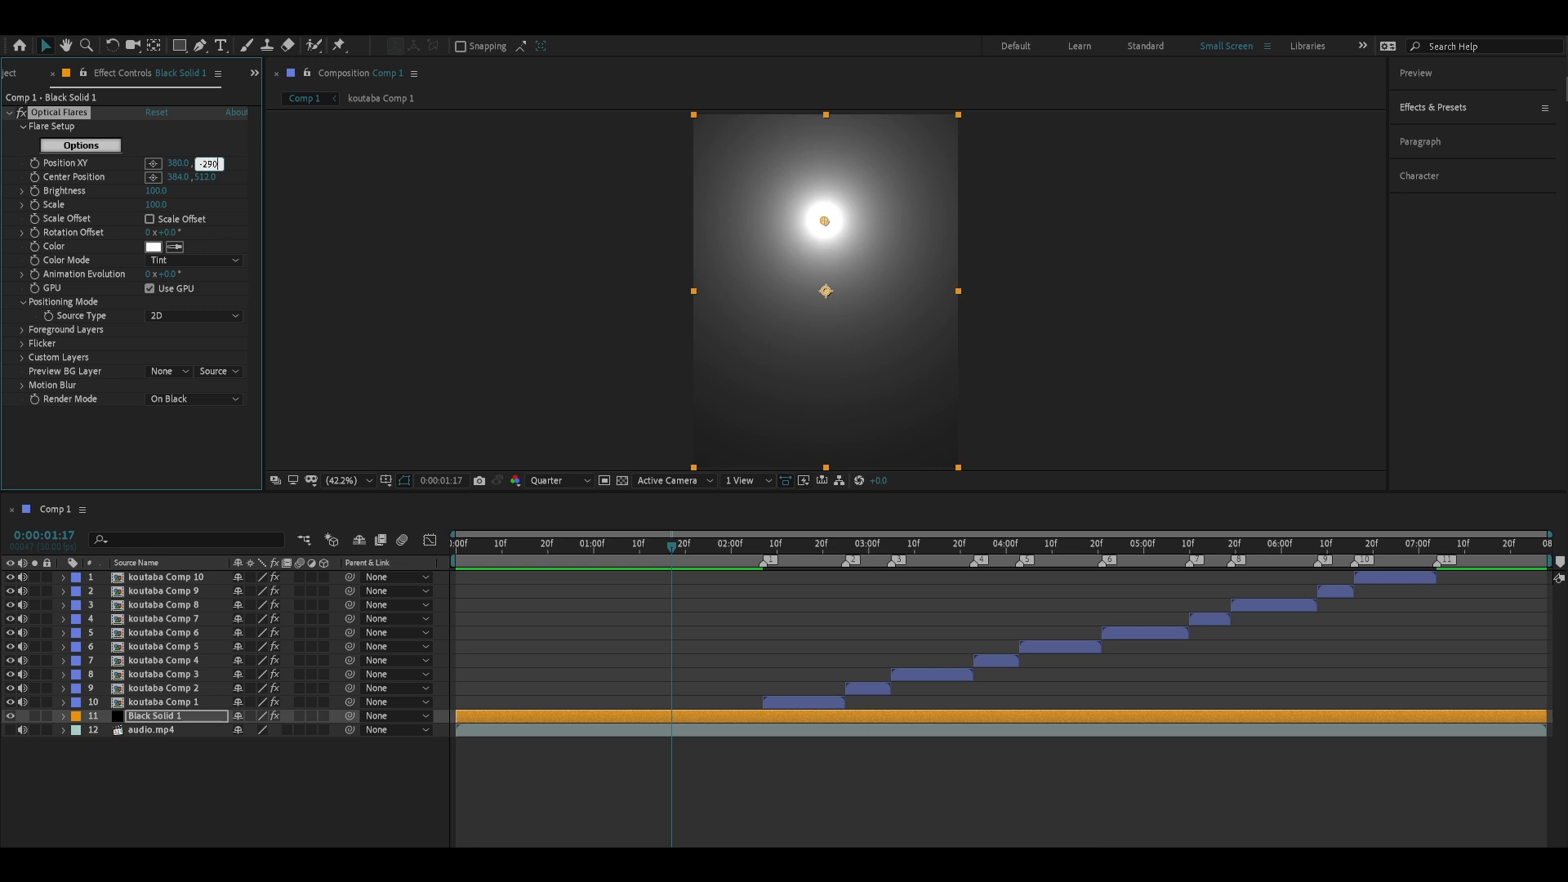
key("Return")
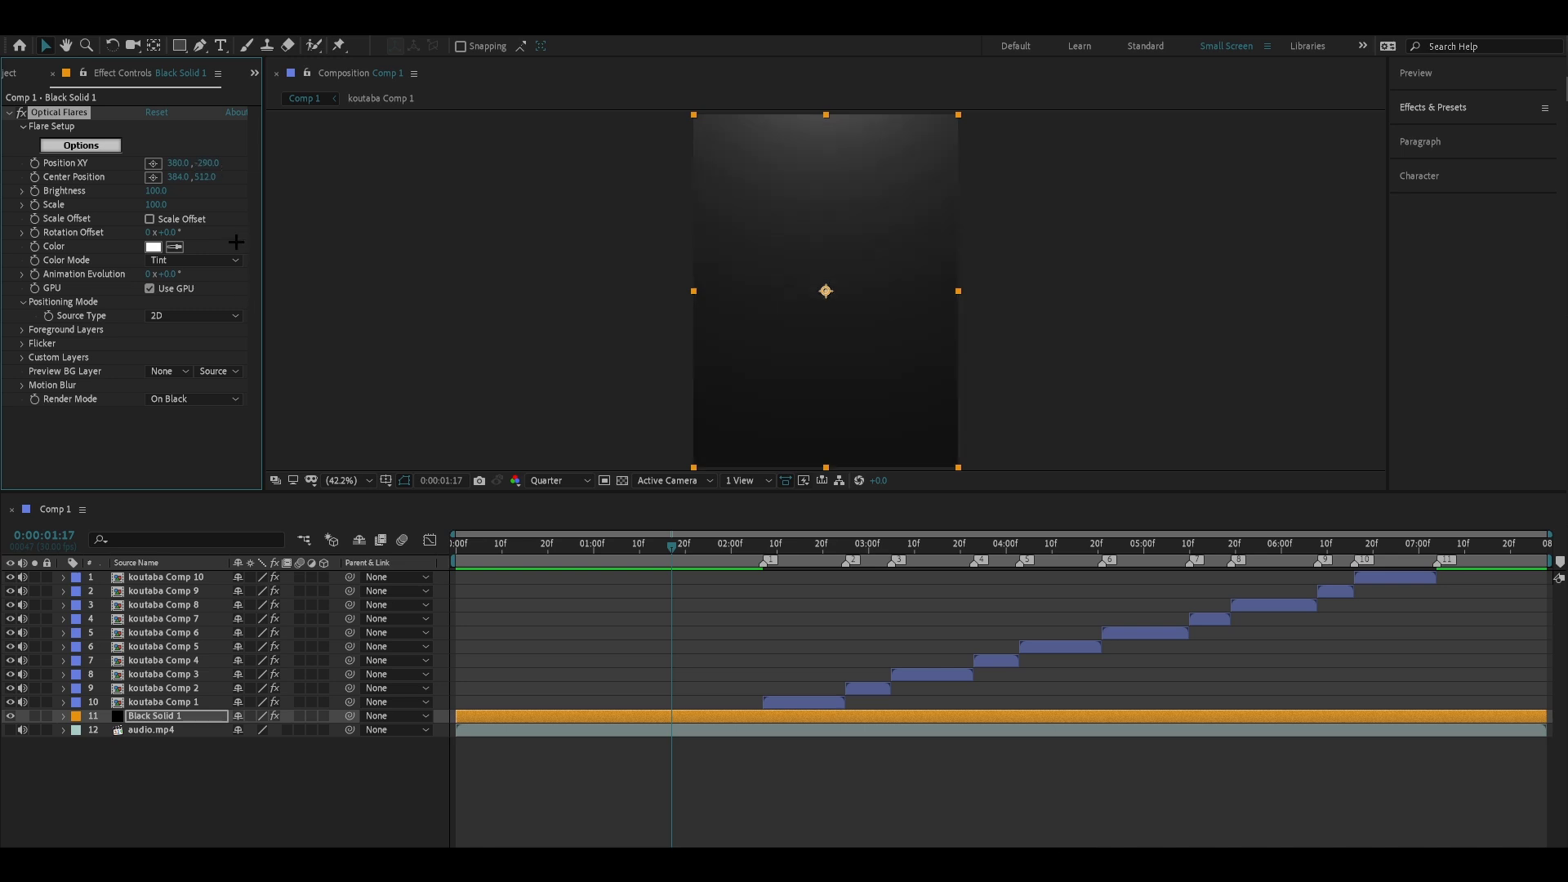
Step: Preview the edit from near the start, stopping at 0:00:02:15
left_click_drag(611, 543, 544, 543)
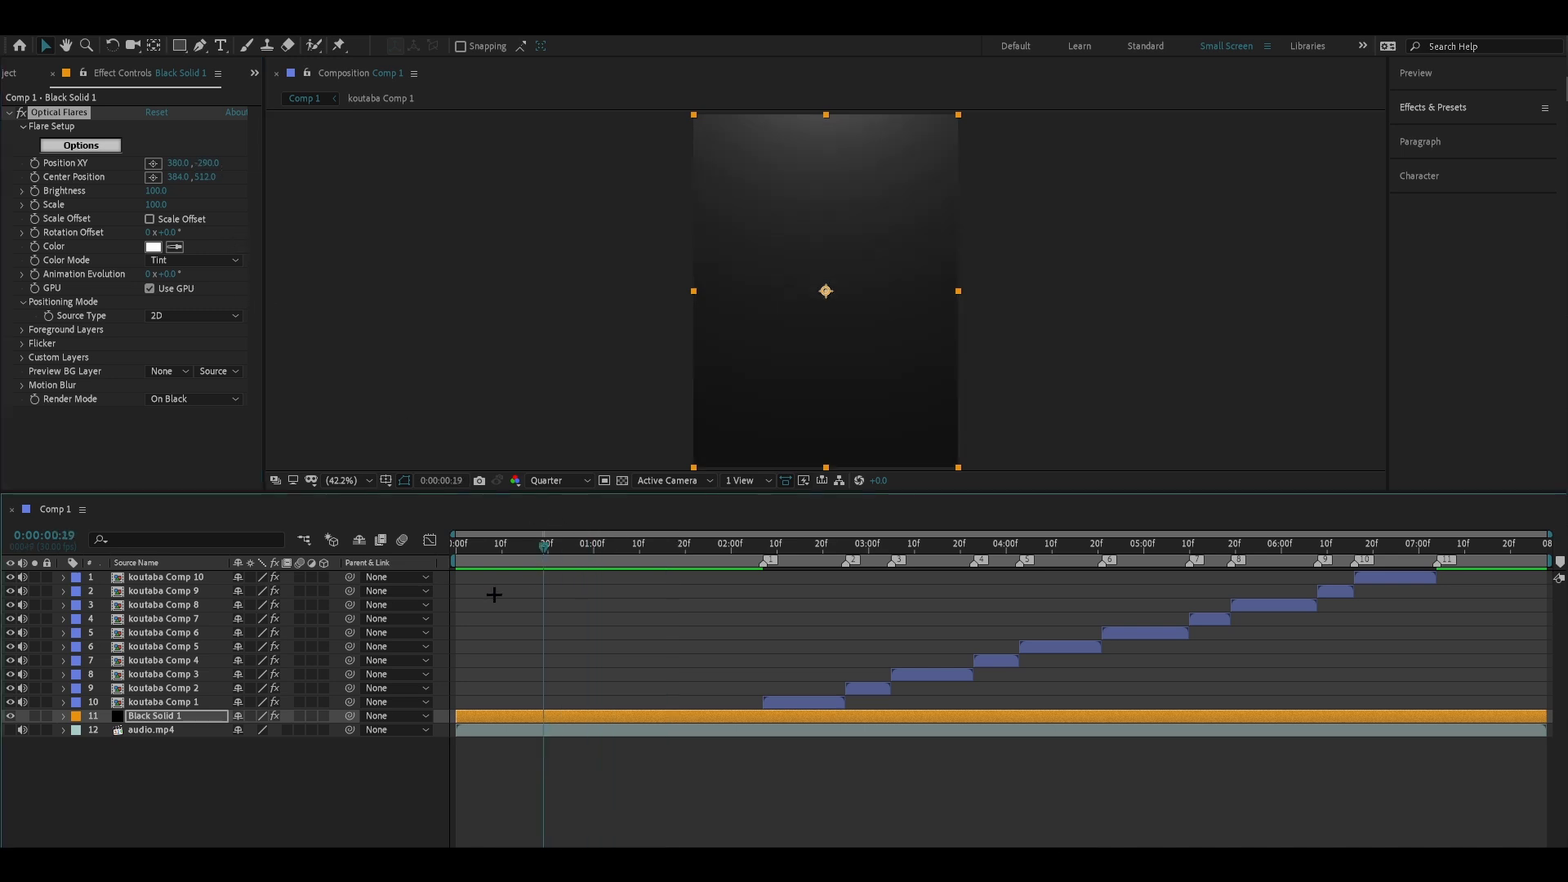
left_click(600, 765)
key("space")
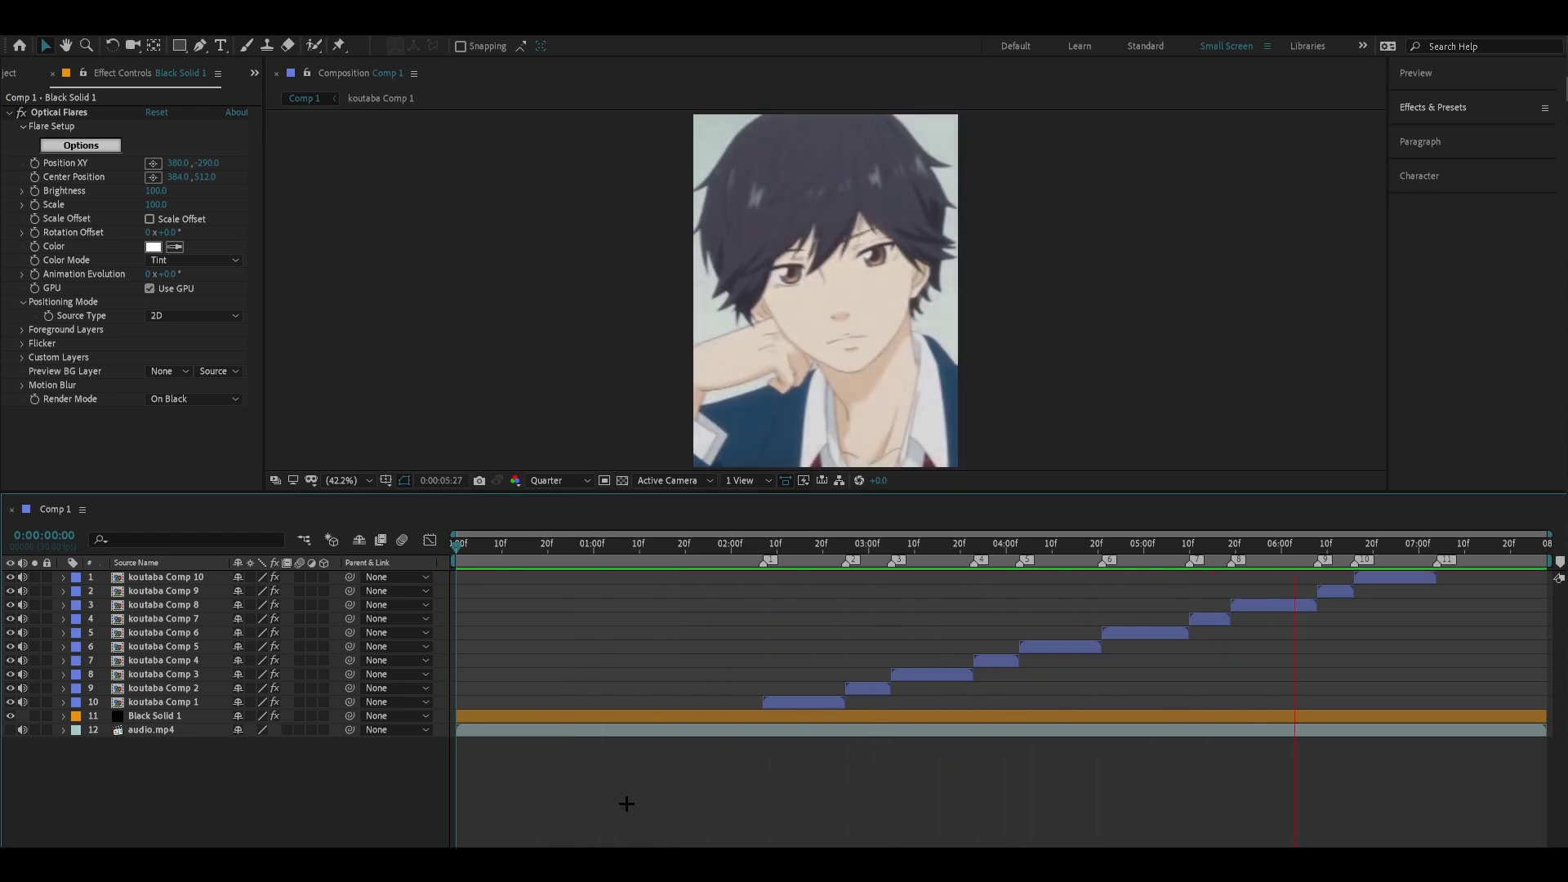
left_click(799, 557)
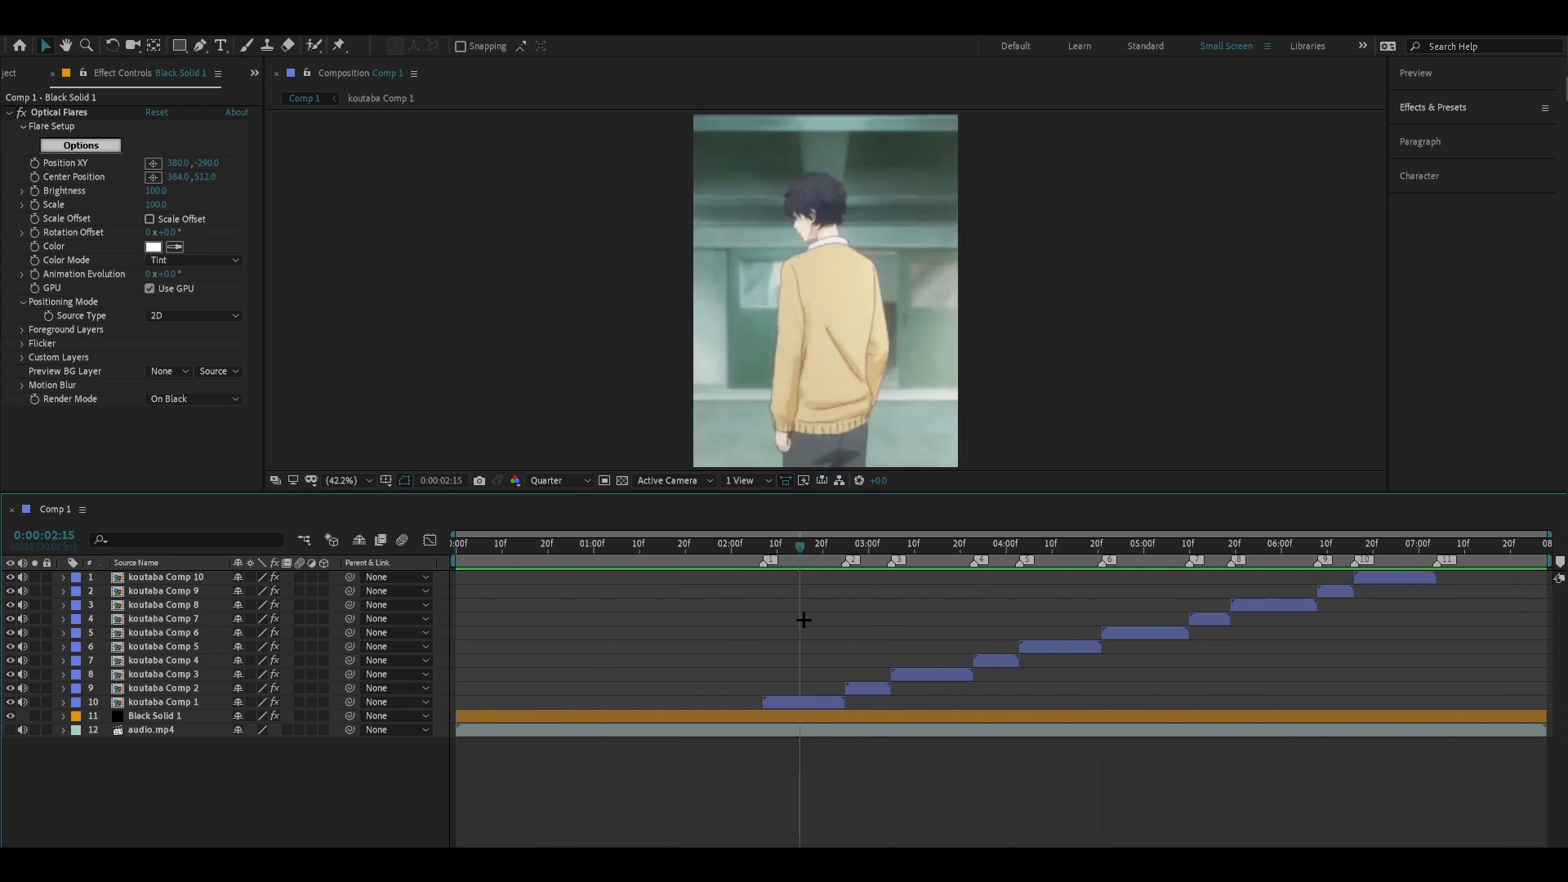
Step: Add a new adjustment layer on top and apply S_Shake to it
key("ctrl+alt+y")
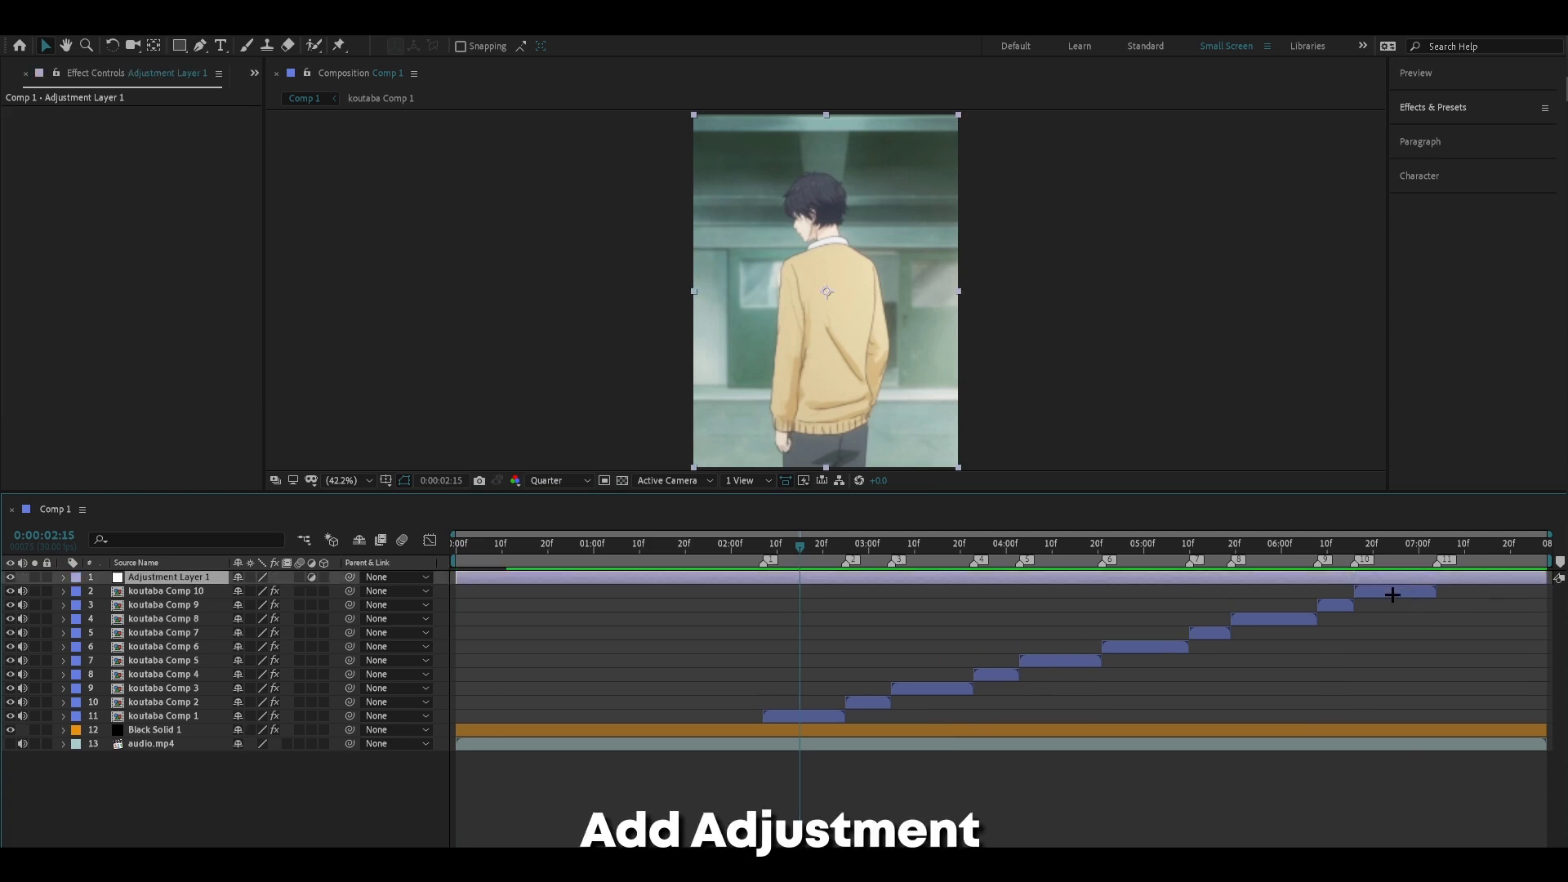
left_click(1448, 102)
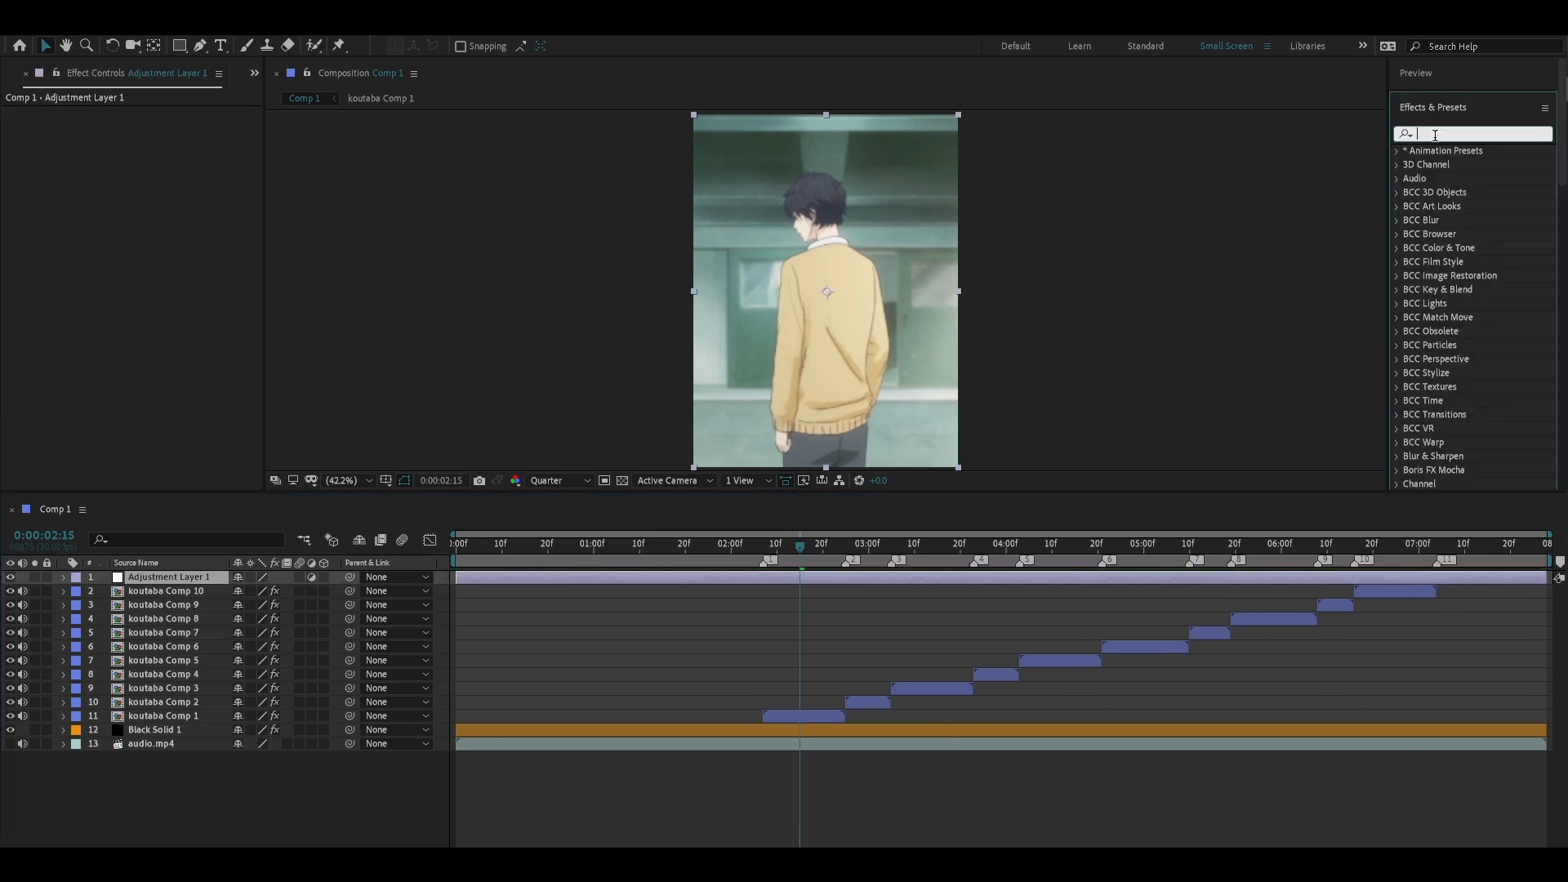
type("s")
left_click(1447, 195)
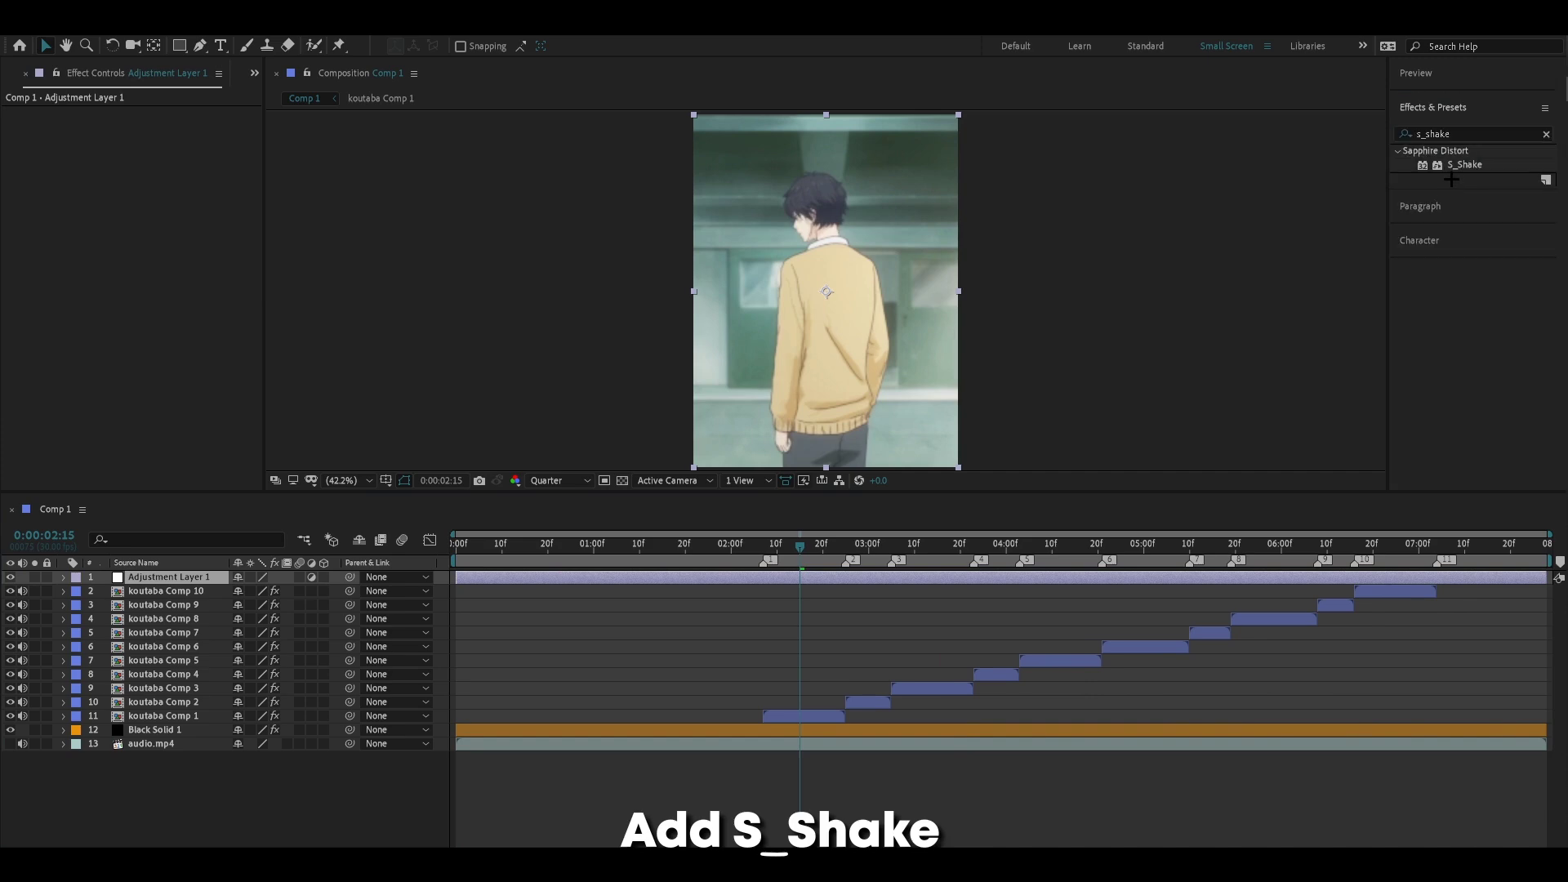
double_click(1457, 171)
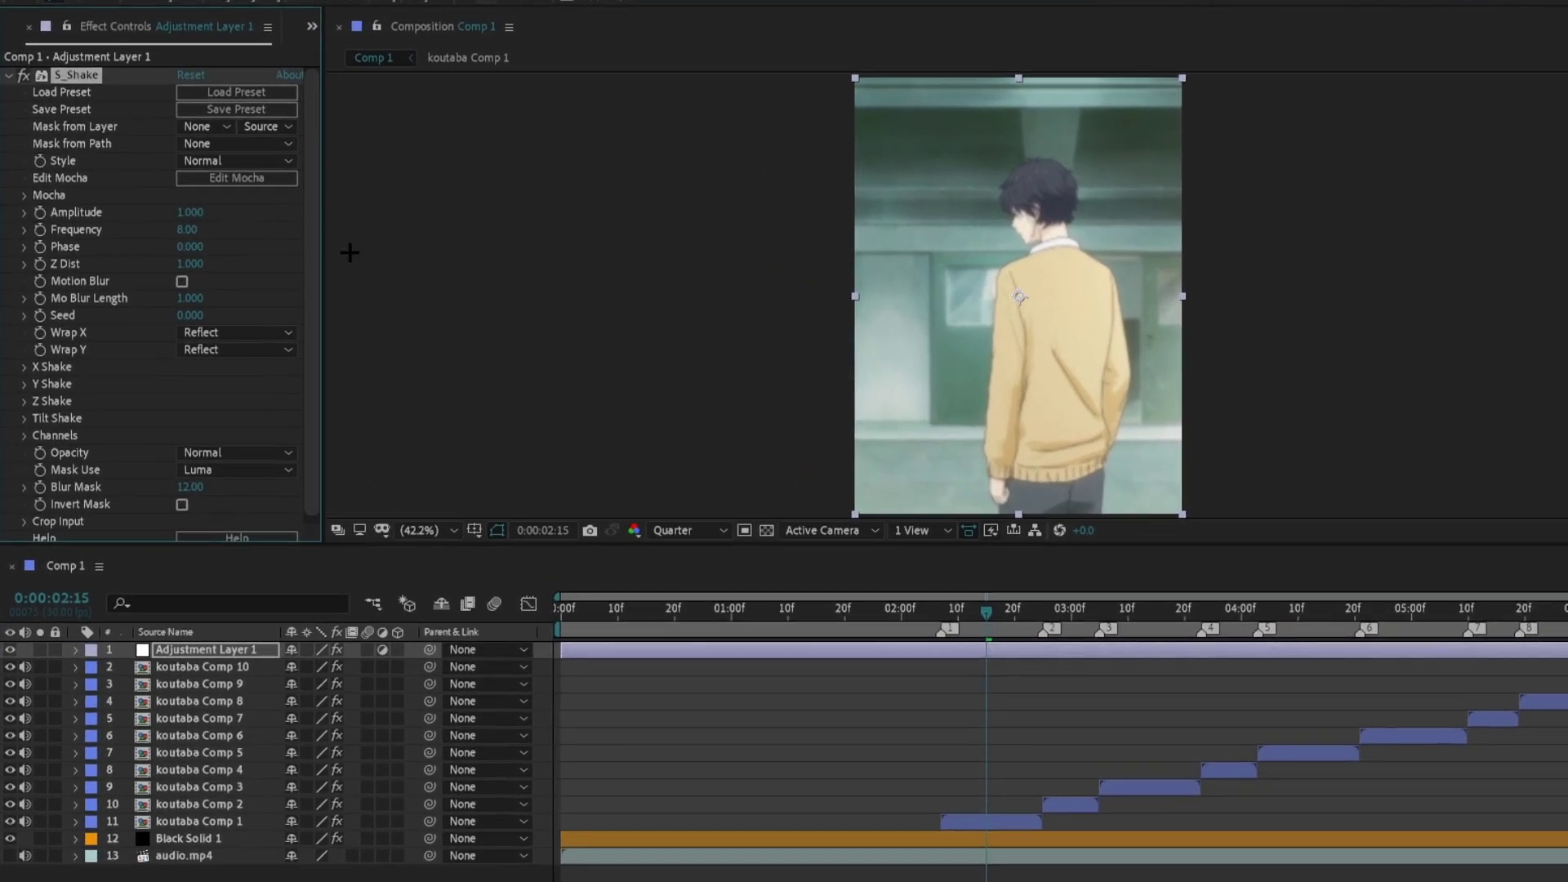
Step: Set S_Shake Amplitude to 0.070 and Frequency to 5.00, then return to the composition start
left_click(159, 222)
type("0.")
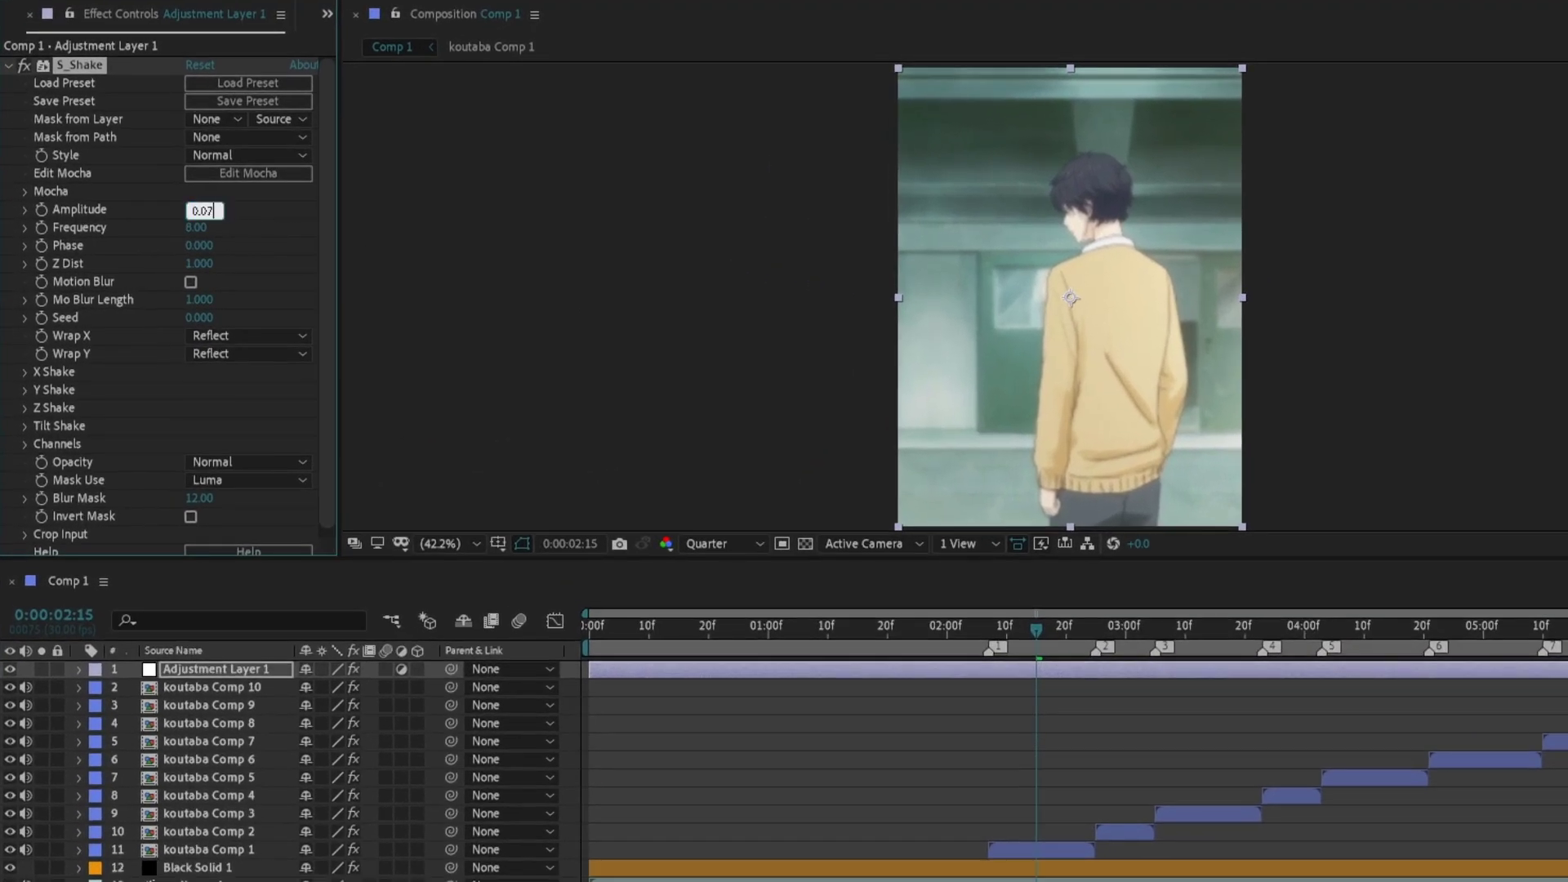
key("Tab")
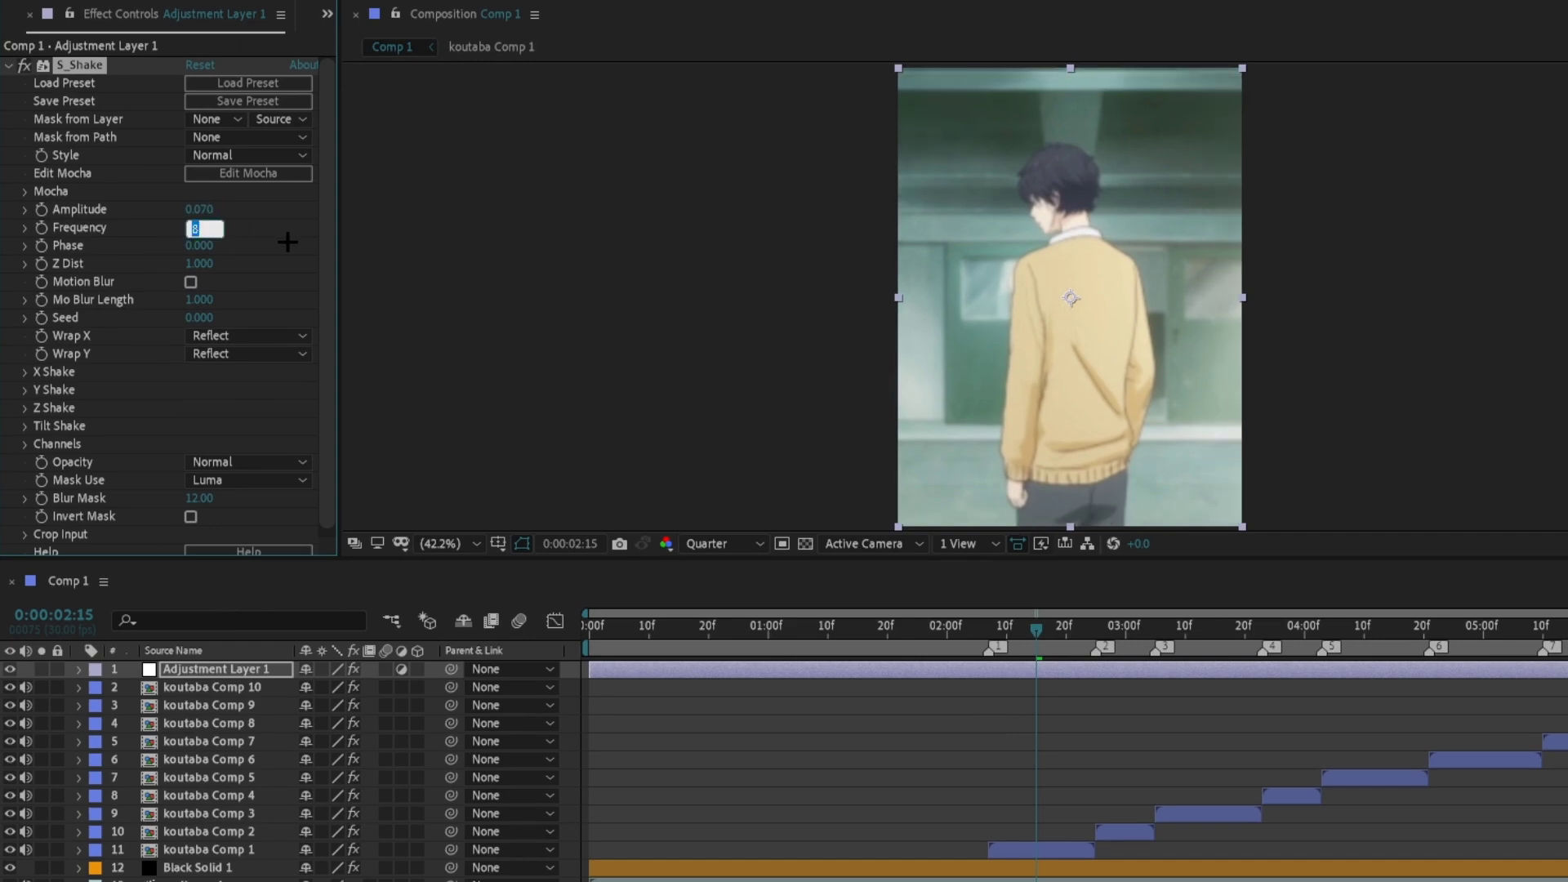
type("5")
key("Return")
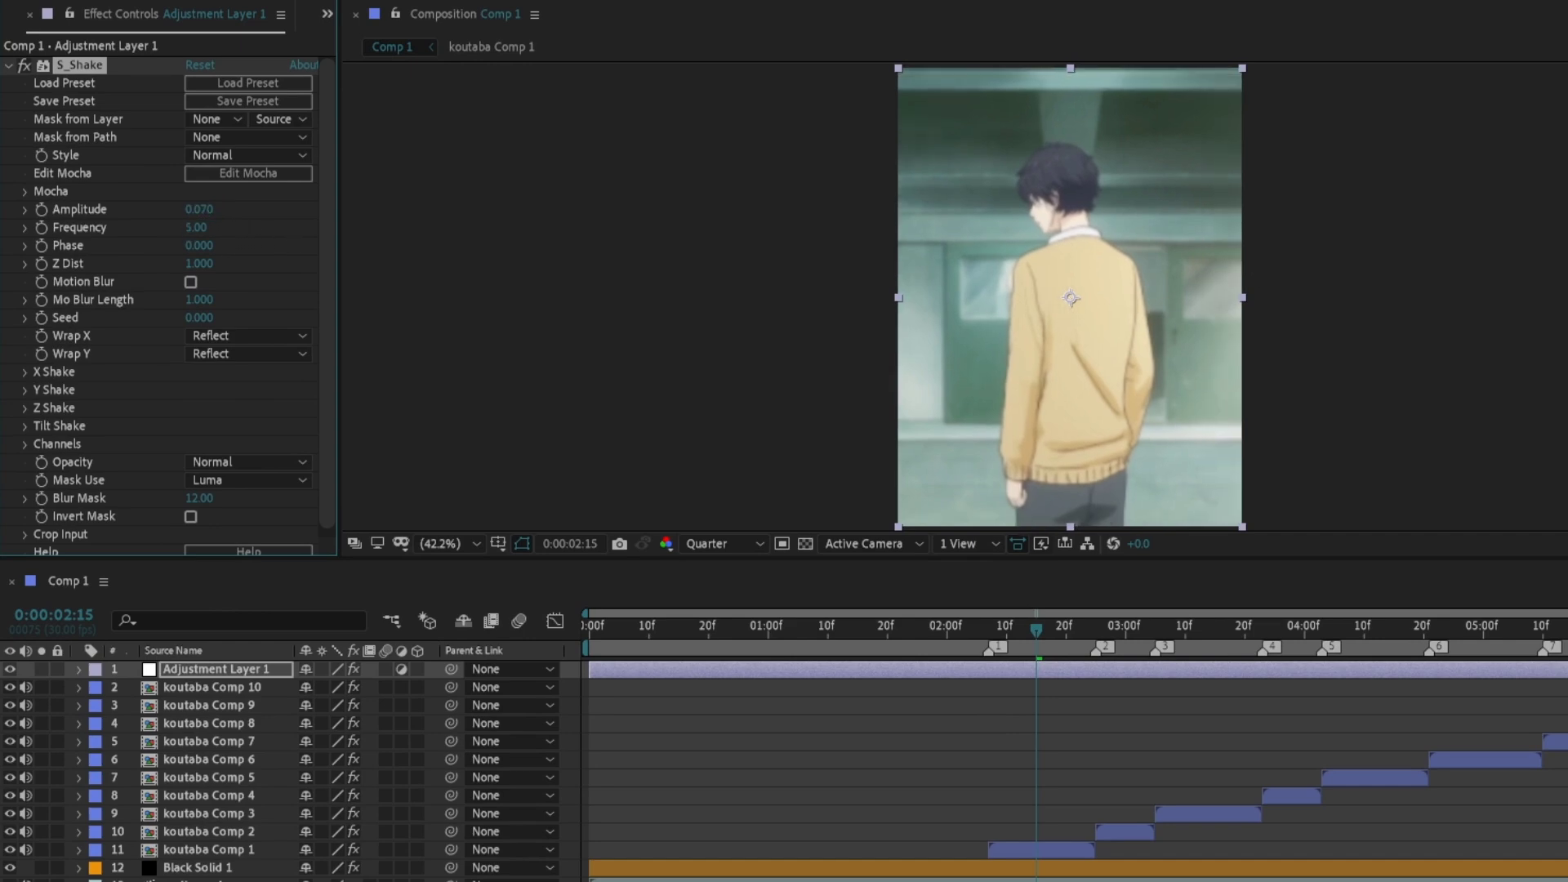
key("Home")
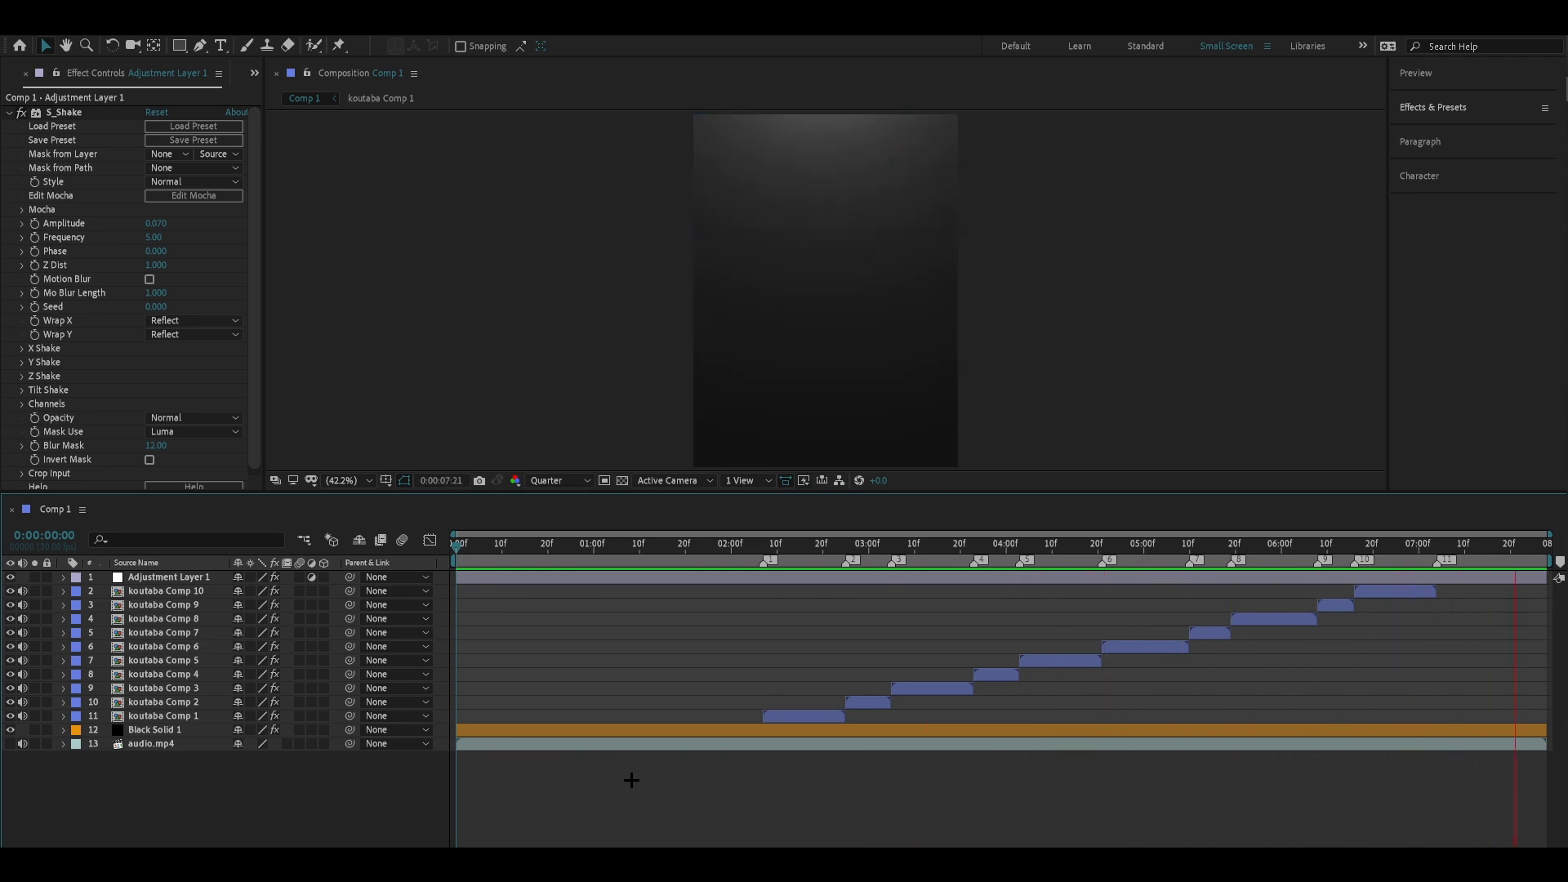
Step: Jump to 0:00:01:28 and play back the edit with the cayo 2 text and Adjustment Layer 2
left_click(723, 552)
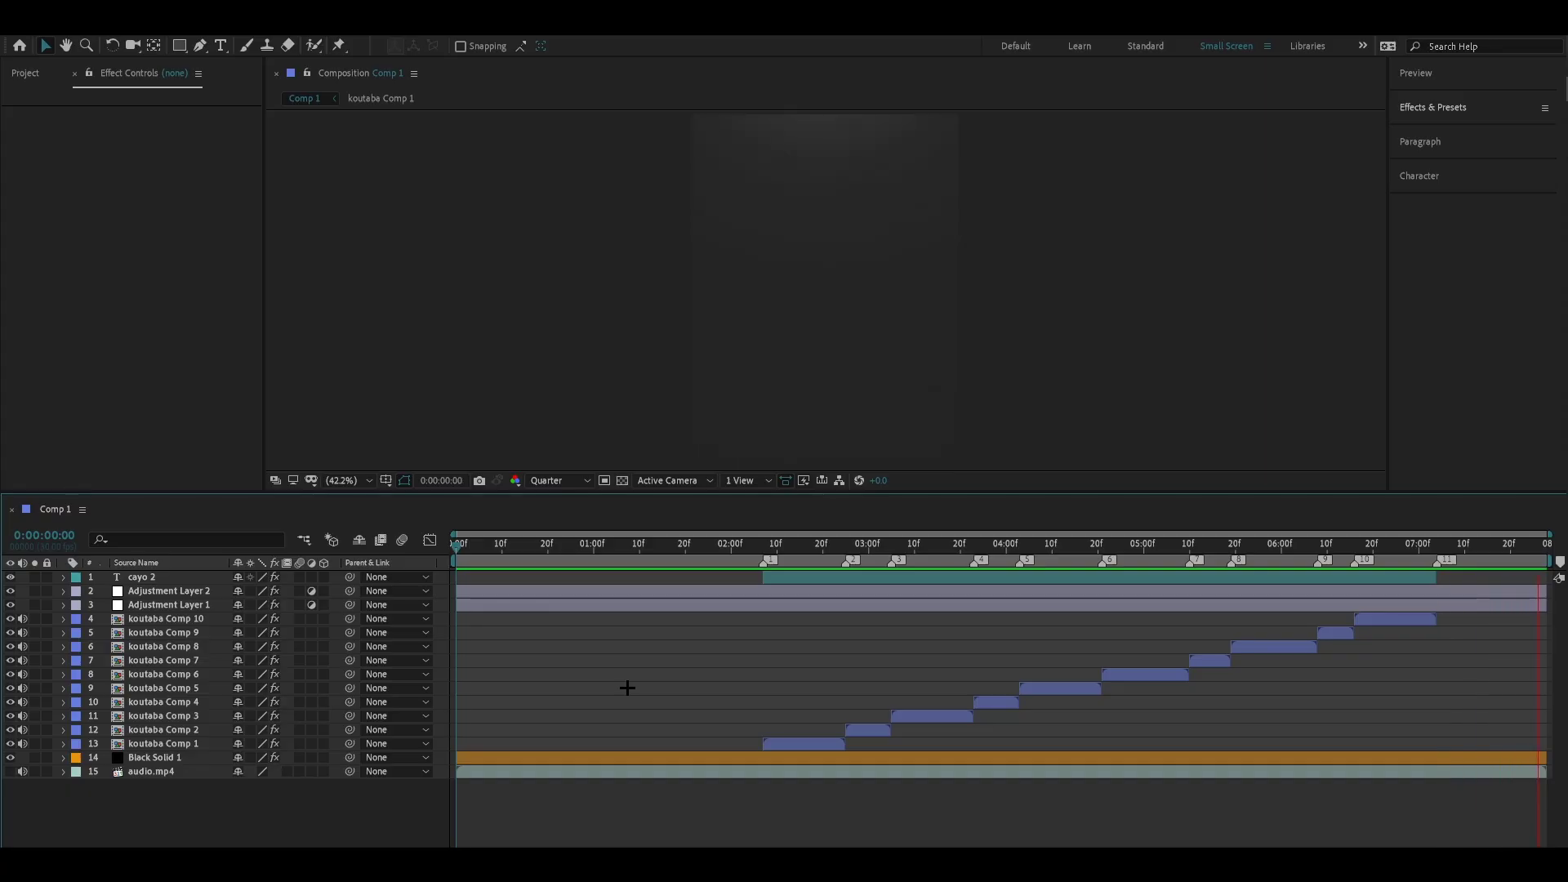
key("space")
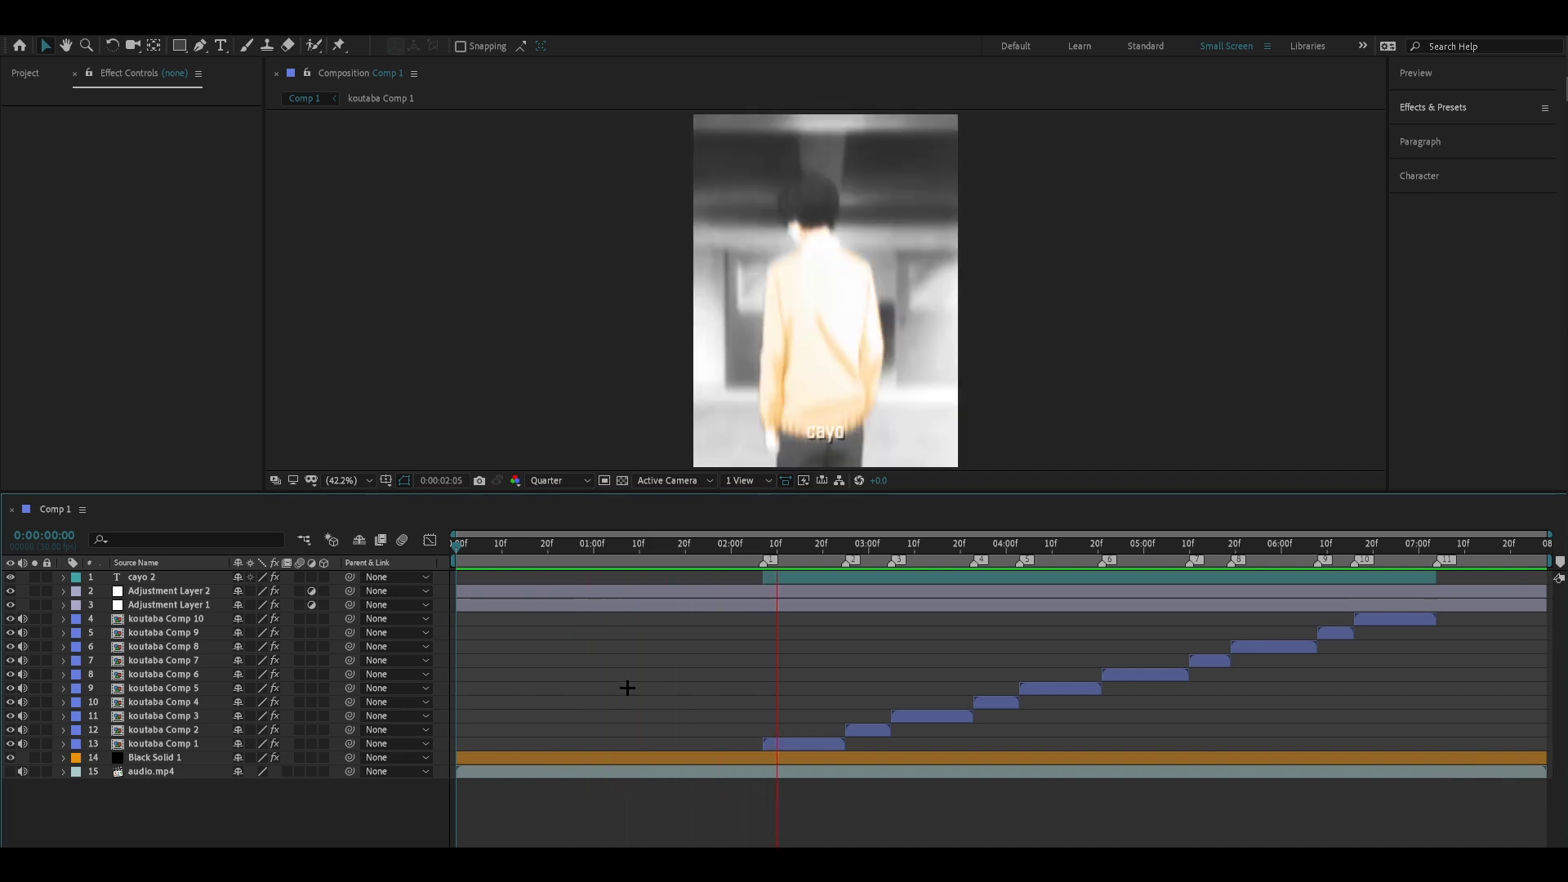